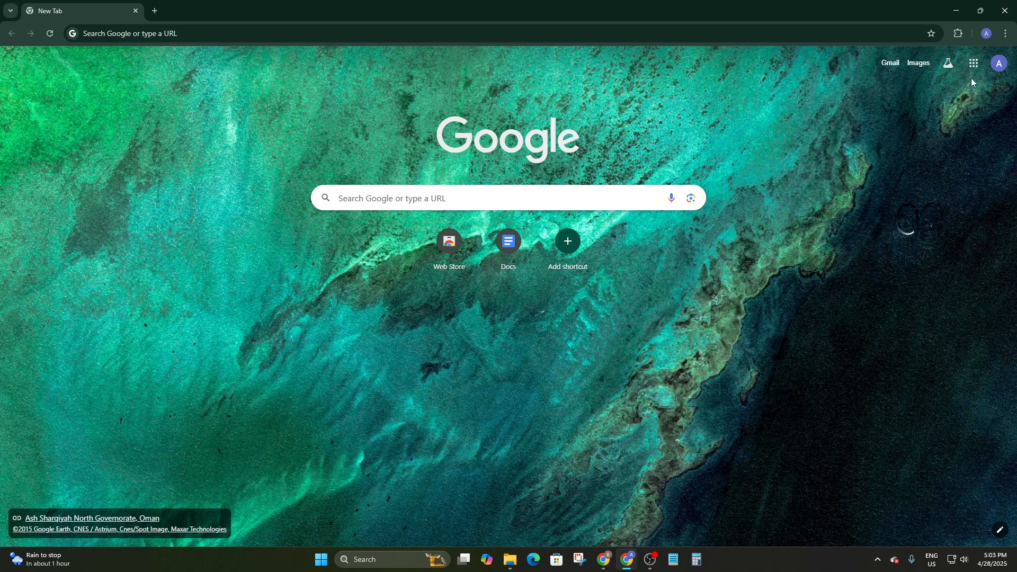
- Open Google Forms from the list of Google apps
left_click(974, 70)
left_click(973, 65)
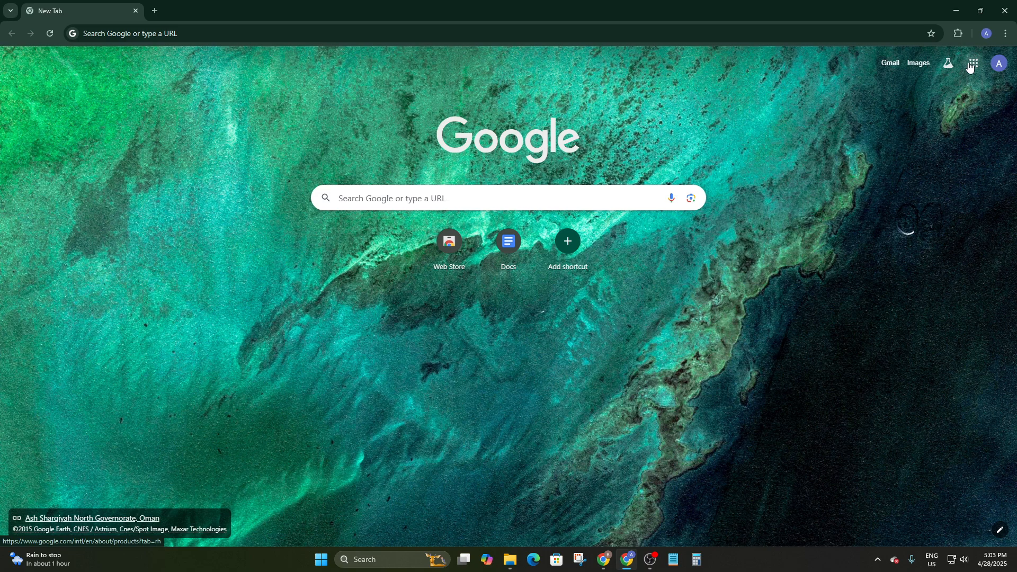
left_click(971, 64)
scroll(907, 172, "down", 5)
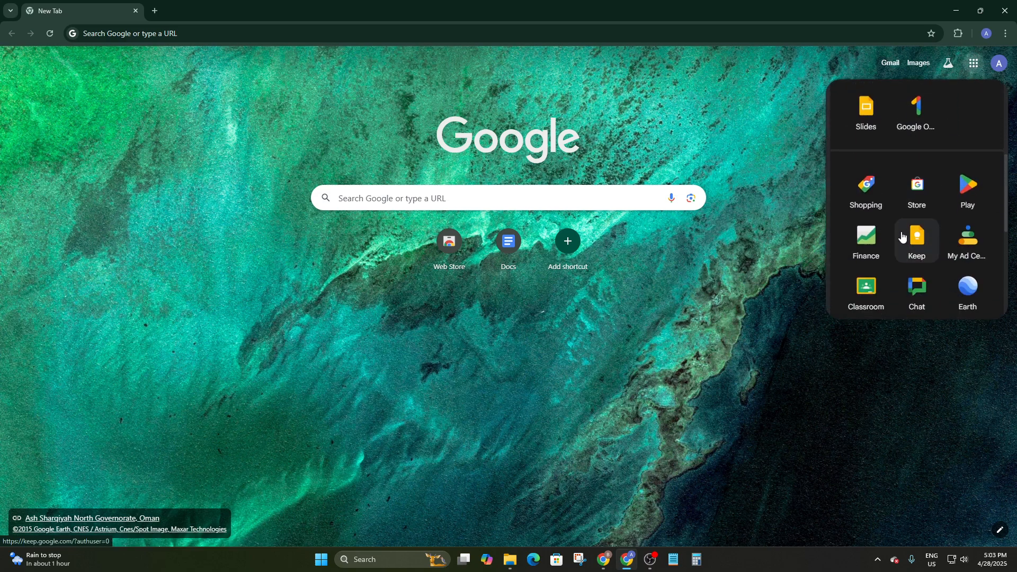
scroll(903, 233, "down", 5)
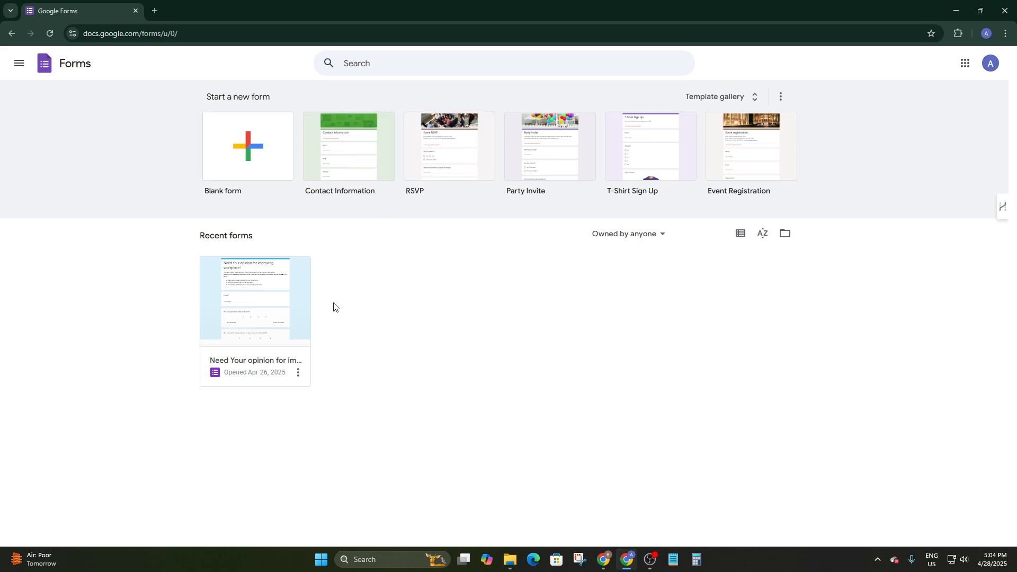
- View the existing form "Need Your opinion for improving workplace!" and return to the forms overview
left_click(243, 371)
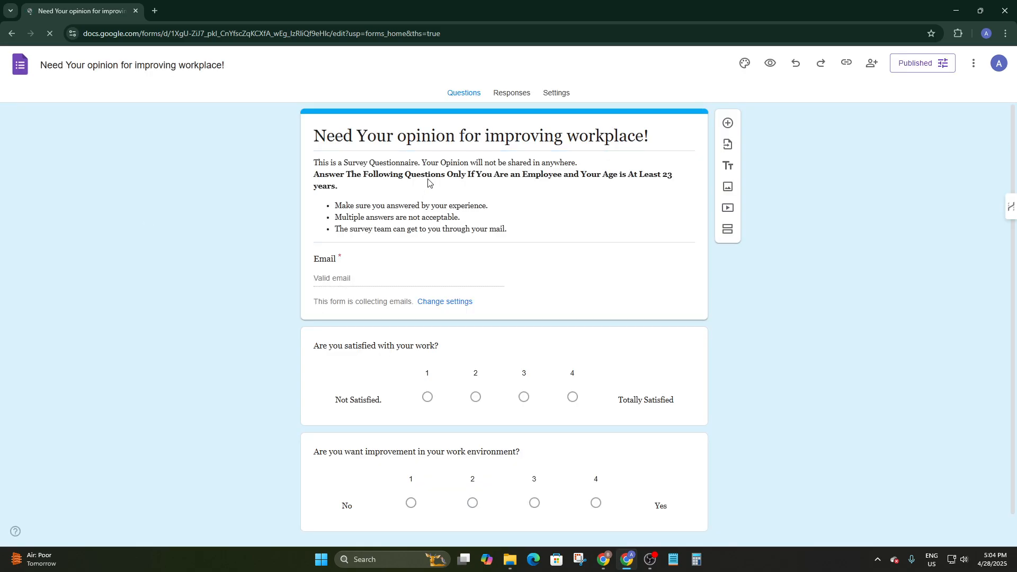
scroll(413, 248, "down", 1)
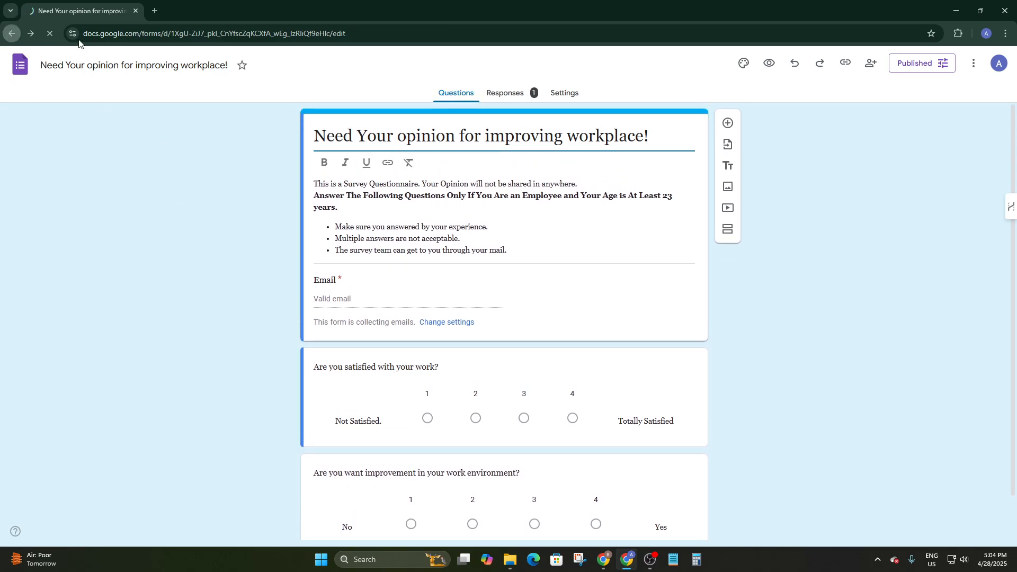
left_click(11, 33)
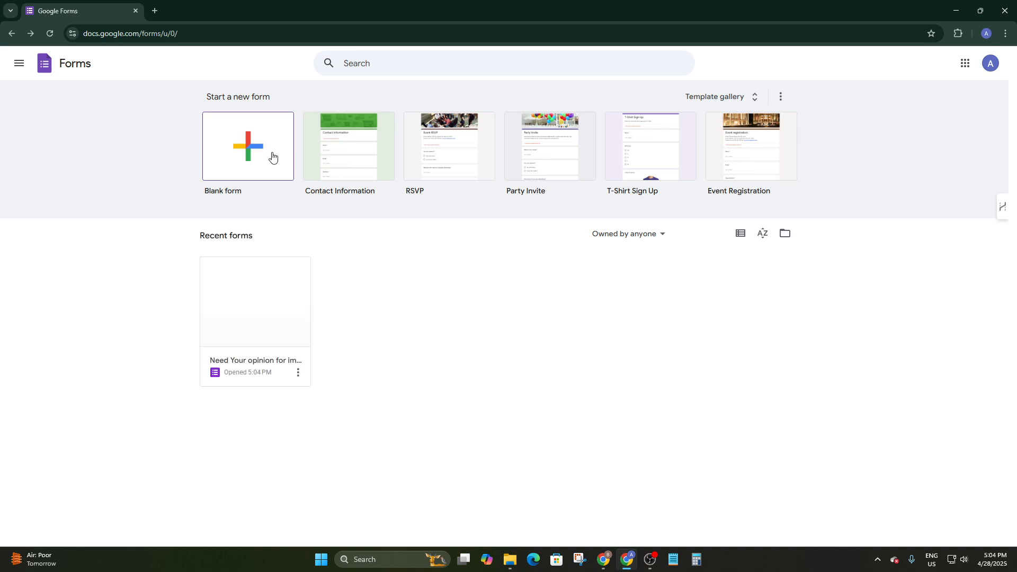
- Create a new blank form and dismiss the access management tip
left_click(240, 146)
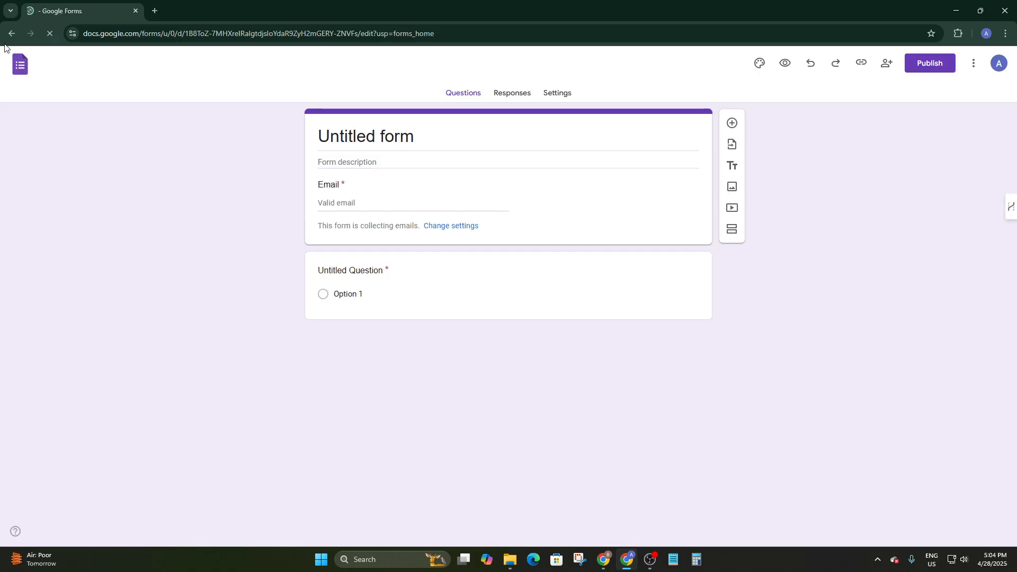
left_click(6, 34)
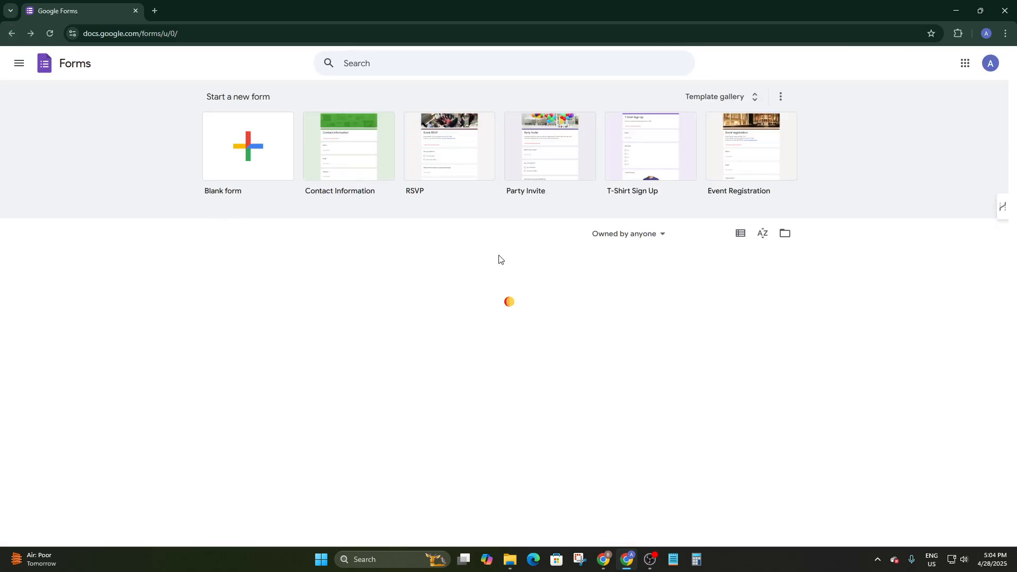
left_click(253, 149)
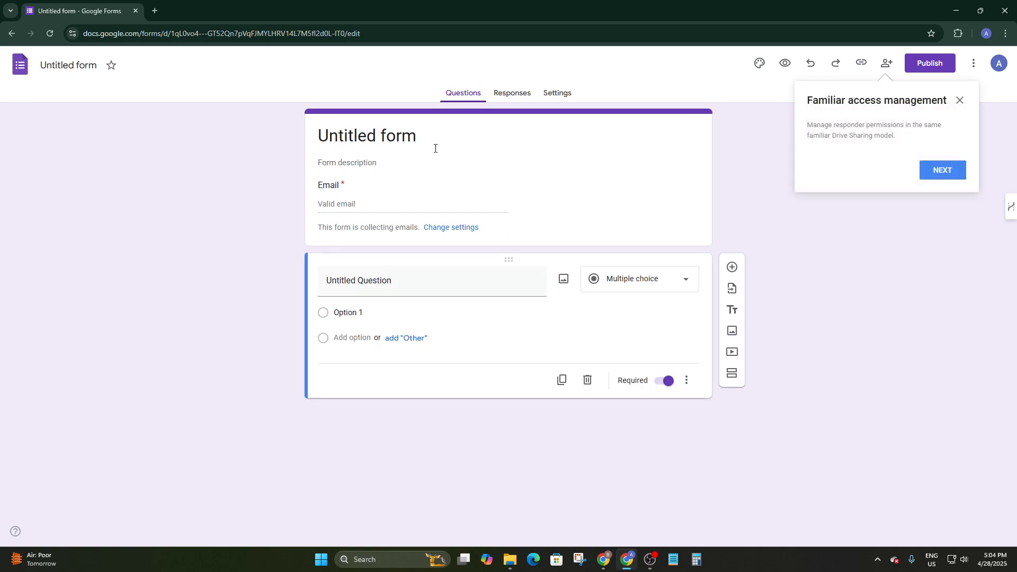
left_click(959, 100)
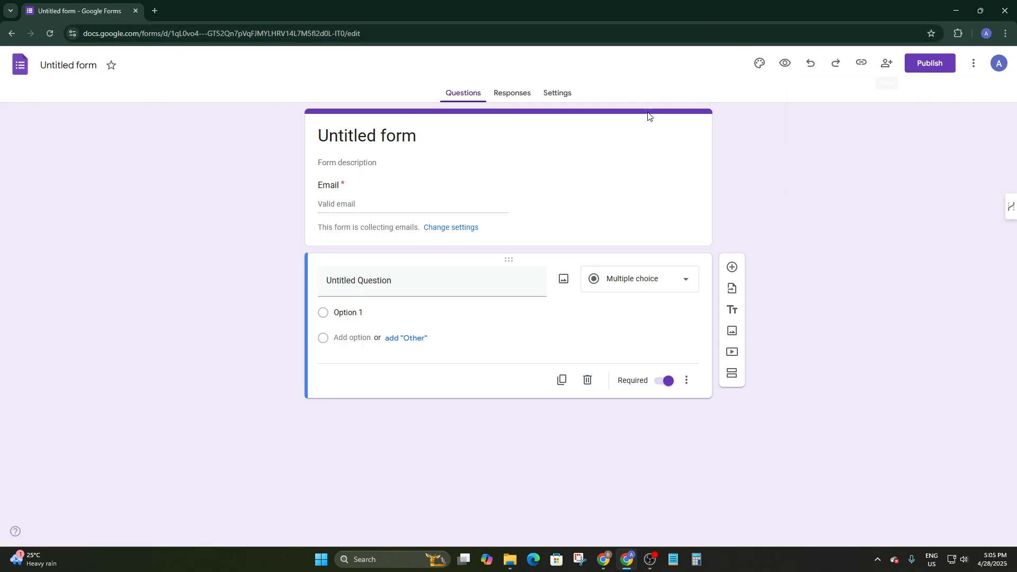
- Set the header font of the form's theme to Times New Roman
left_click(760, 65)
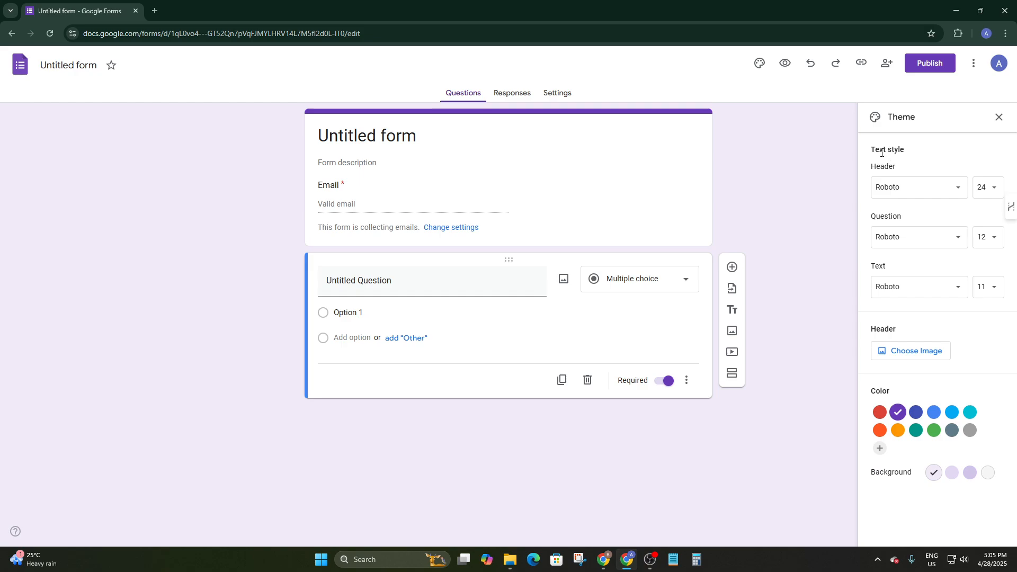
left_click(909, 187)
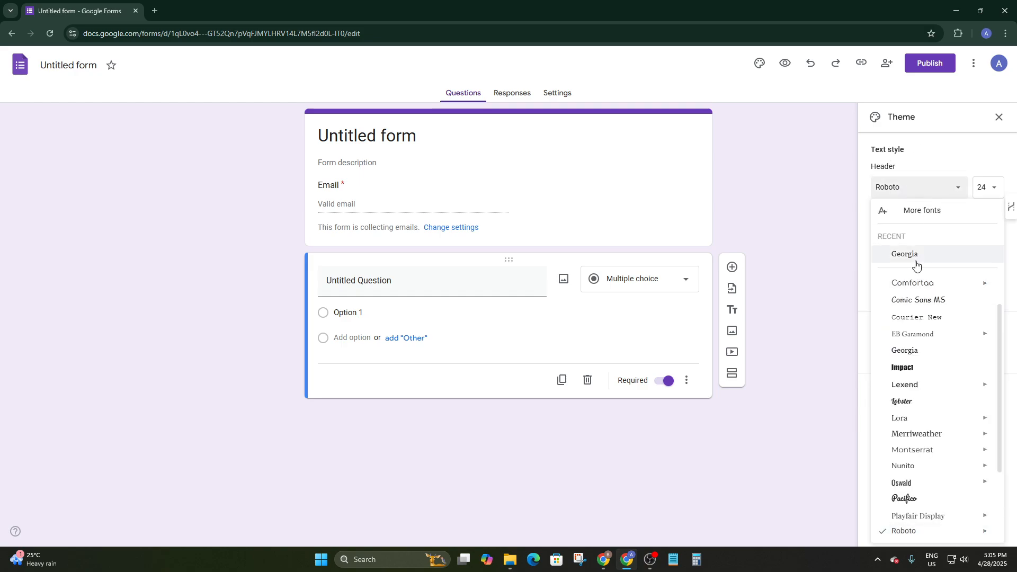
scroll(932, 370, "down", 3)
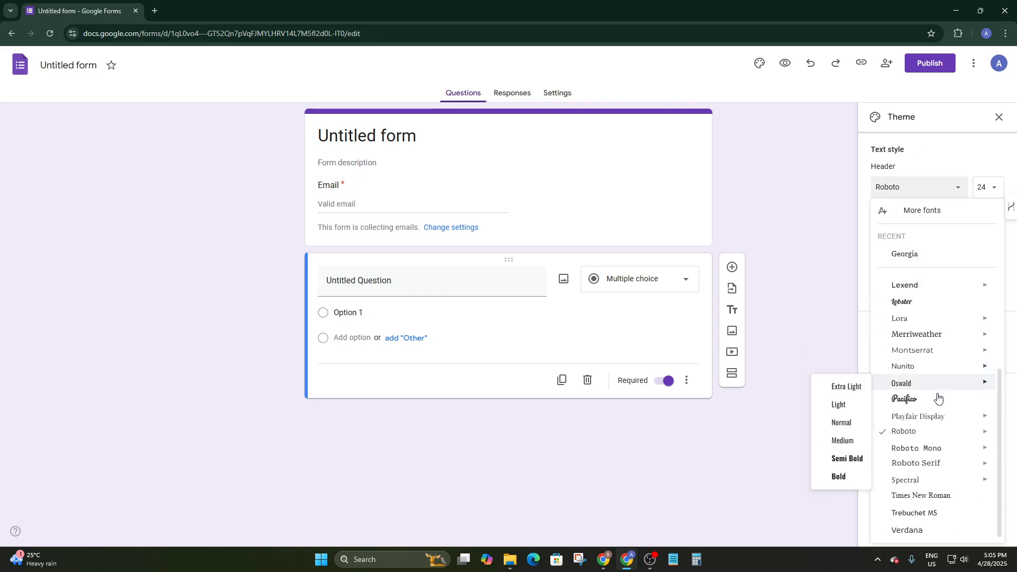
left_click(938, 498)
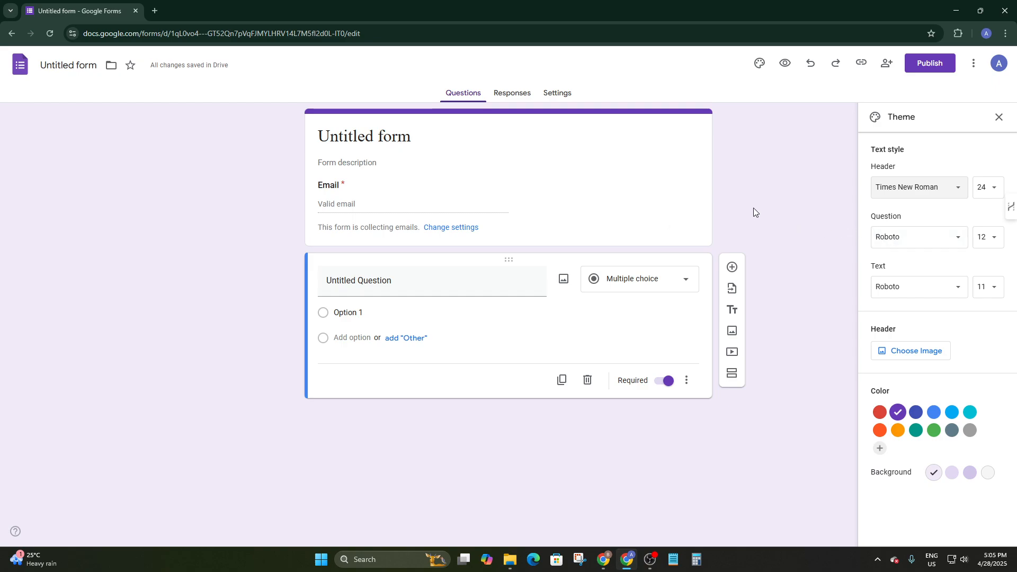
left_click(903, 238)
left_click(904, 237)
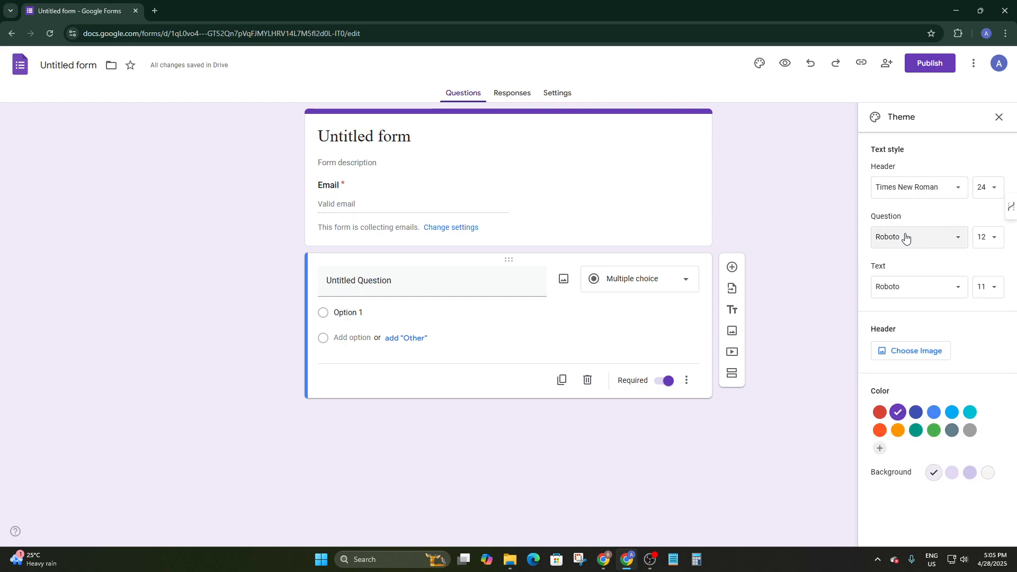
left_click(914, 291)
left_click(885, 253)
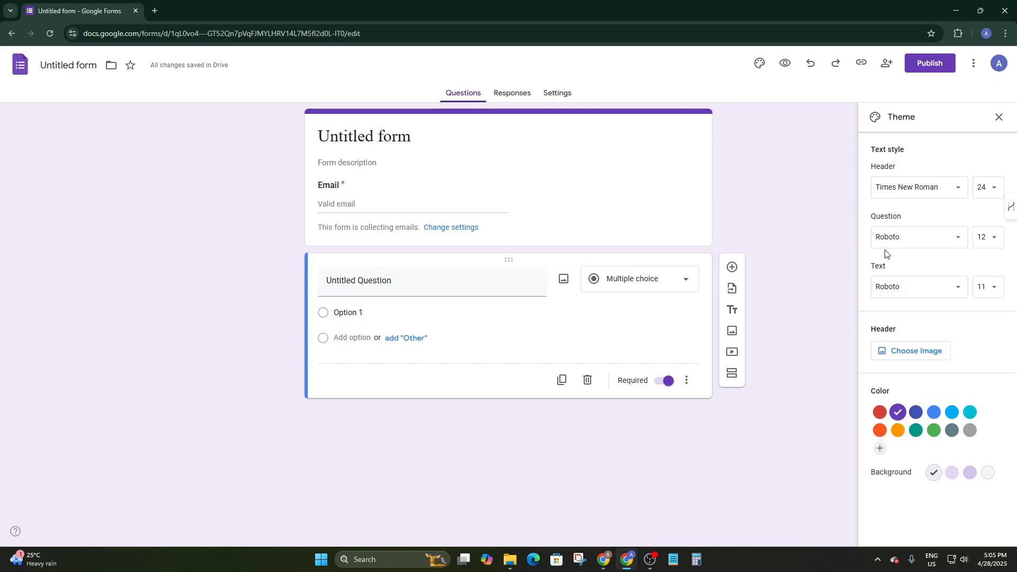
mouse_move(998, 247)
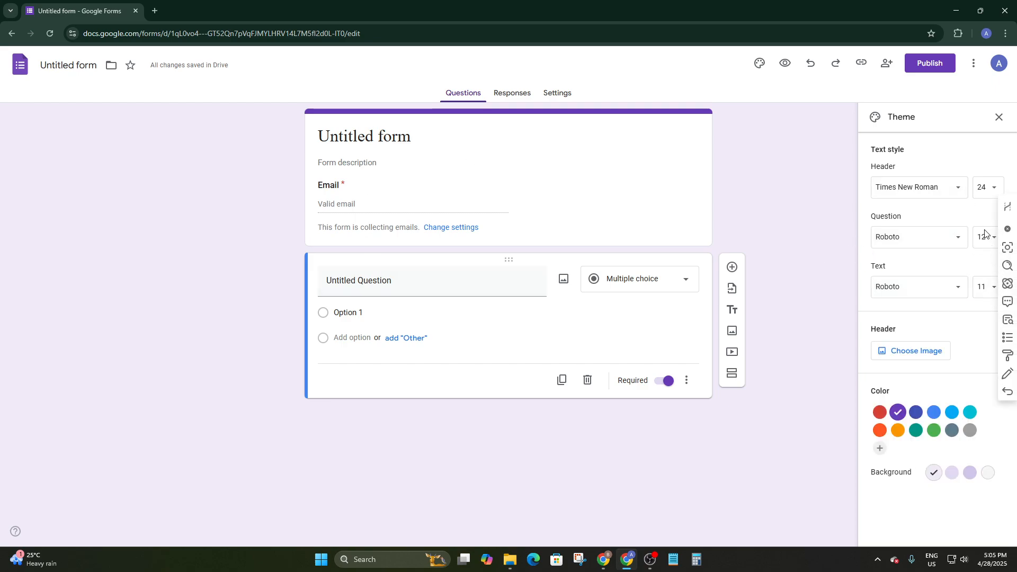
- Browse the Work and School header images for the form and select the picture of white robots
left_click(900, 352)
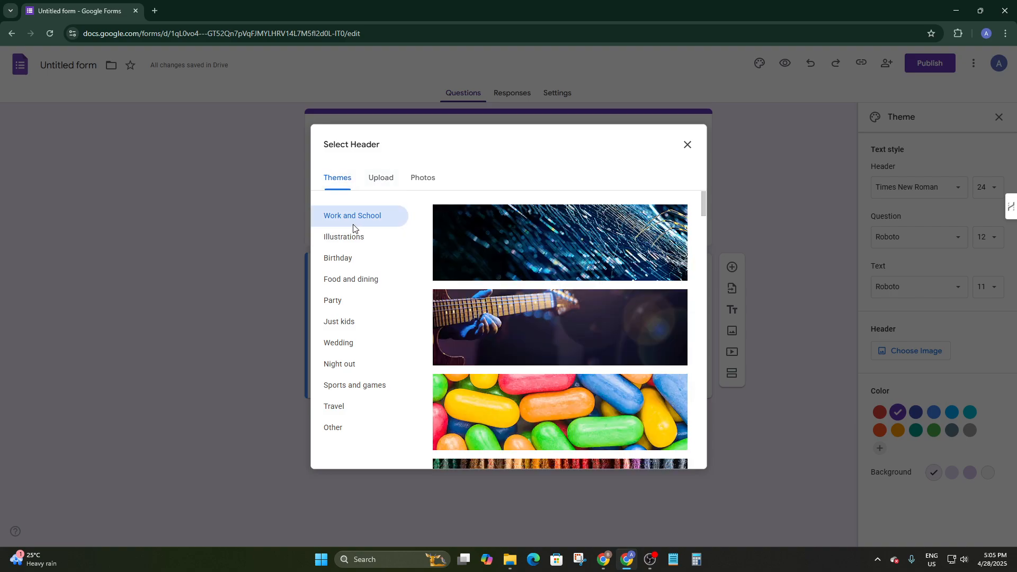
scroll(522, 262, "down", 1)
scroll(523, 263, "down", 5)
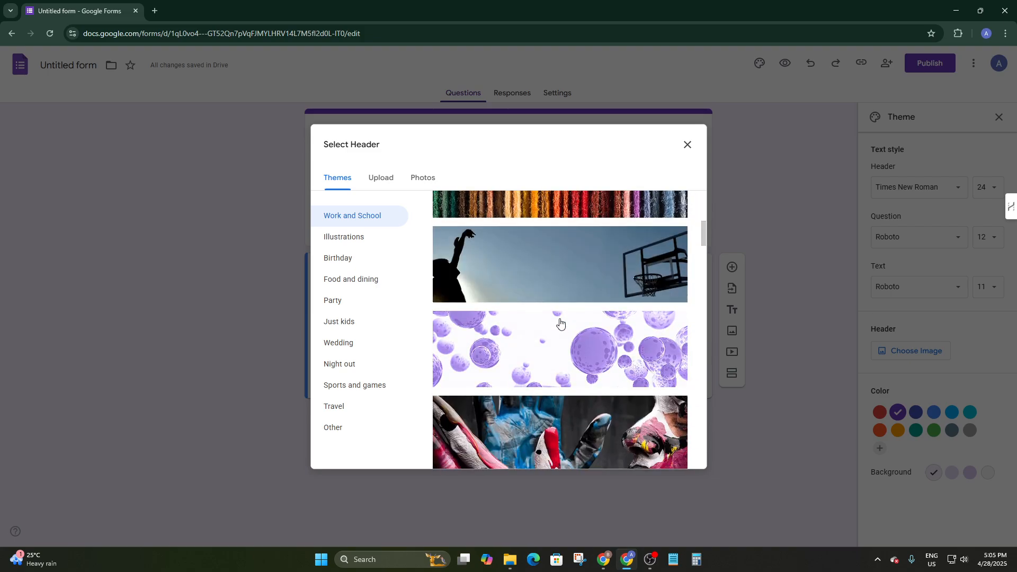
scroll(521, 329, "down", 3)
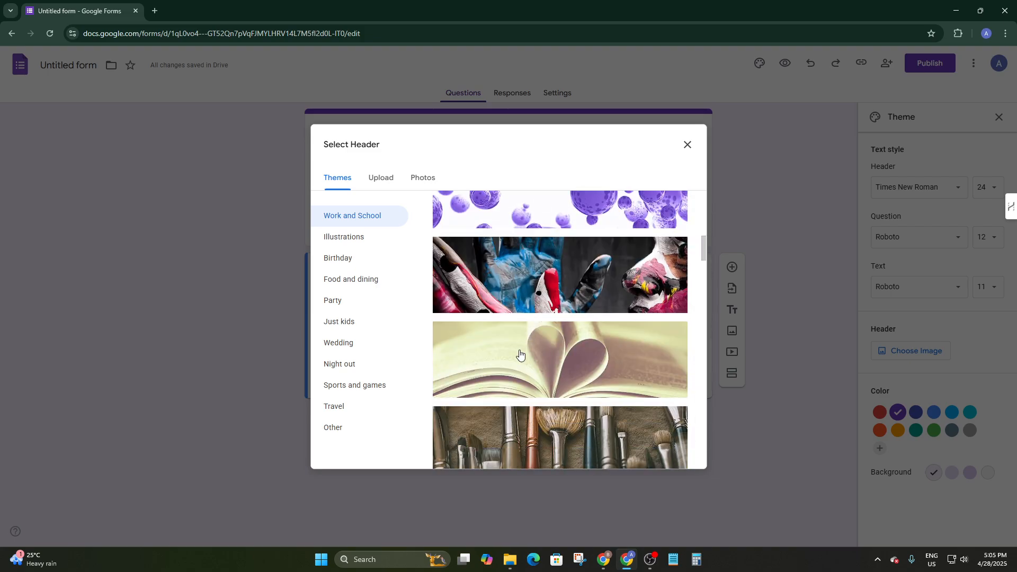
scroll(521, 356, "down", 4)
scroll(521, 356, "up", 13)
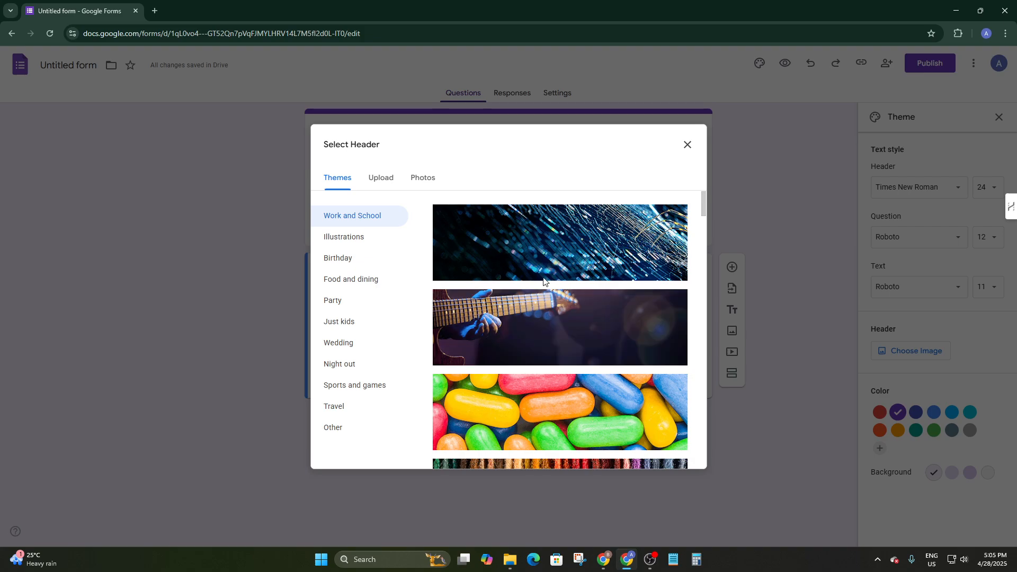
scroll(556, 324, "down", 13)
scroll(572, 315, "down", 4)
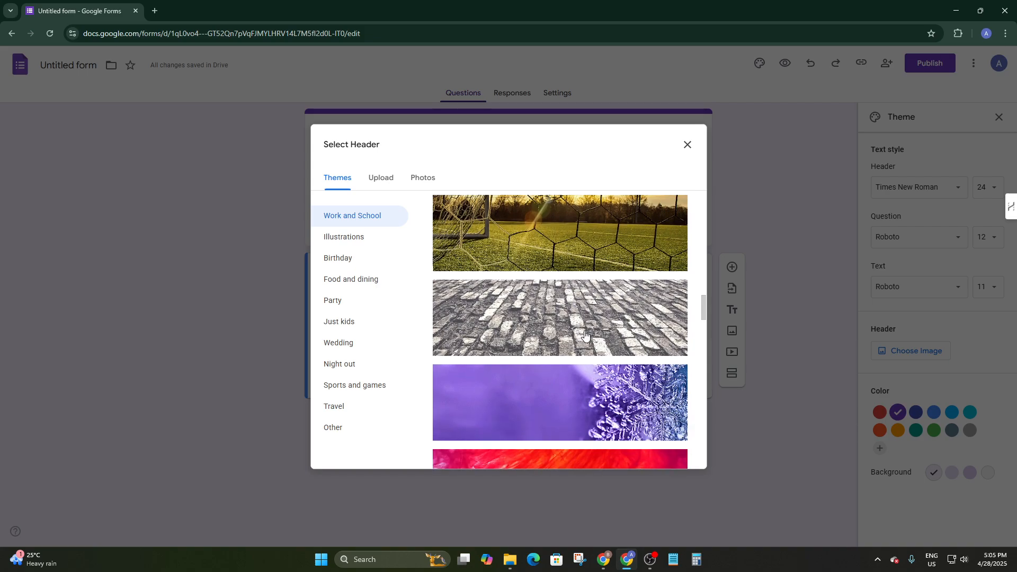
scroll(574, 342, "down", 9)
scroll(587, 336, "down", 4)
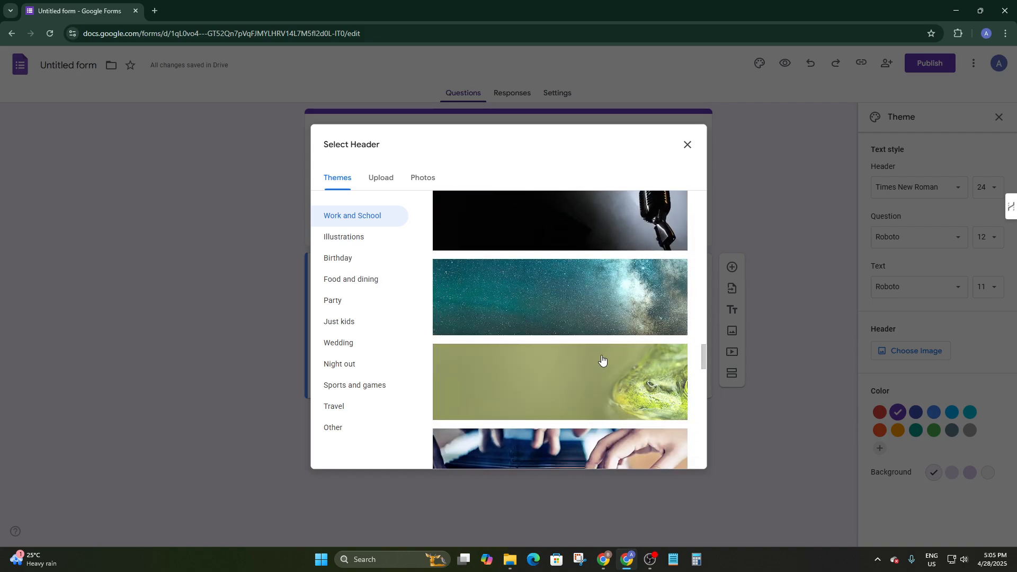
scroll(532, 397, "down", 8)
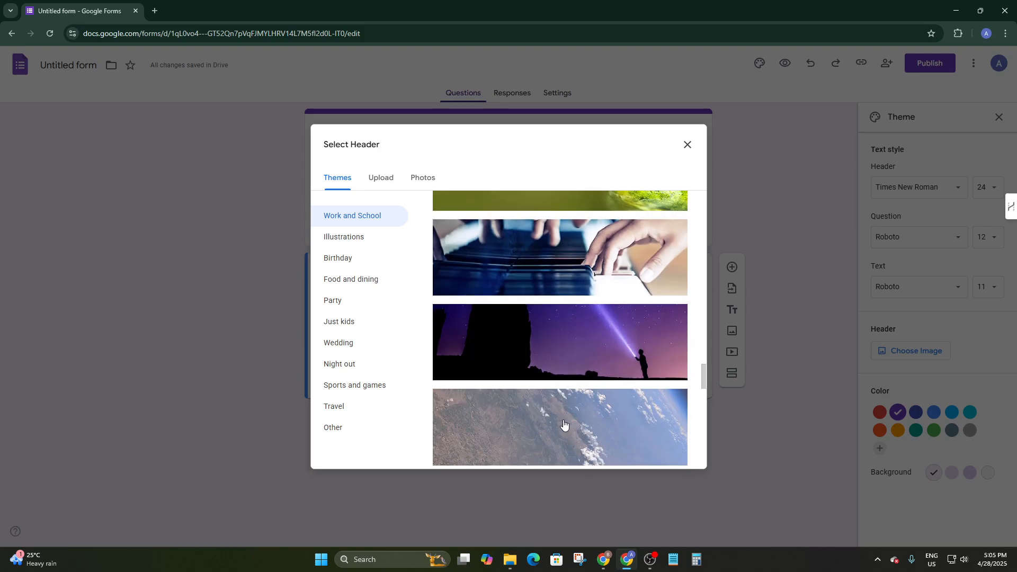
scroll(563, 422, "down", 2)
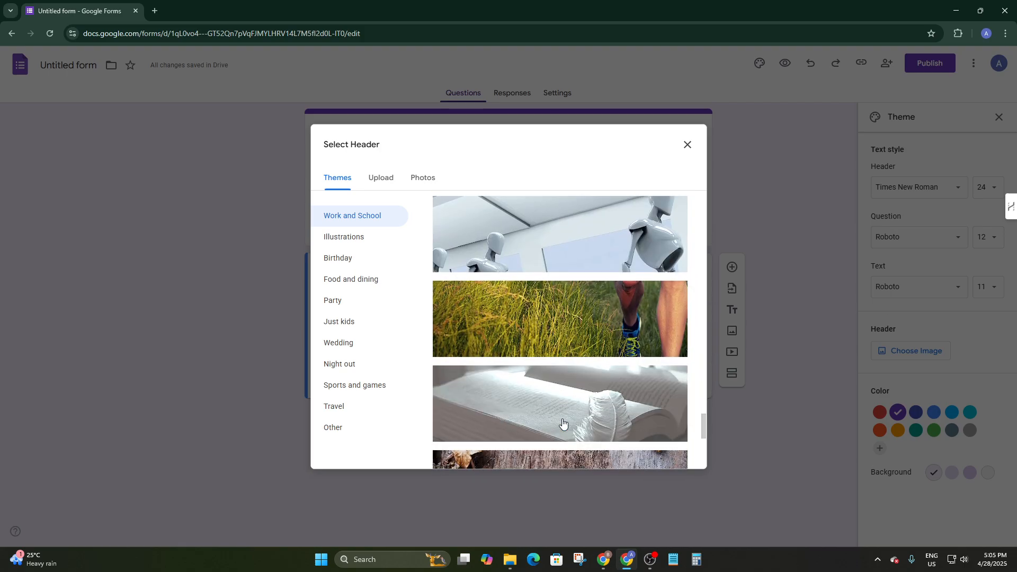
scroll(563, 423, "up", 2)
left_click(616, 311)
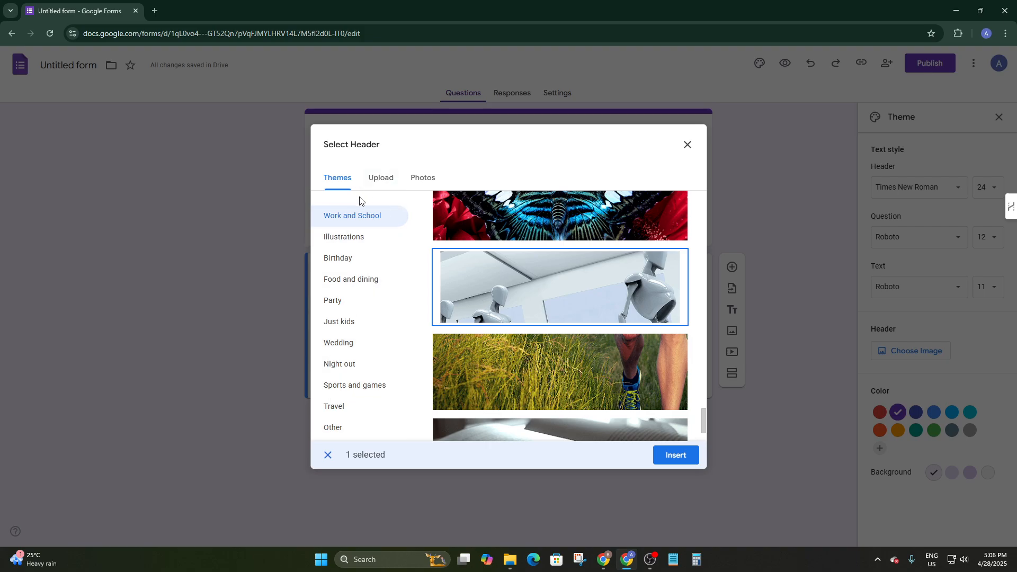
- Examine the options for taking the header image from an uploaded file or from Photos
left_click(379, 184)
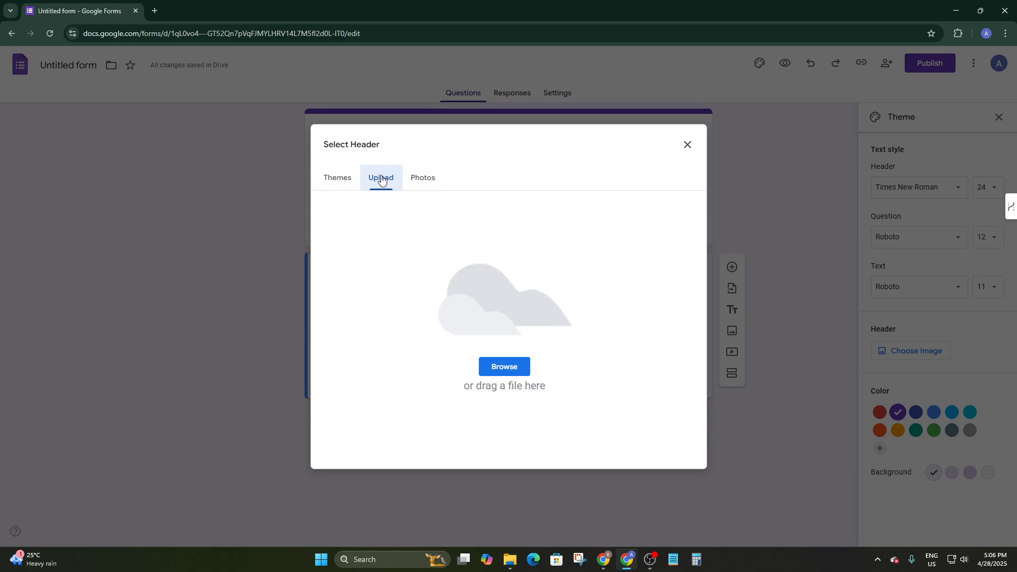
left_click(504, 365)
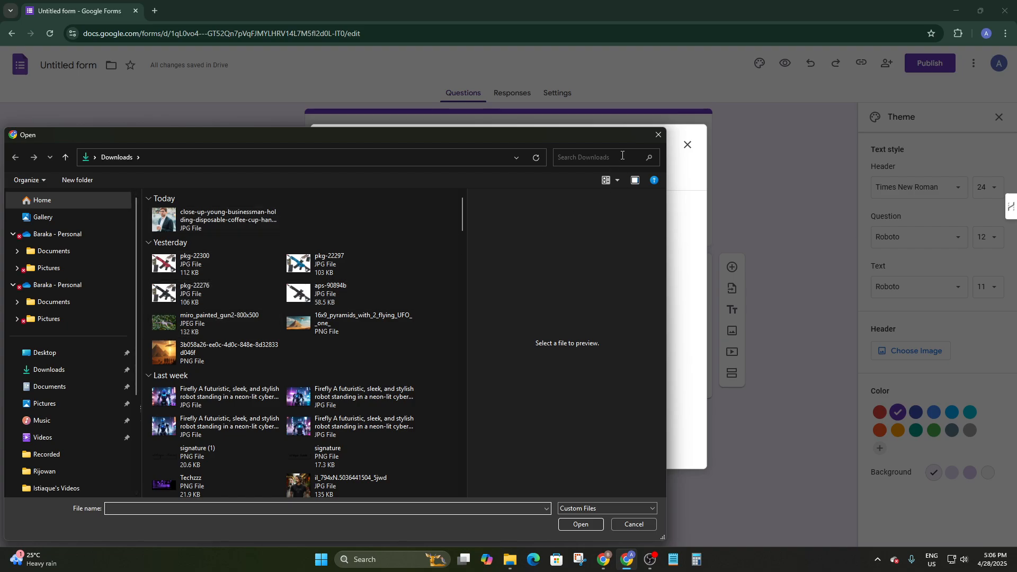
left_click(658, 134)
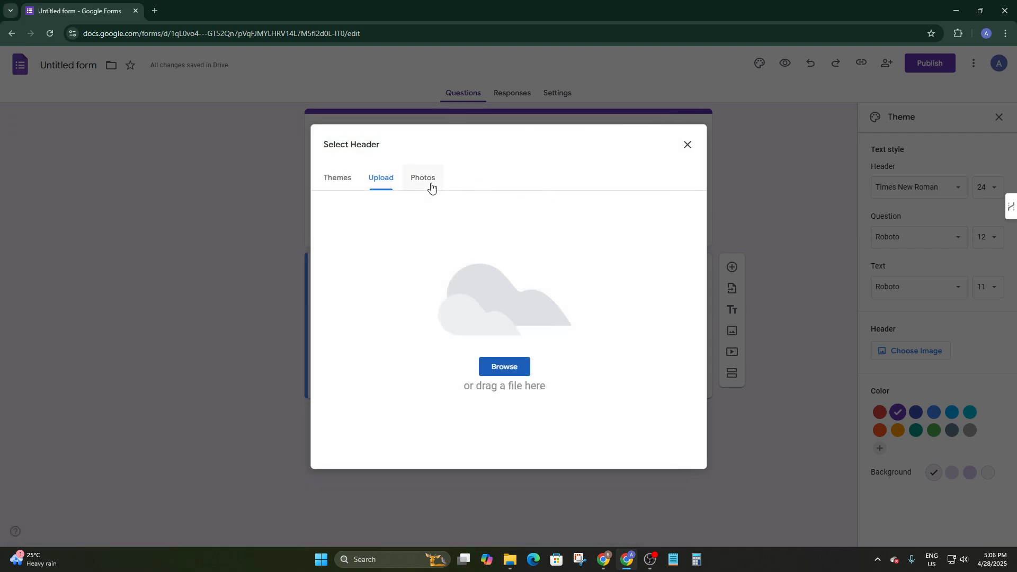
left_click(431, 185)
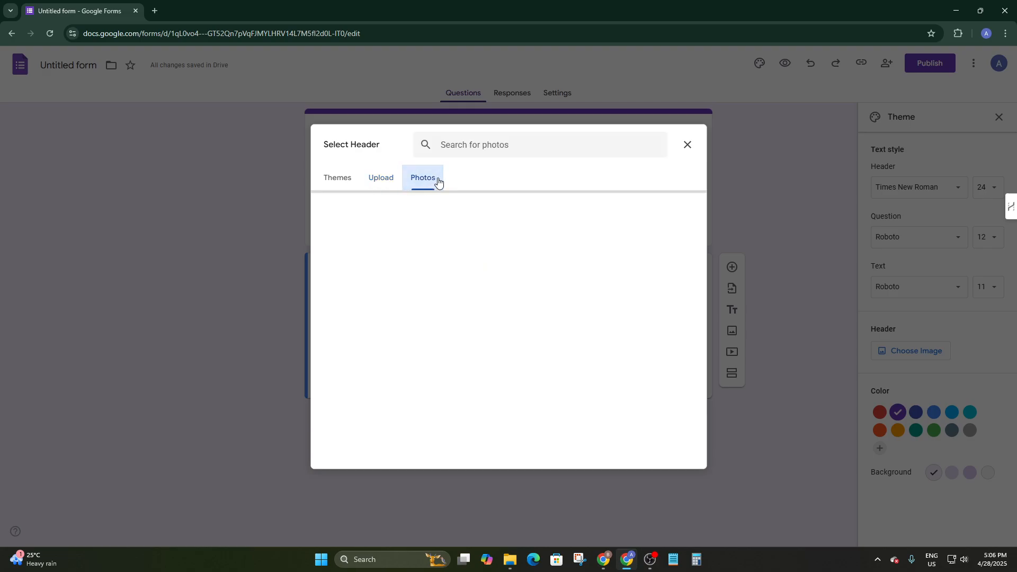
- Insert the white robots picture from the Work and School themes as the form's header image
left_click(342, 185)
scroll(528, 276, "down", 20)
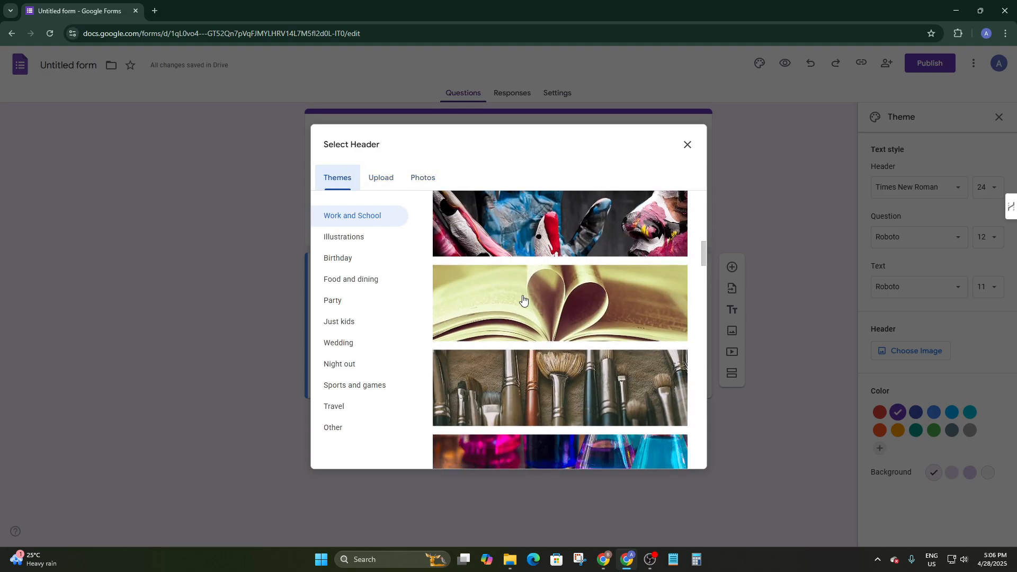
scroll(524, 290, "down", 10)
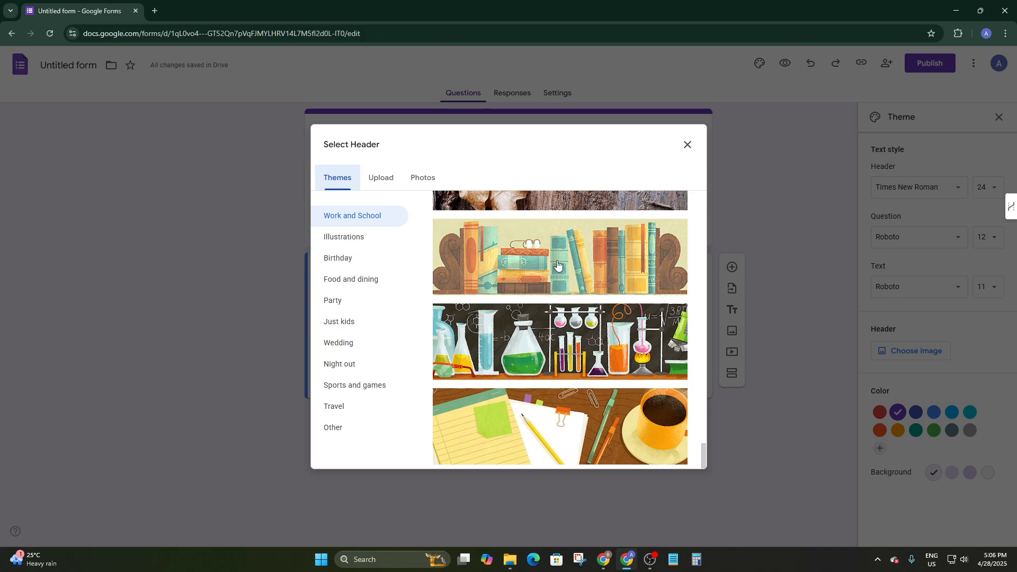
scroll(551, 392, "up", 8)
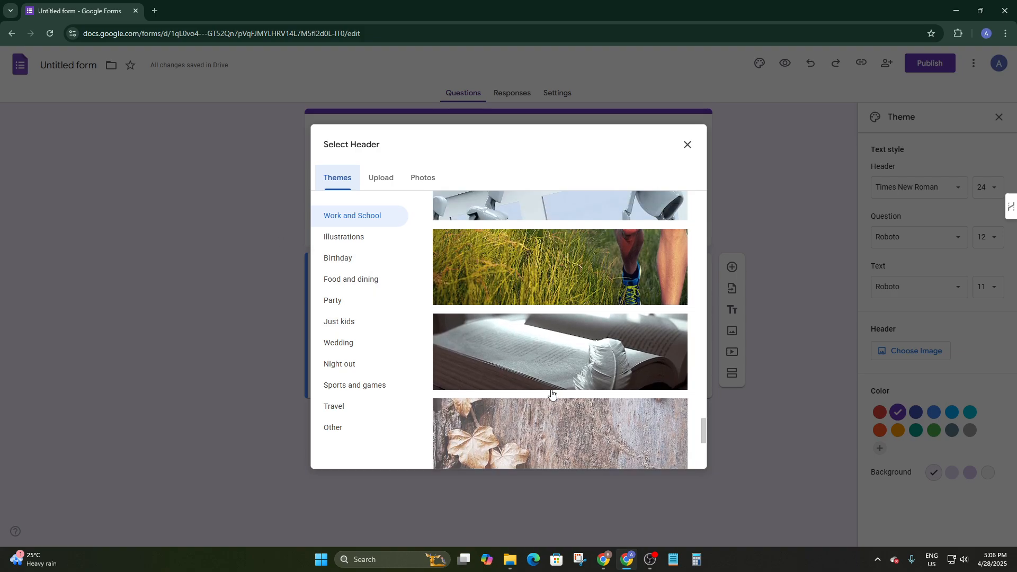
scroll(550, 391, "down", 1)
left_click(556, 352)
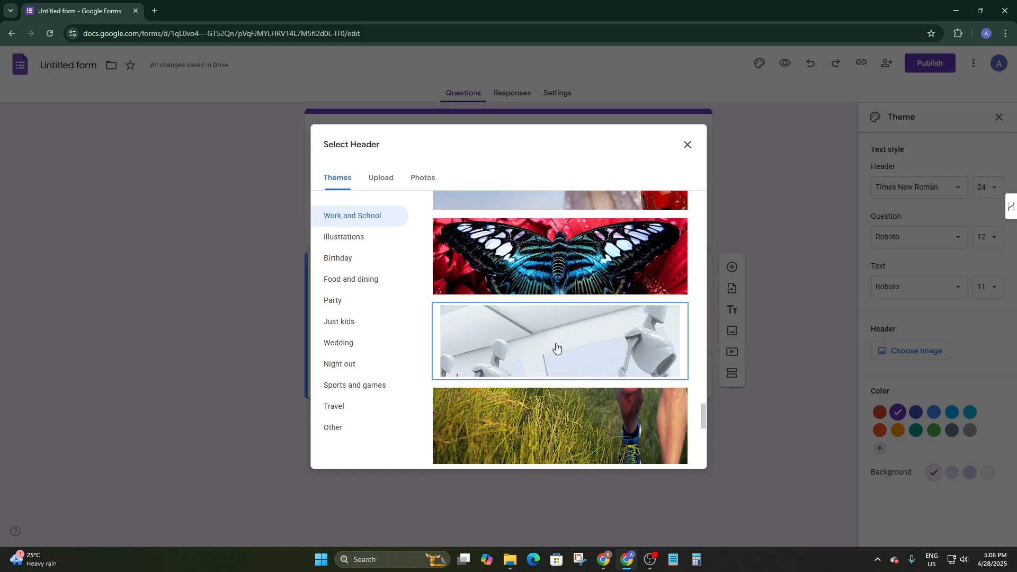
left_click(675, 454)
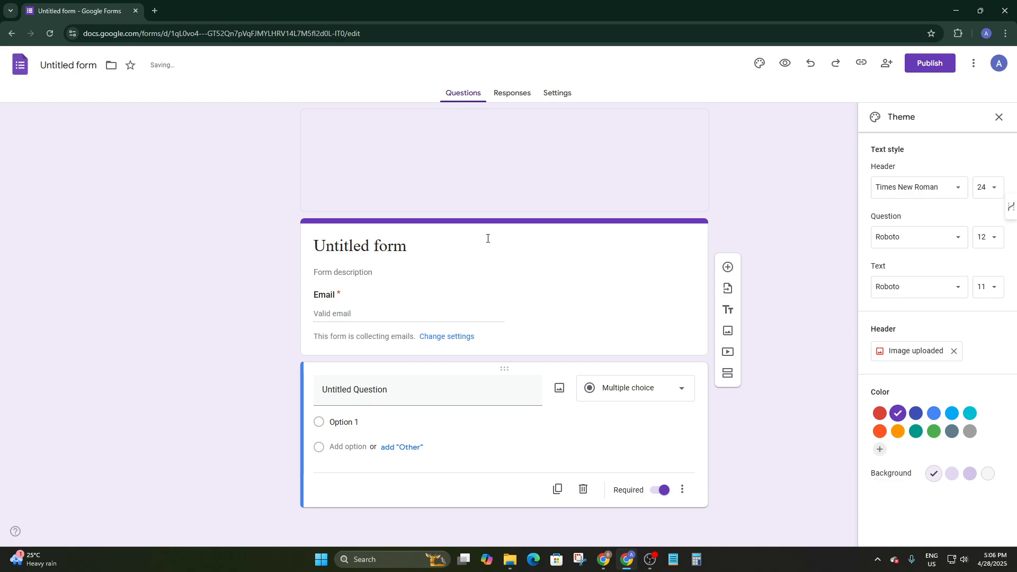
- Add the custom color #b8c5cc to the form's theme and choose the second background shade
left_click(487, 238)
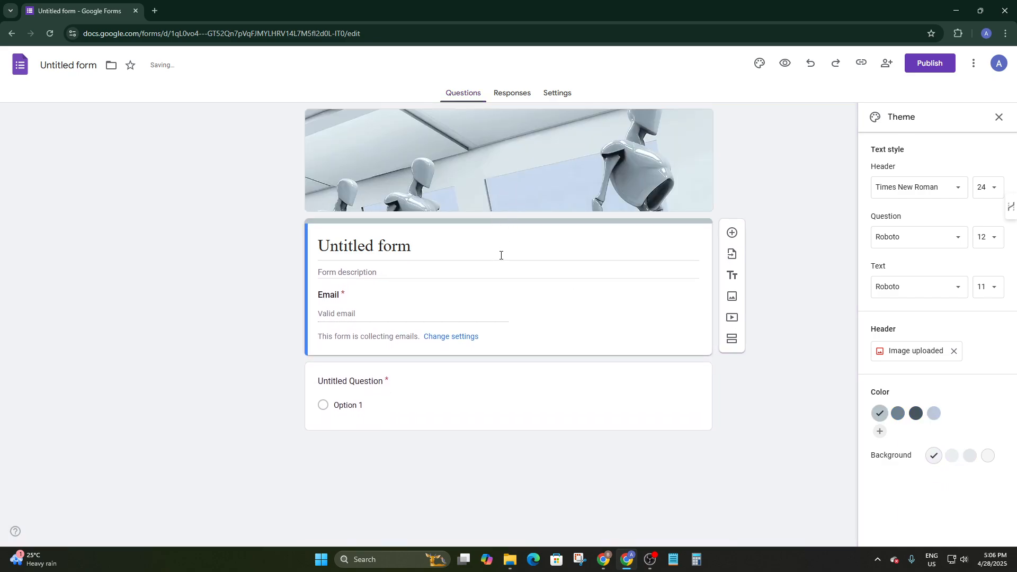
left_click(293, 258)
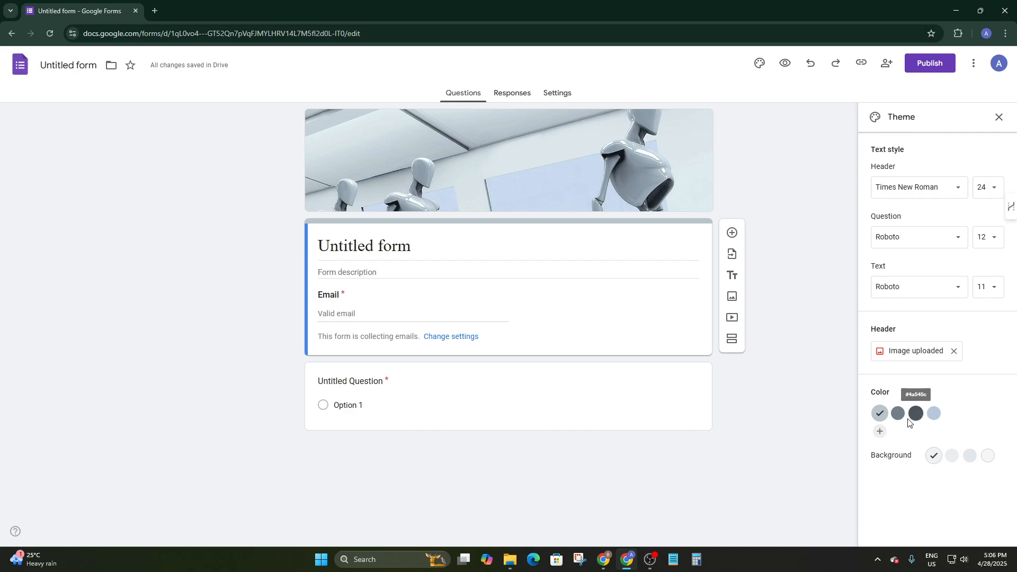
left_click(879, 431)
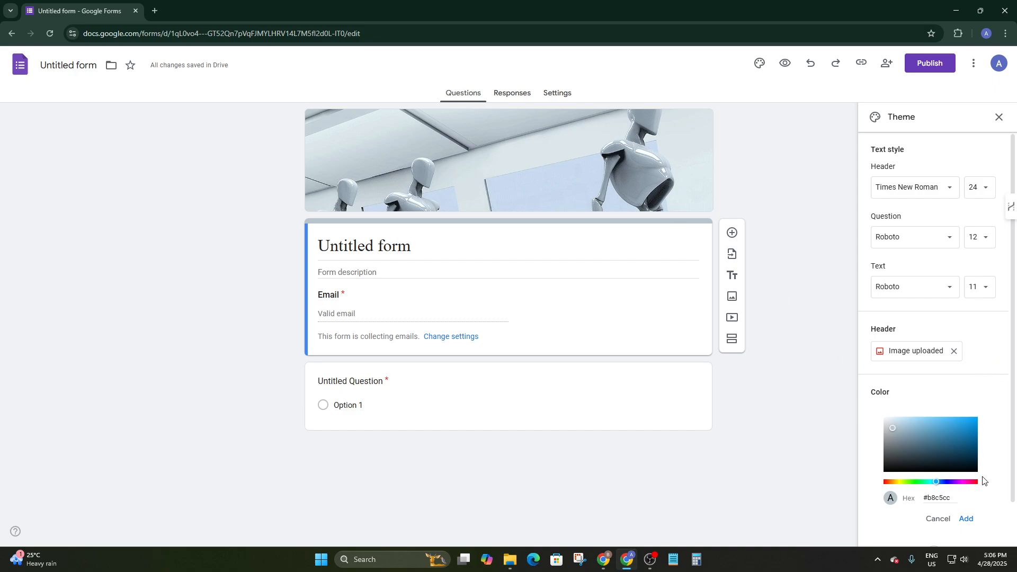
left_click(966, 520)
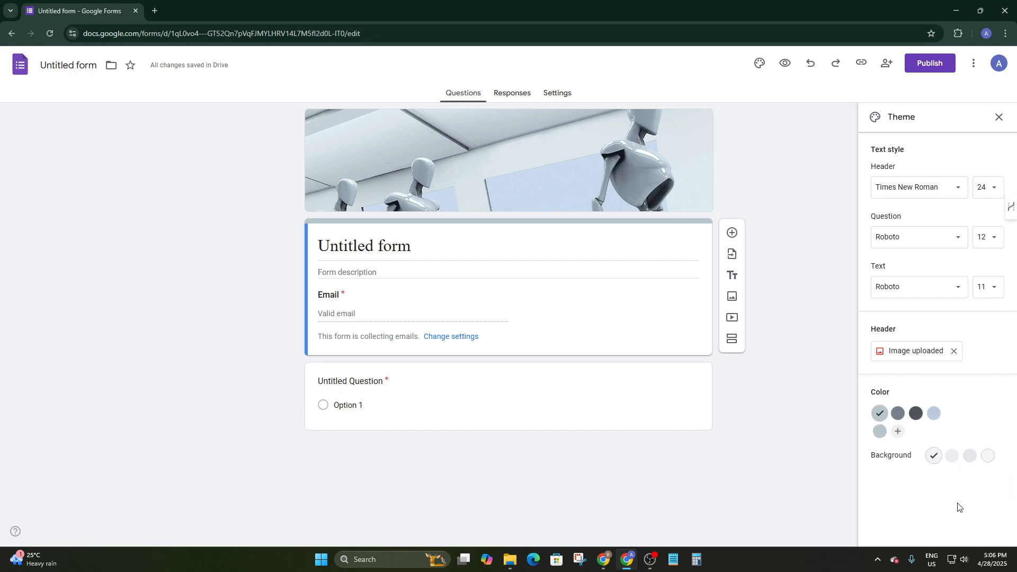
left_click(952, 458)
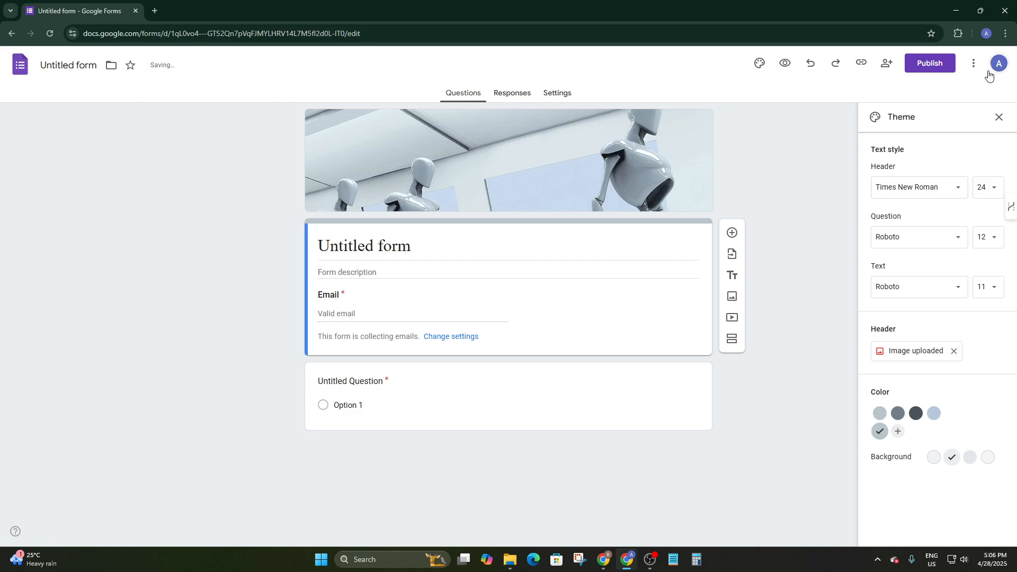
left_click(999, 117)
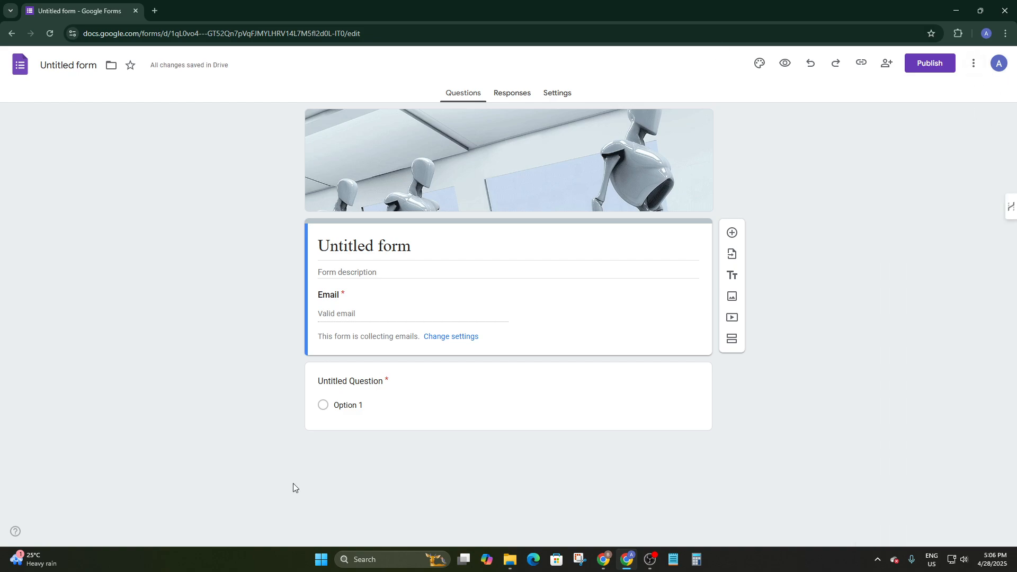
- Preview the form with its new theme and close the preview
left_click(785, 63)
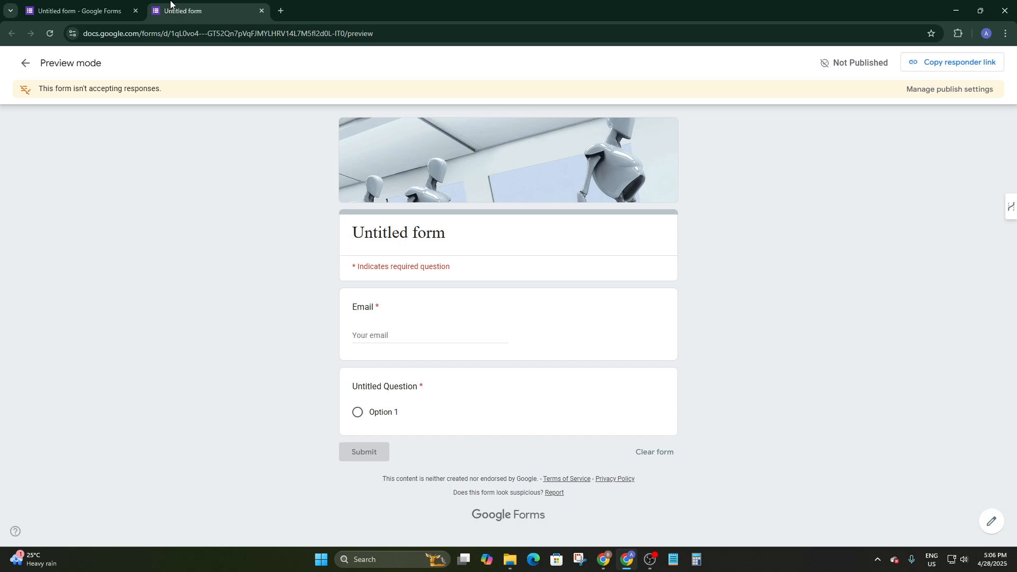
left_click(121, 6)
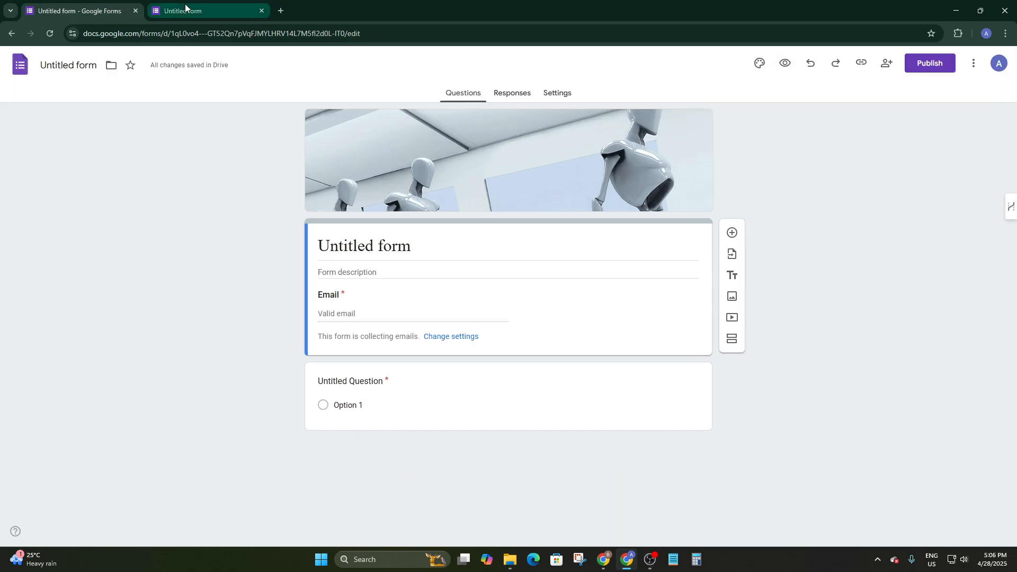
left_click(261, 11)
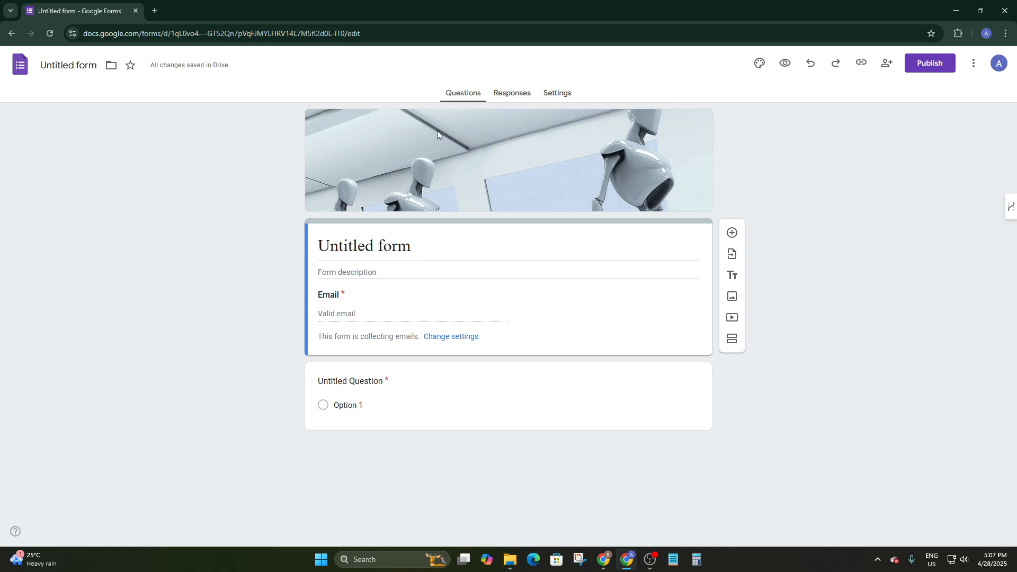
left_click(522, 96)
left_click(473, 91)
left_click(999, 65)
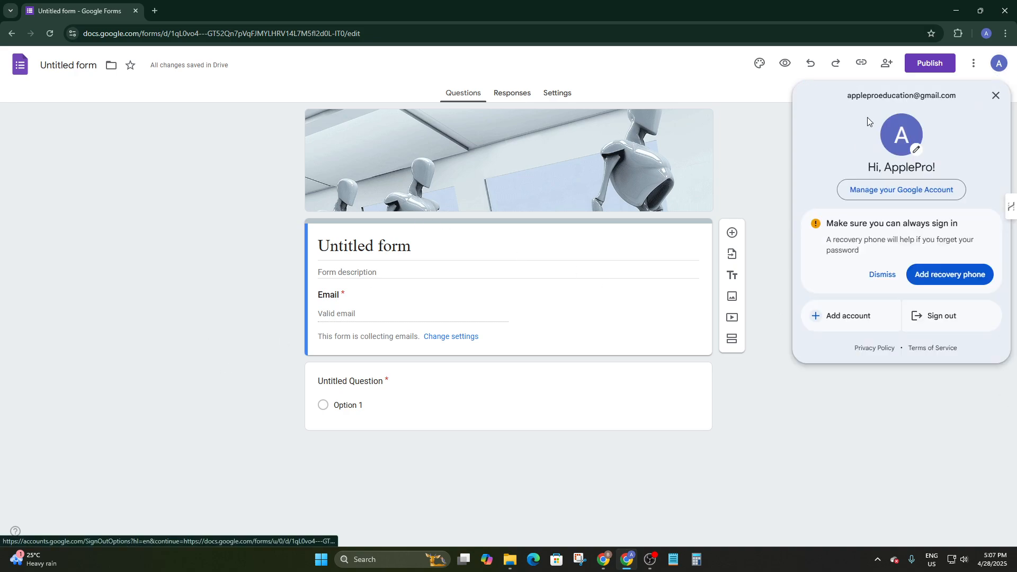
left_click(767, 174)
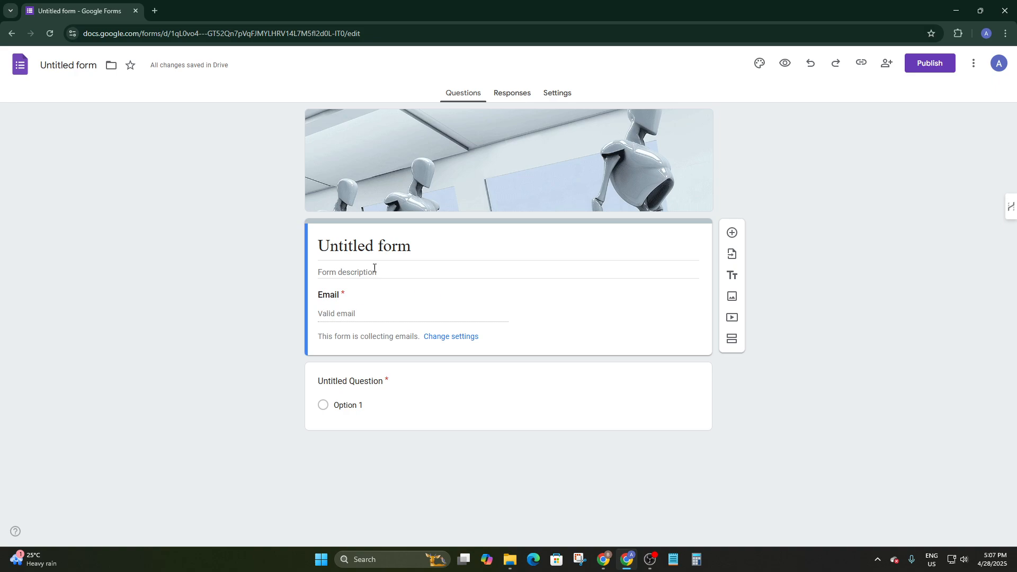
- Replace the form's title with "Survey On AI"
left_click(355, 257)
left_click_drag(463, 246, 274, 247)
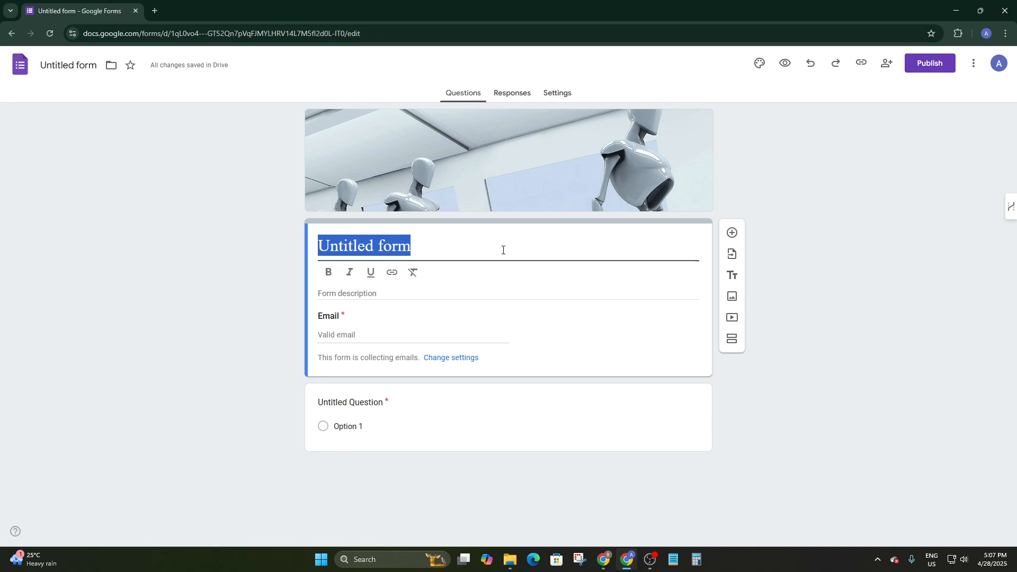
type("SErvey")
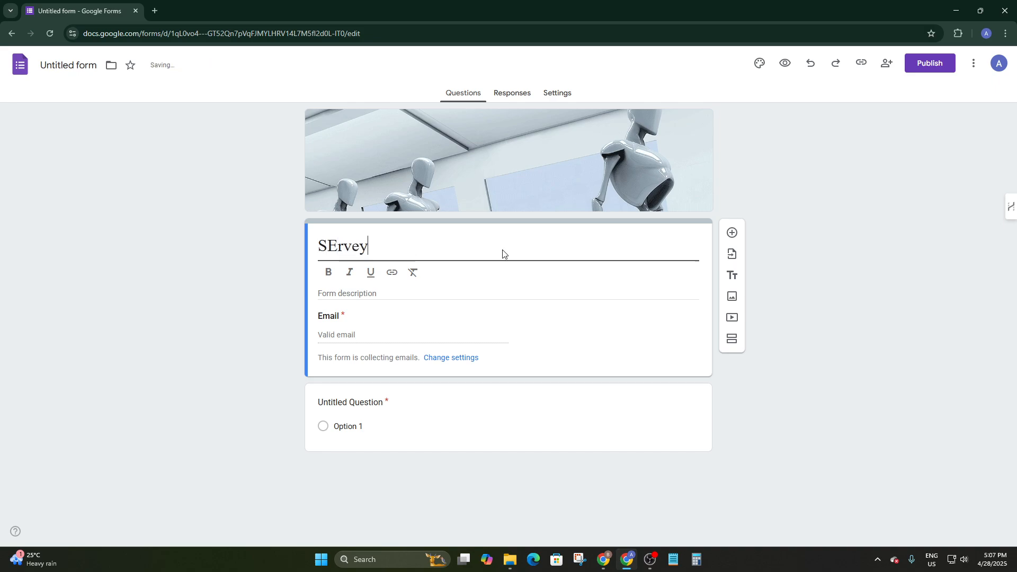
key("BackSpace")
key("BackSpace")
key("BackSpace")
key("BackSpace")
key("BackSpace")
key("BackSpace")
type("urvey On AI")
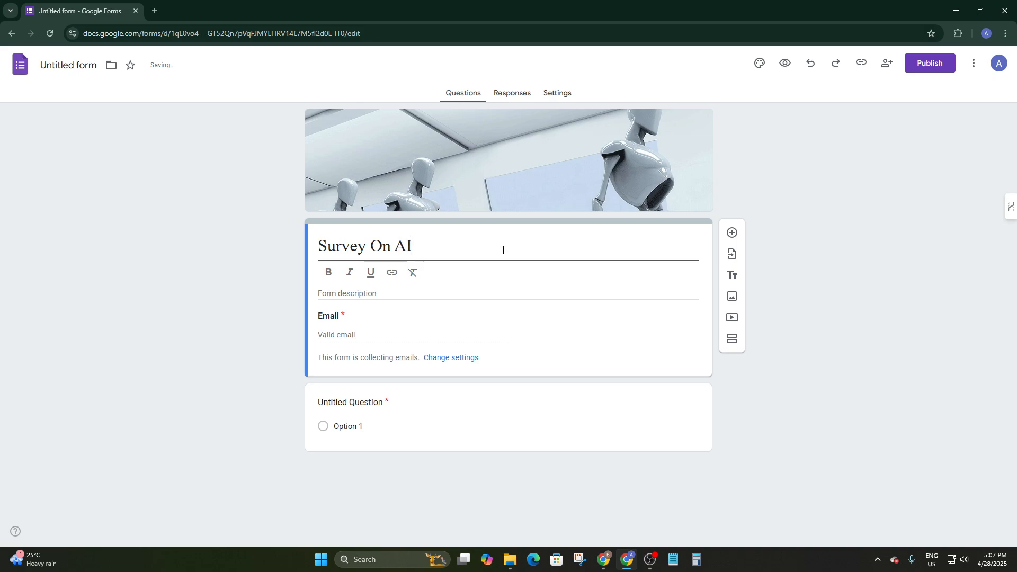
- Enter the form description "We are conducting a short survey..." on views, experiences, and concerns about Artificial Intelligence (AI), with anonymity and thank-you lines and no leading spaces
left_click(339, 295)
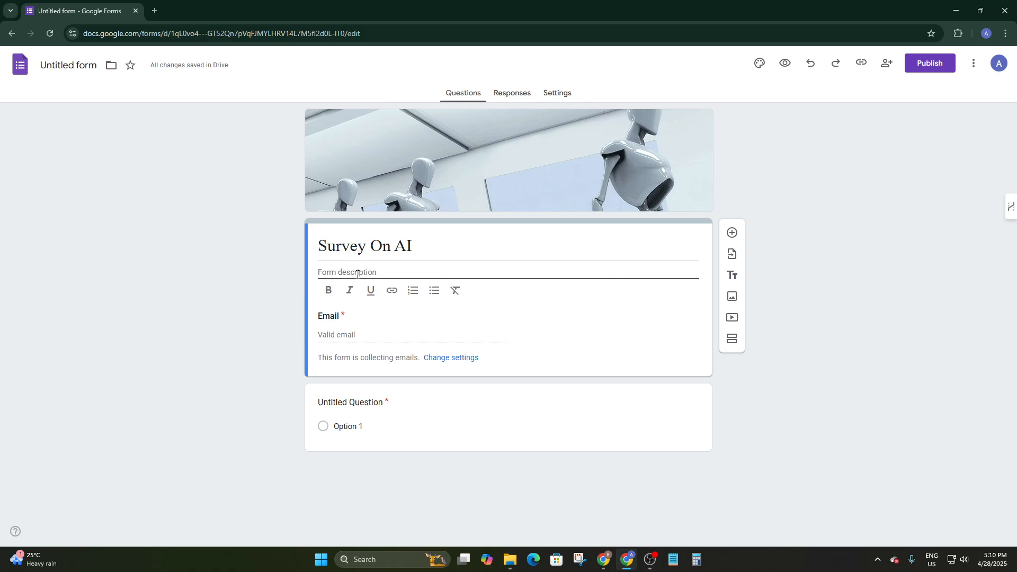
type("We are conducting a short survey to understand people's views, experiences, and concerns about Artificial Intelligence (AI). Your responses will remain anonymous and will help us in research and future development. Thank you for your participation!")
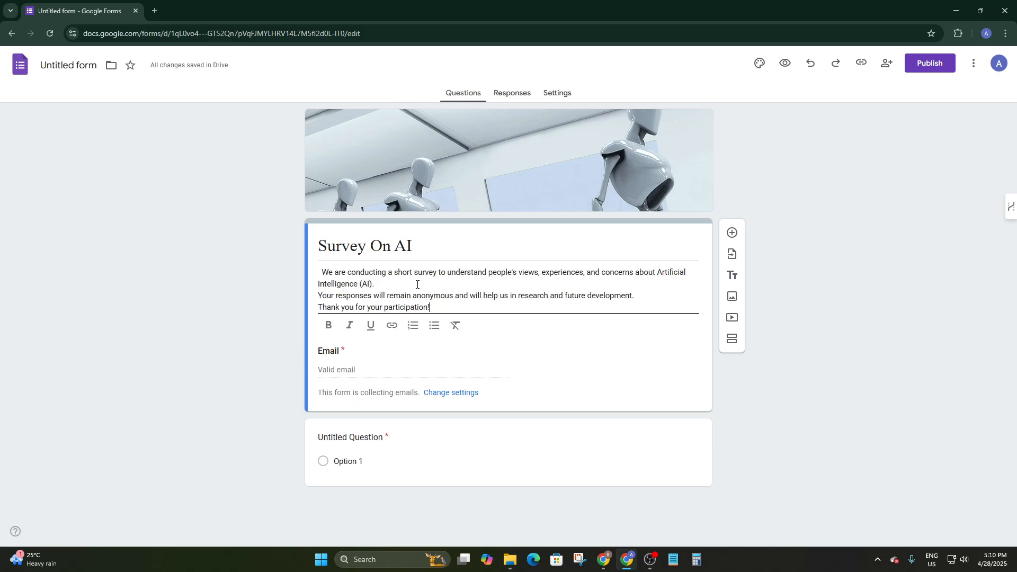
left_click(324, 274)
key("BackSpace")
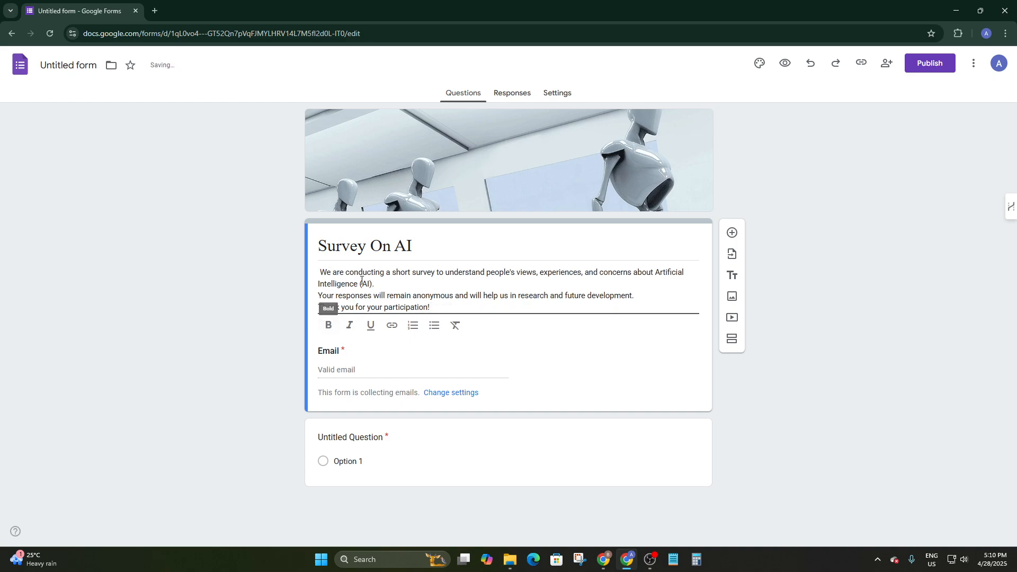
key("BackSpace")
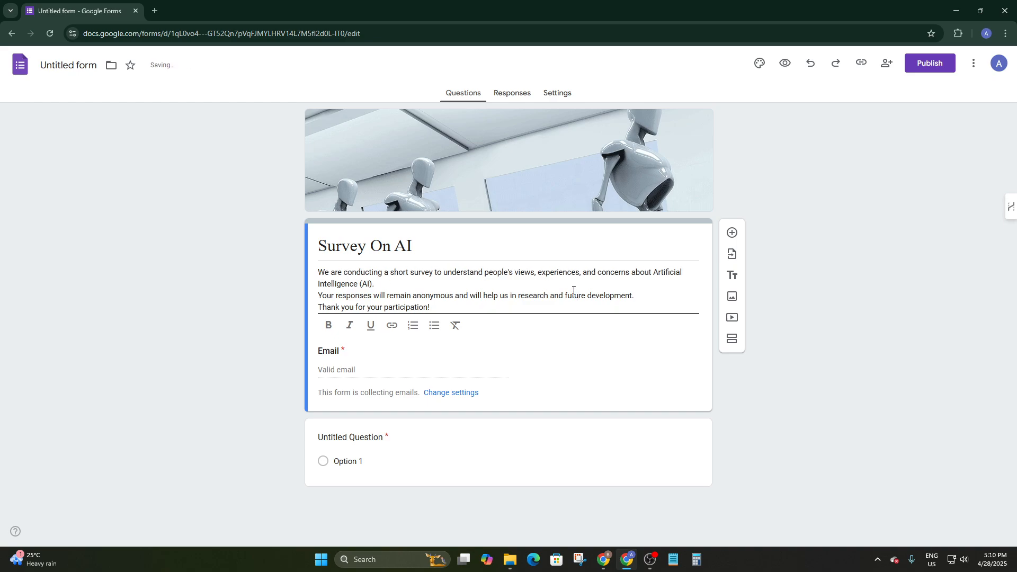
- Make "Artificial Intelligence (AI)." bold in the form description, without adding a link to it
left_click_drag(655, 271, 702, 292)
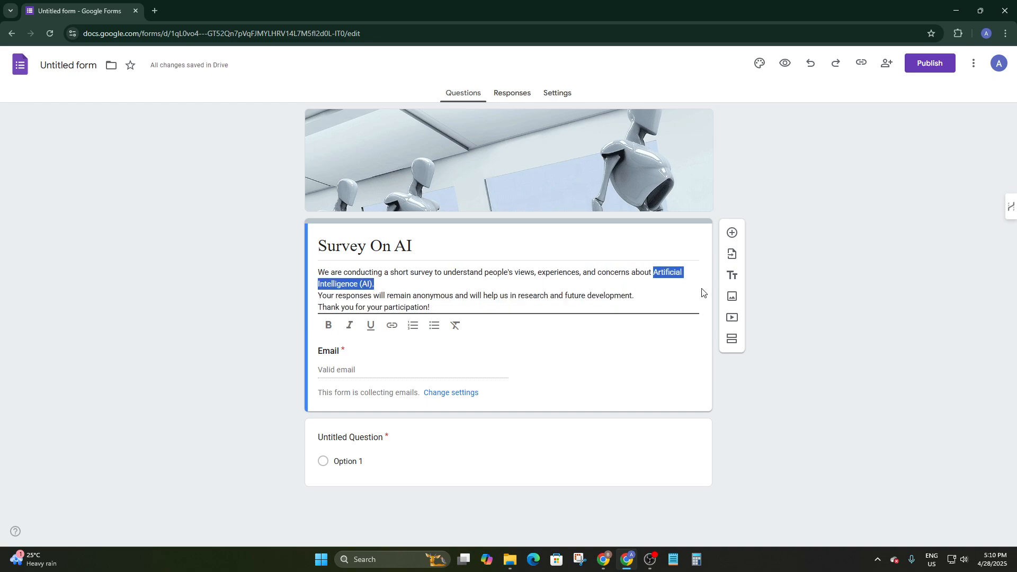
left_click(328, 325)
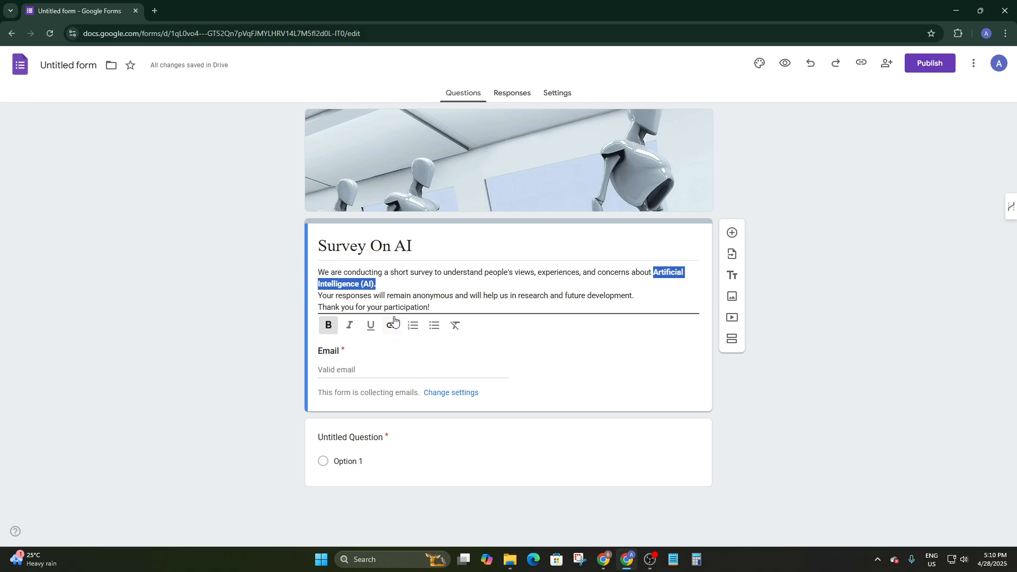
left_click(392, 325)
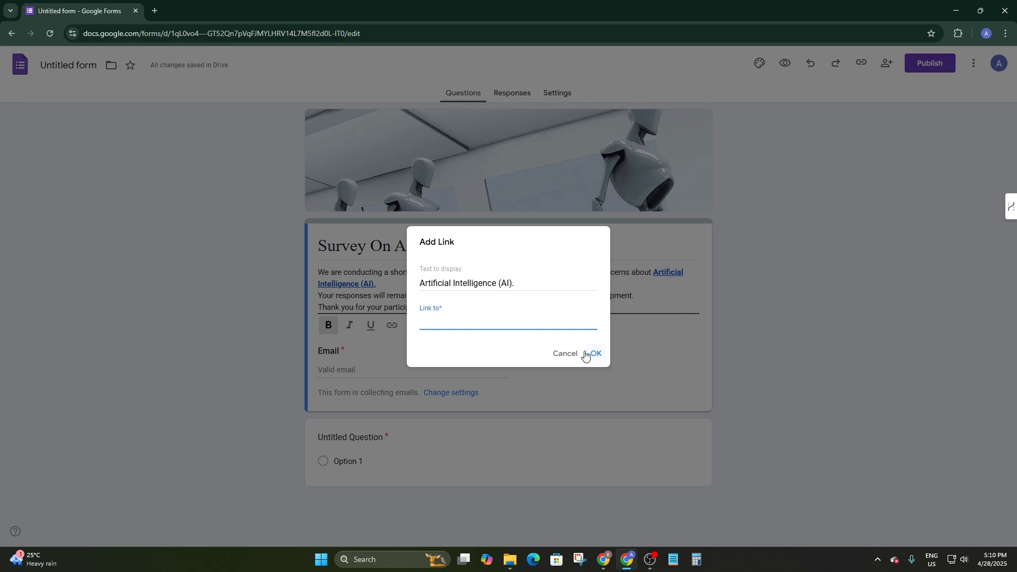
left_click(568, 354)
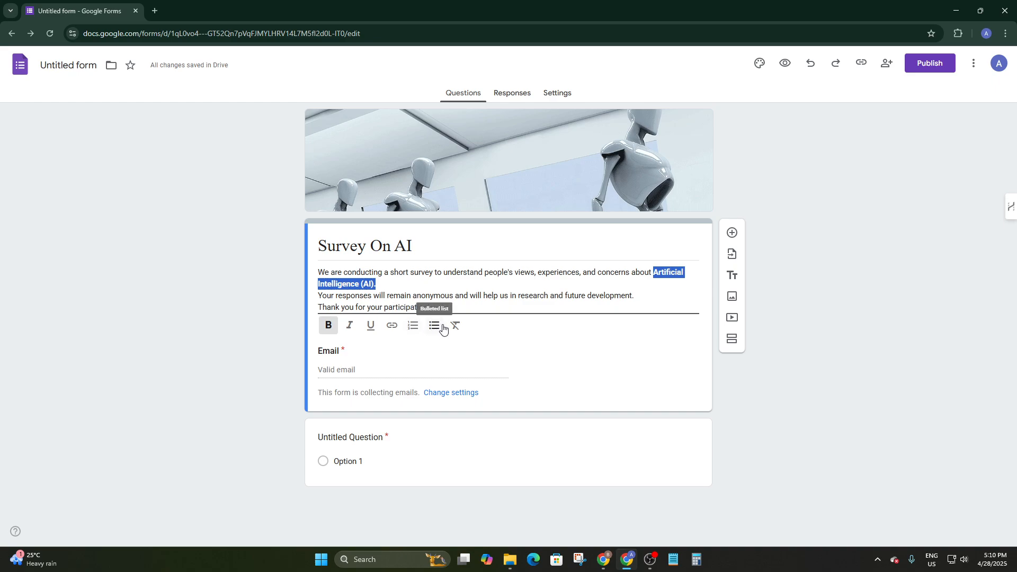
left_click(398, 373)
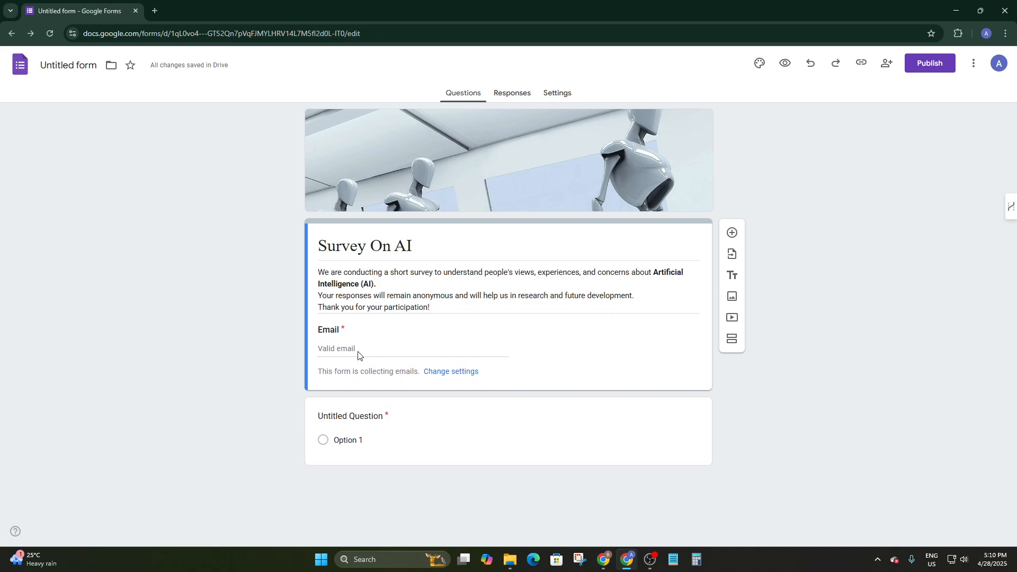
- Examine the Collect email addresses options in the form's response settings and compare them with the email field on the form
left_click(446, 373)
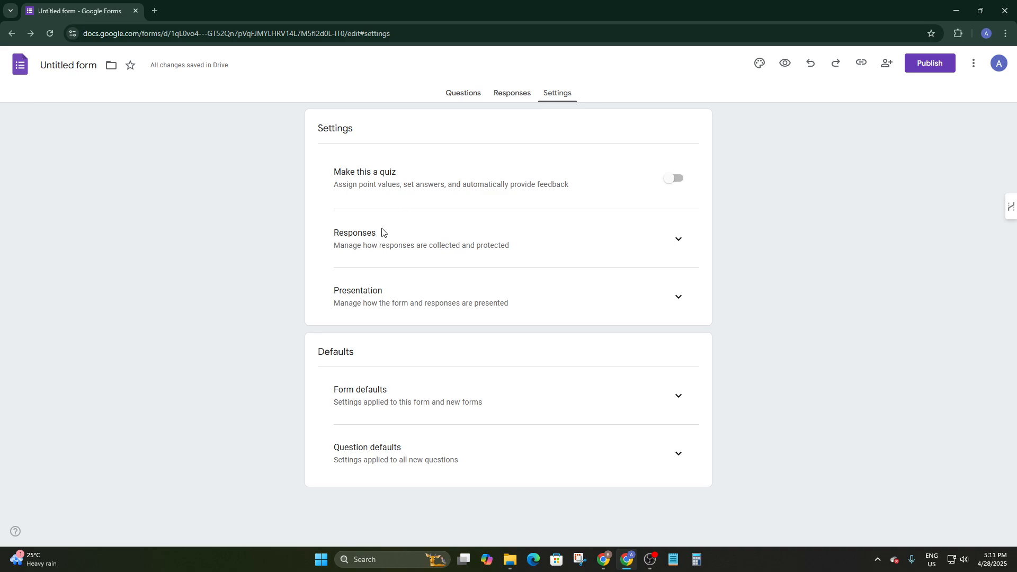
left_click(677, 236)
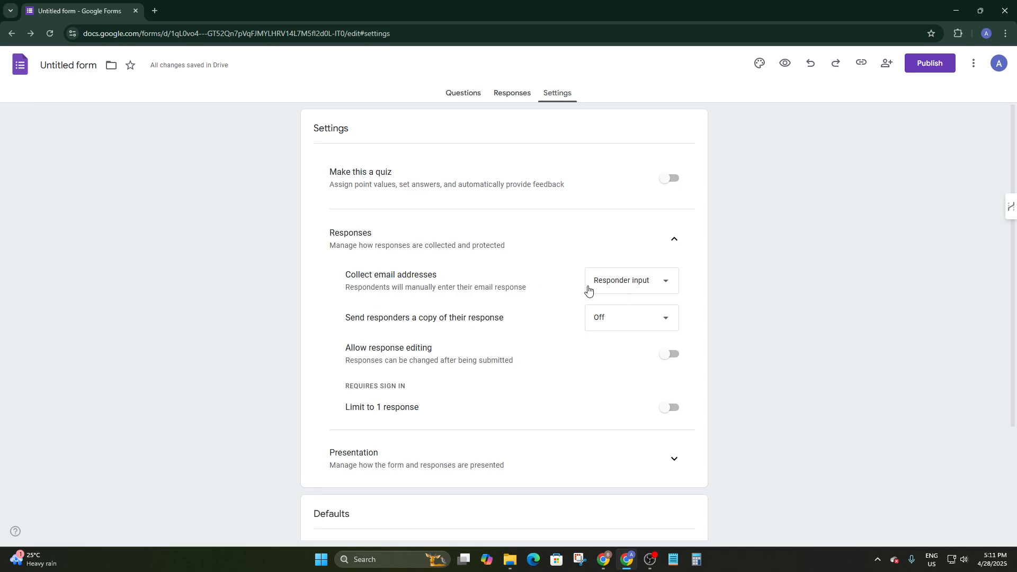
left_click(610, 289)
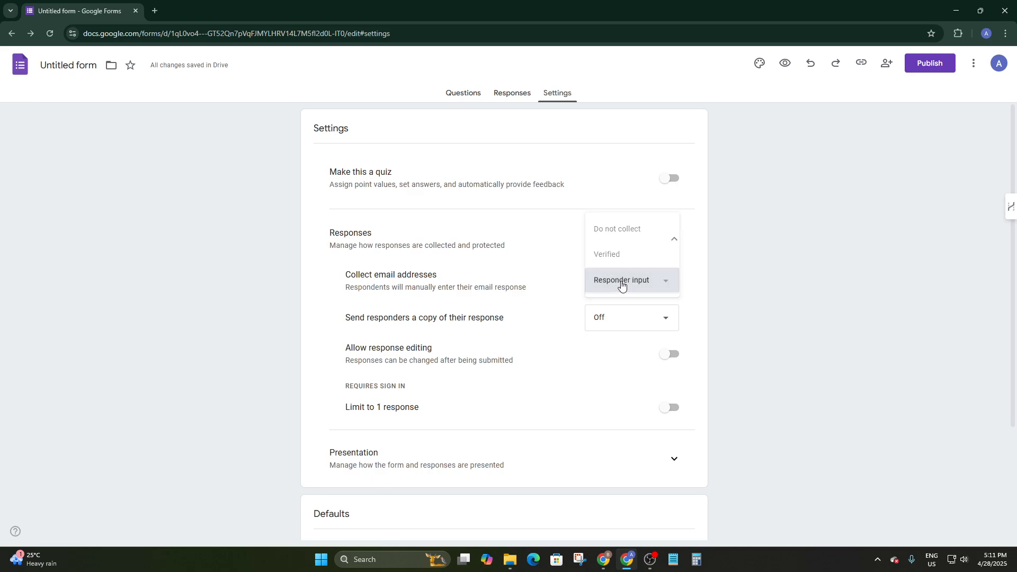
left_click(665, 279)
left_click(462, 92)
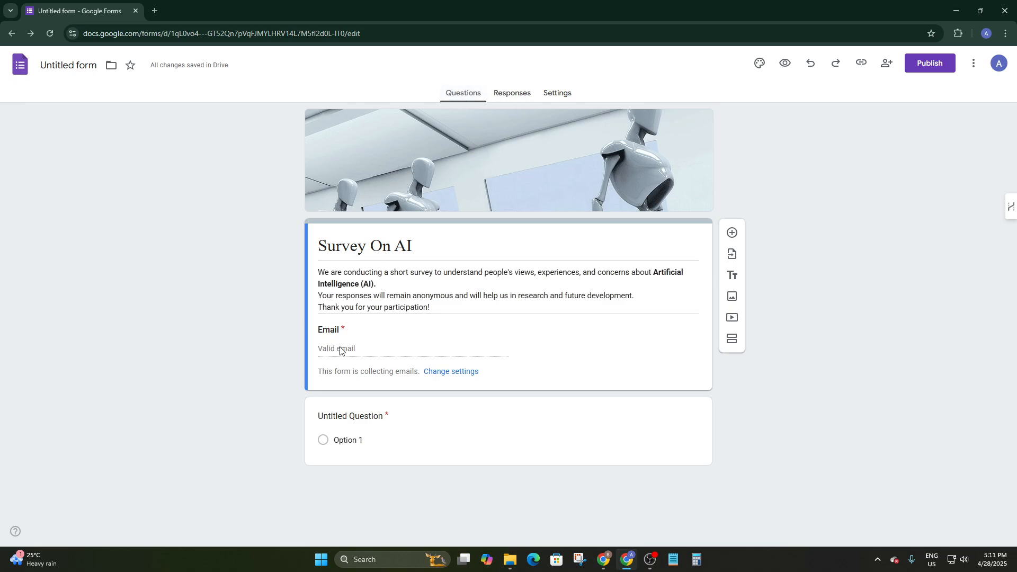
- Set Collect email addresses to Verified and return to the form's questions
left_click(558, 94)
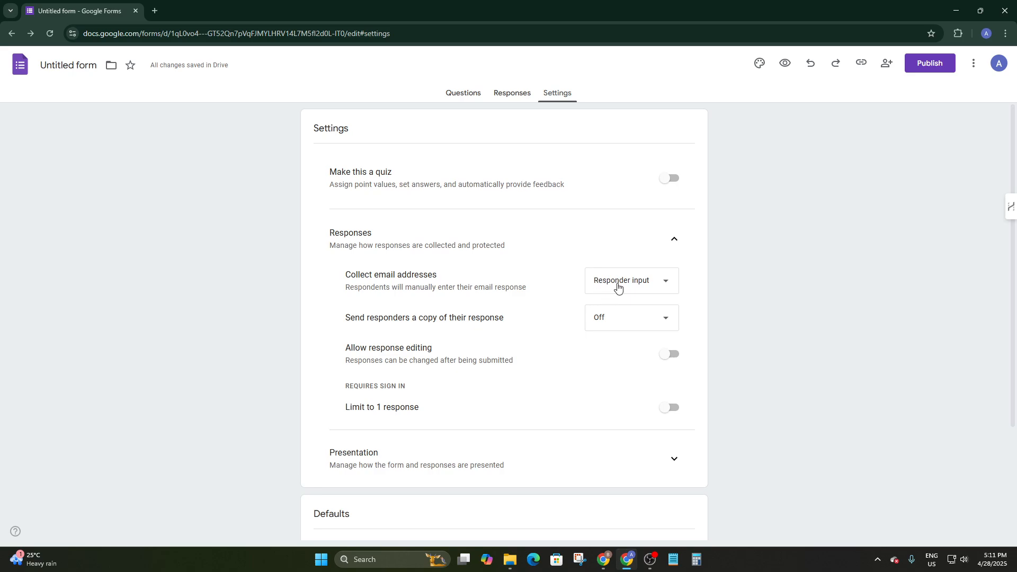
left_click(617, 287)
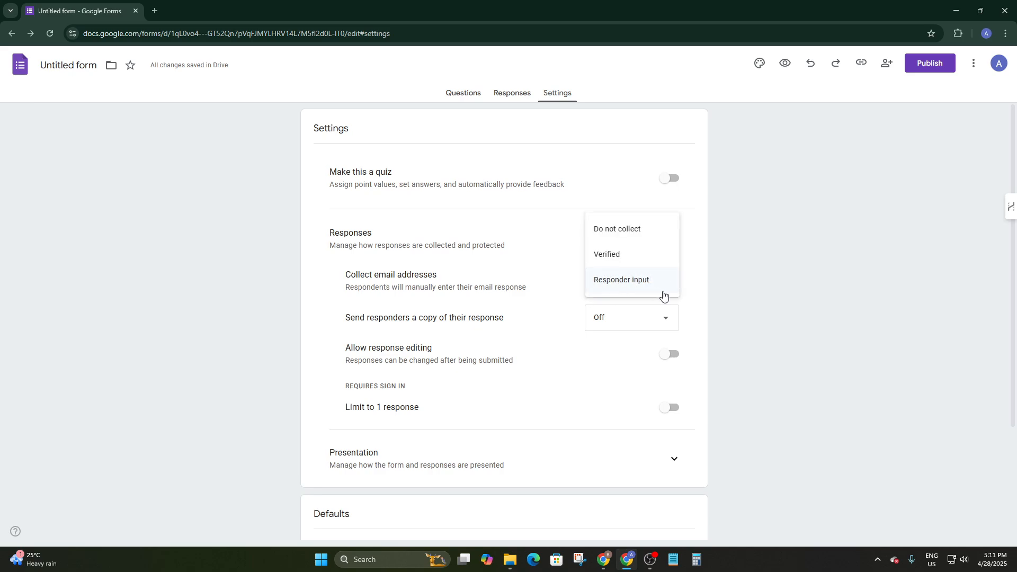
left_click(624, 259)
left_click(453, 99)
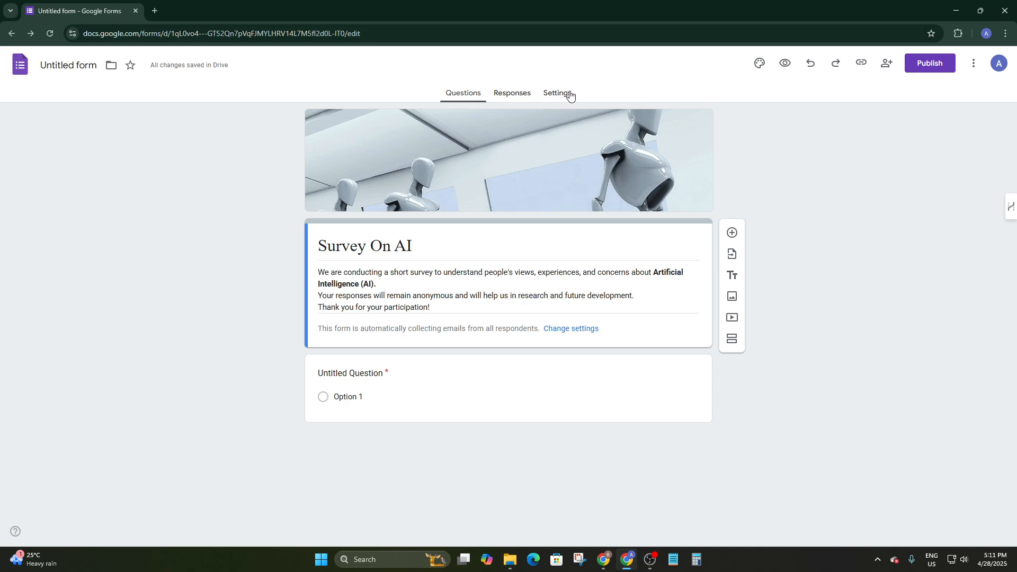
- Keep email collection on Verified and set Send responders a copy of their response to When requested
left_click(990, 34)
left_click(990, 33)
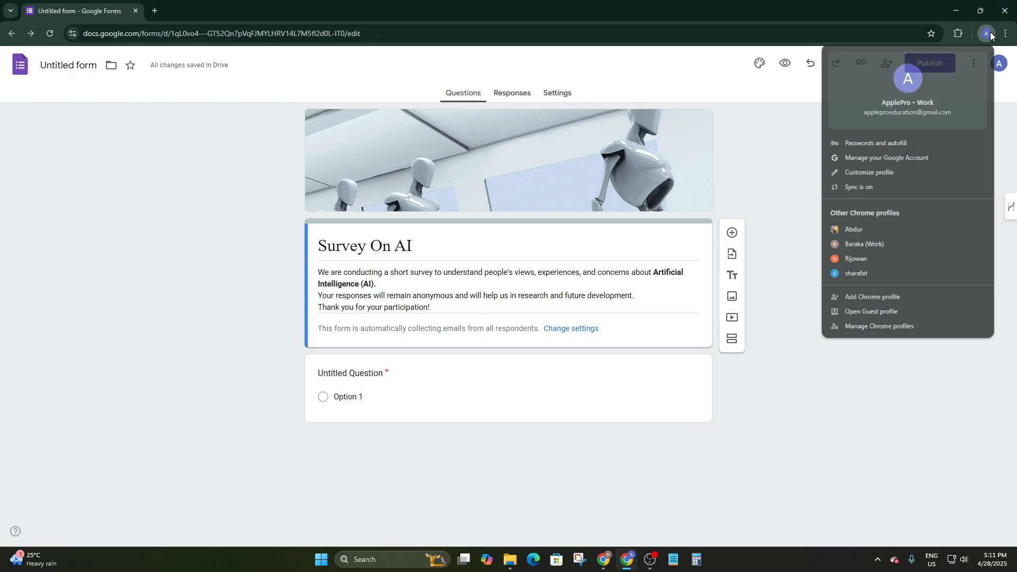
left_click(553, 95)
left_click(602, 284)
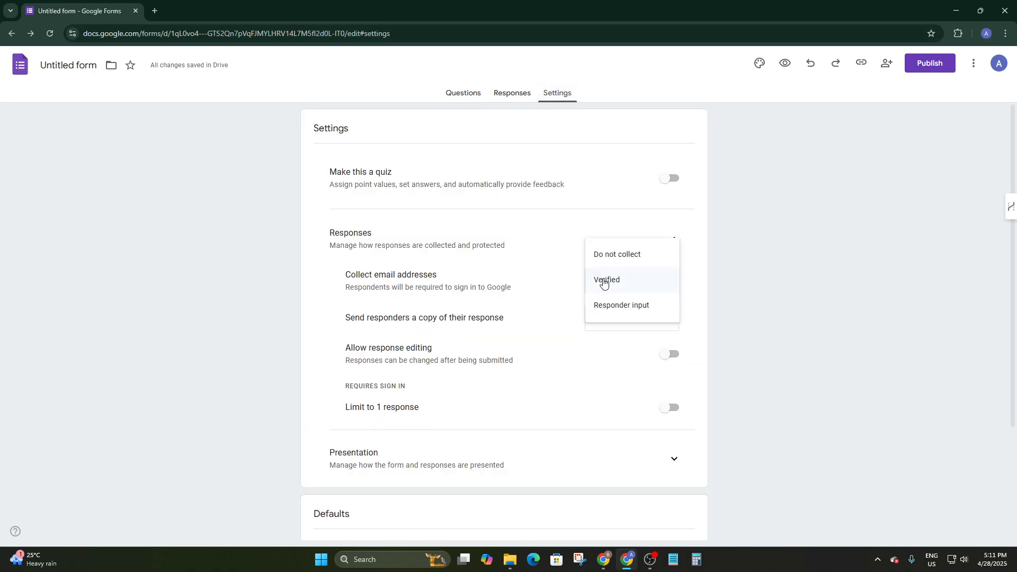
left_click(603, 282)
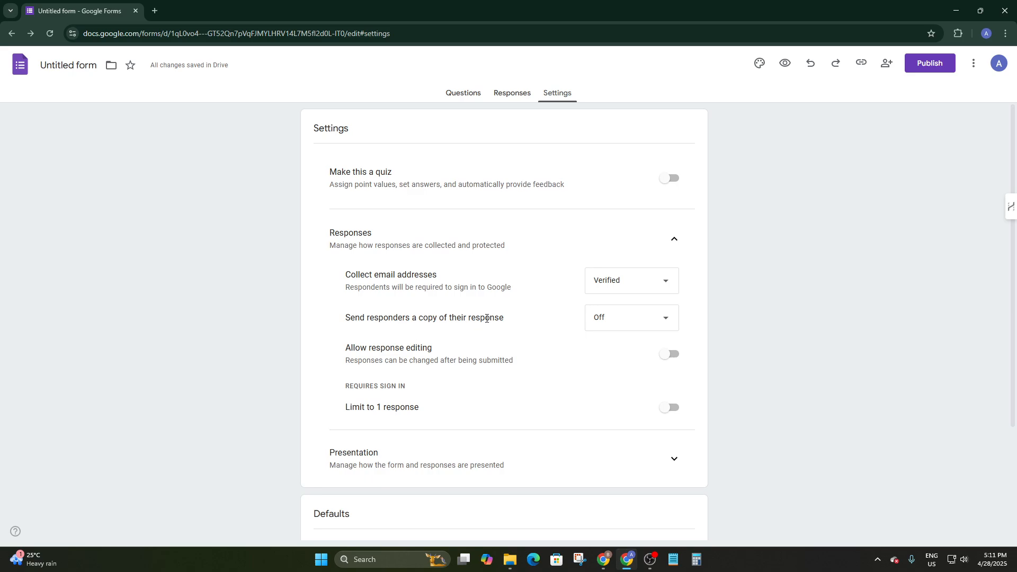
left_click(636, 318)
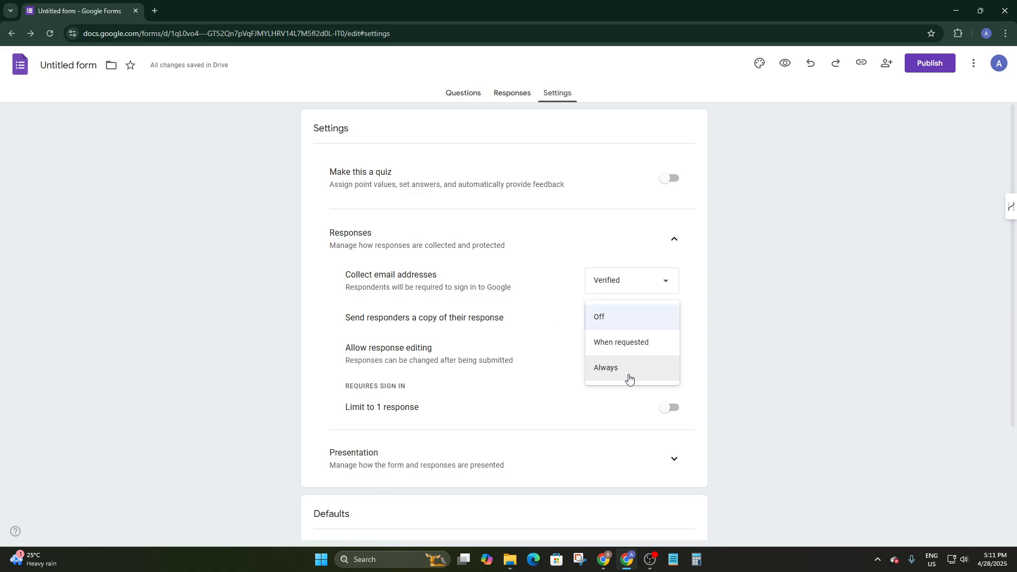
left_click(631, 346)
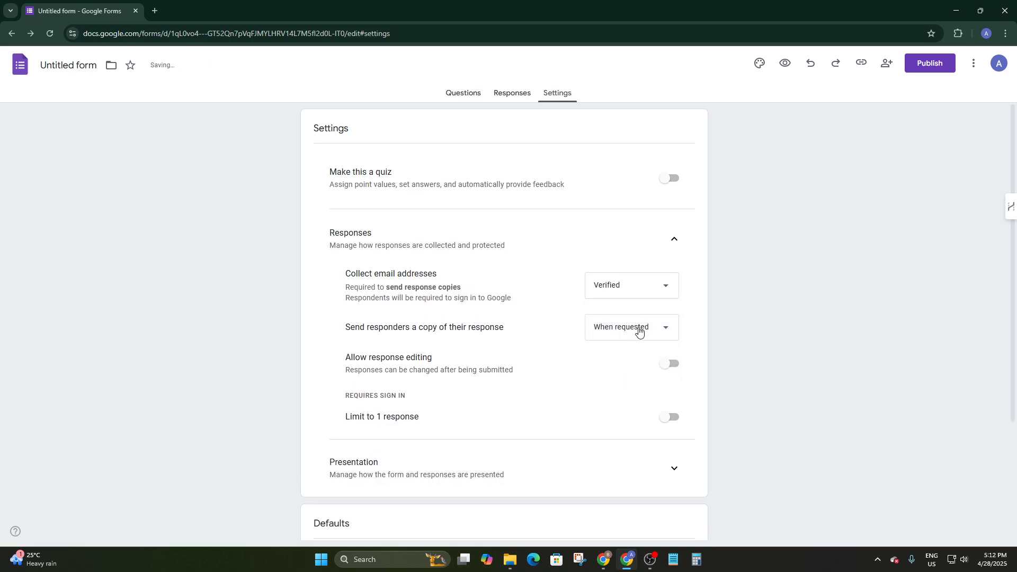
- Check the form's questions, try Always for Send responders a copy of their response, and set it to Off
left_click(454, 96)
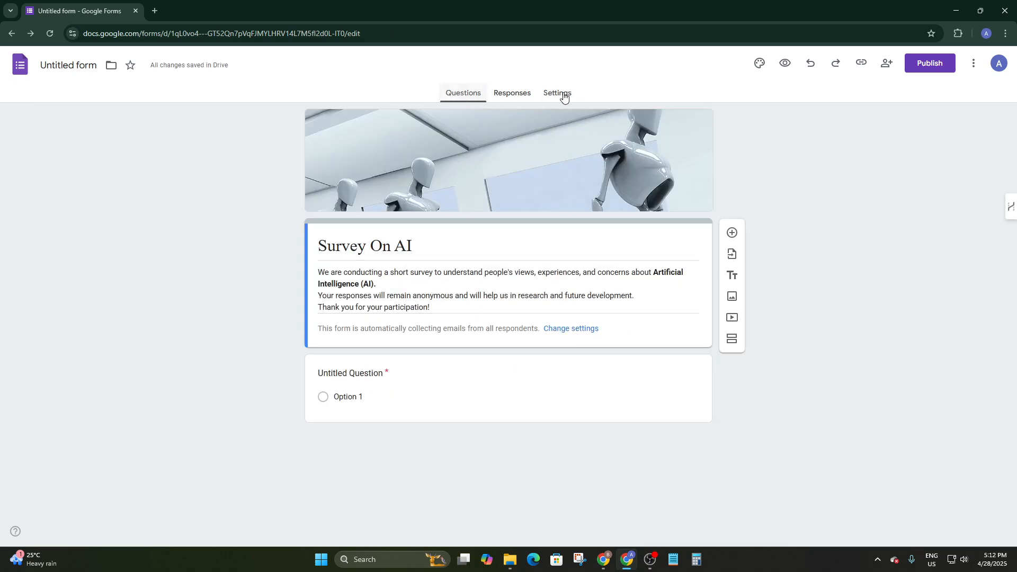
left_click(561, 97)
left_click(620, 327)
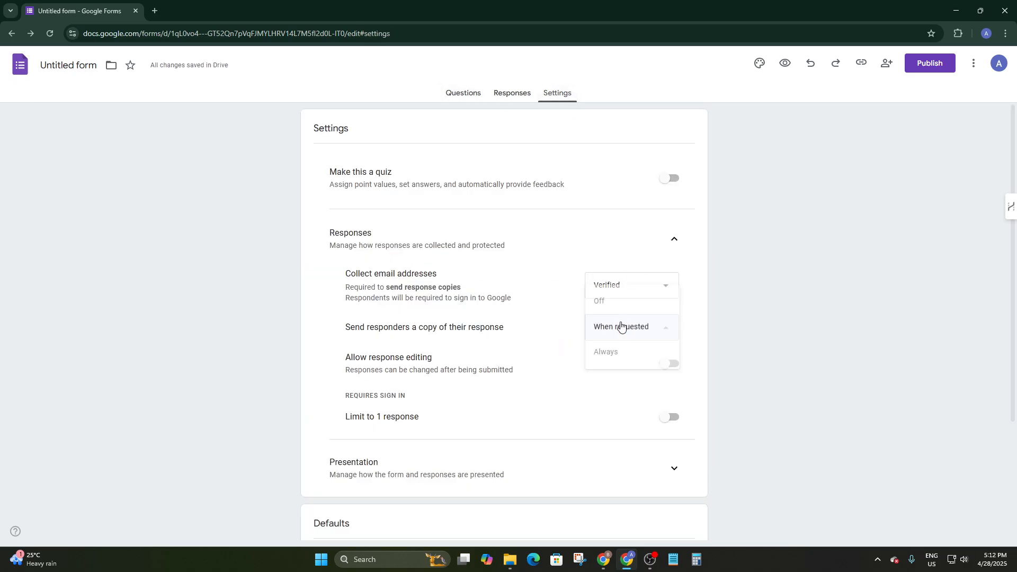
left_click(622, 365)
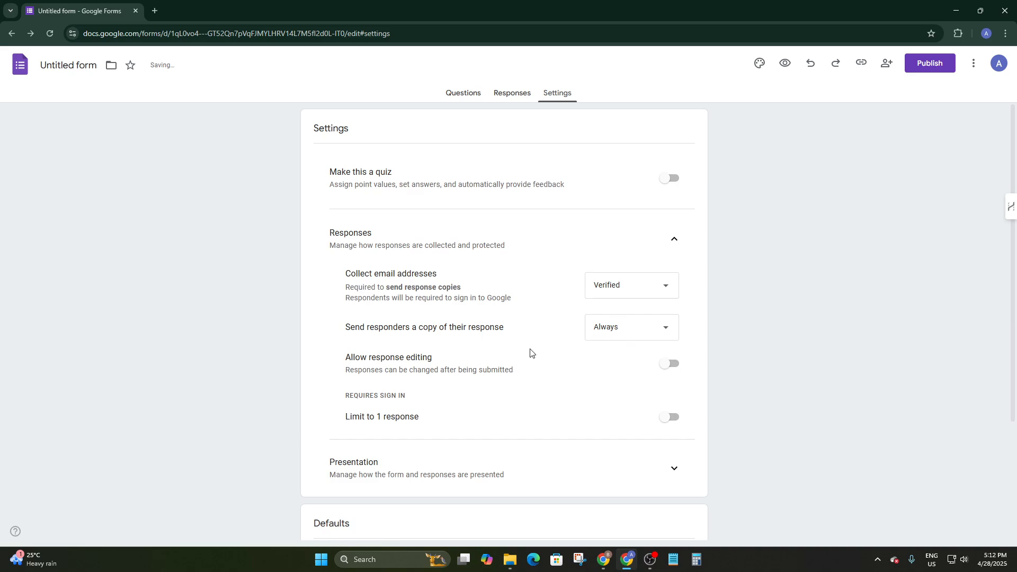
left_click(605, 330)
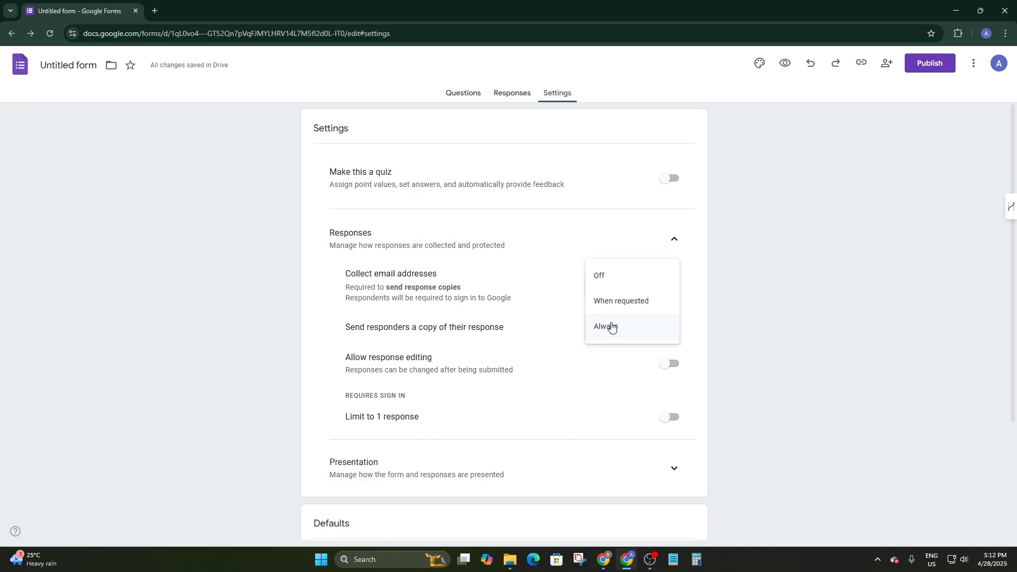
left_click(619, 279)
- Try the Limit to 1 response setting and switch it back off
scroll(391, 376, "down", 1)
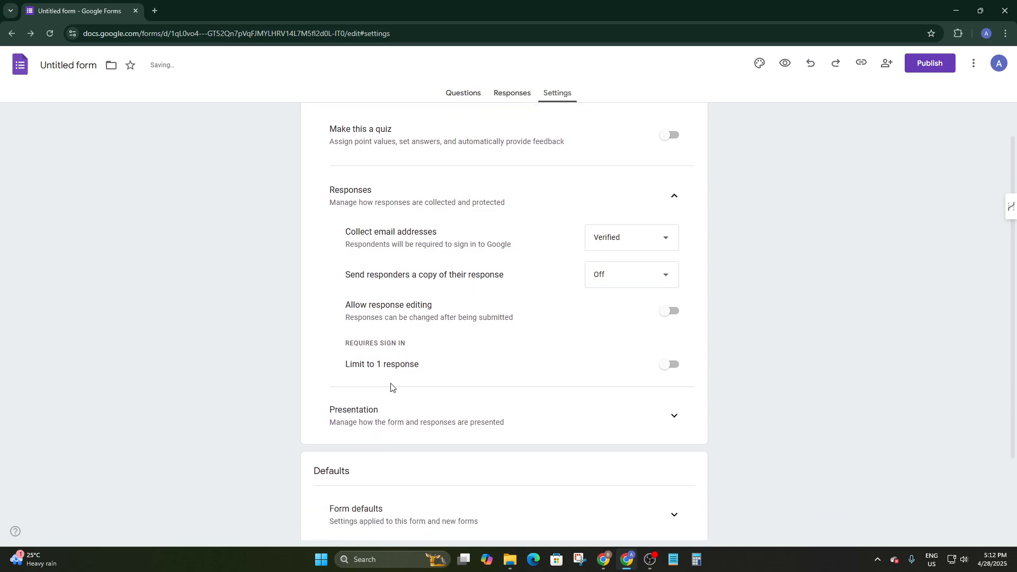
left_click(392, 360)
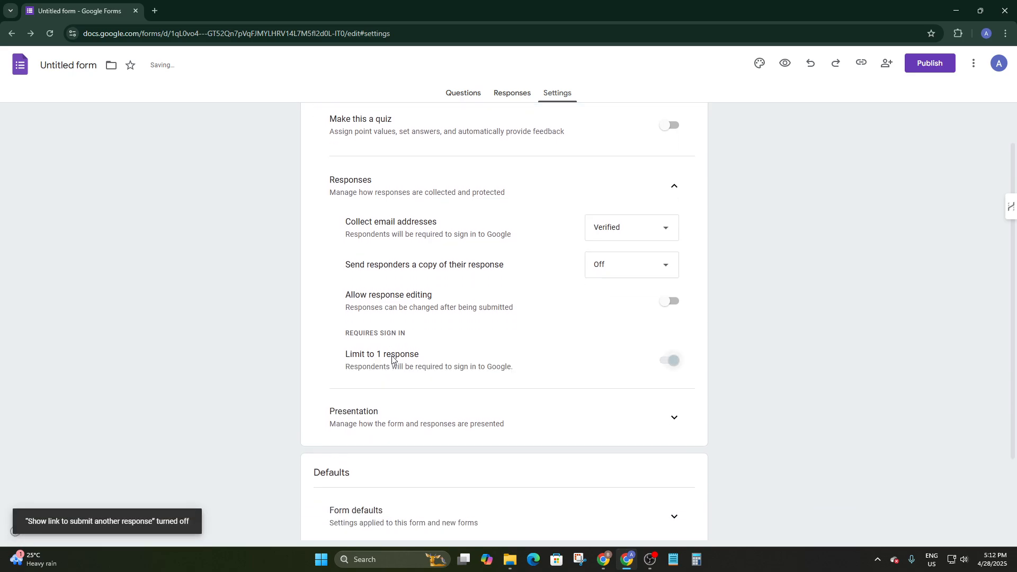
left_click(464, 357)
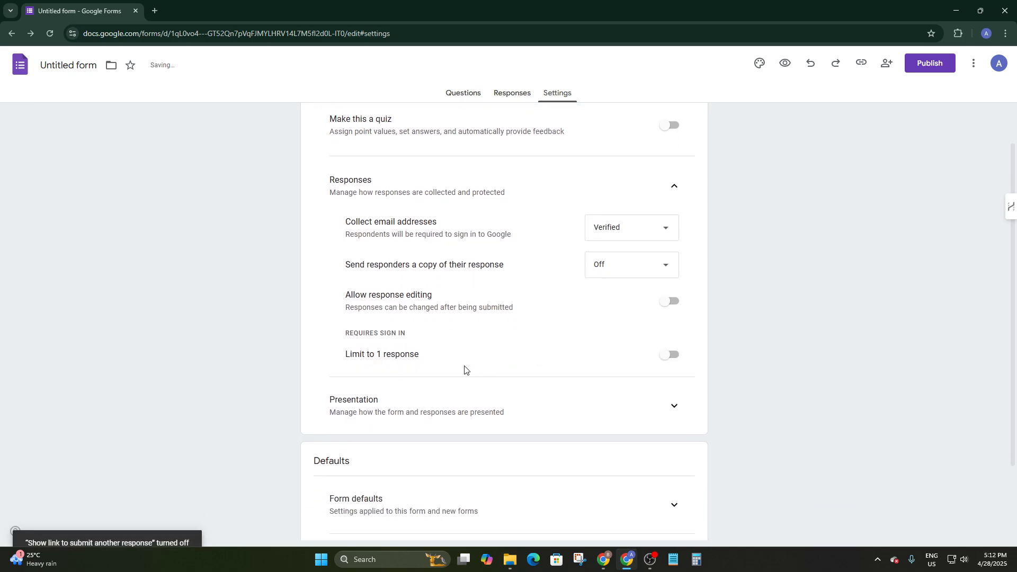
left_click(669, 355)
left_click(672, 360)
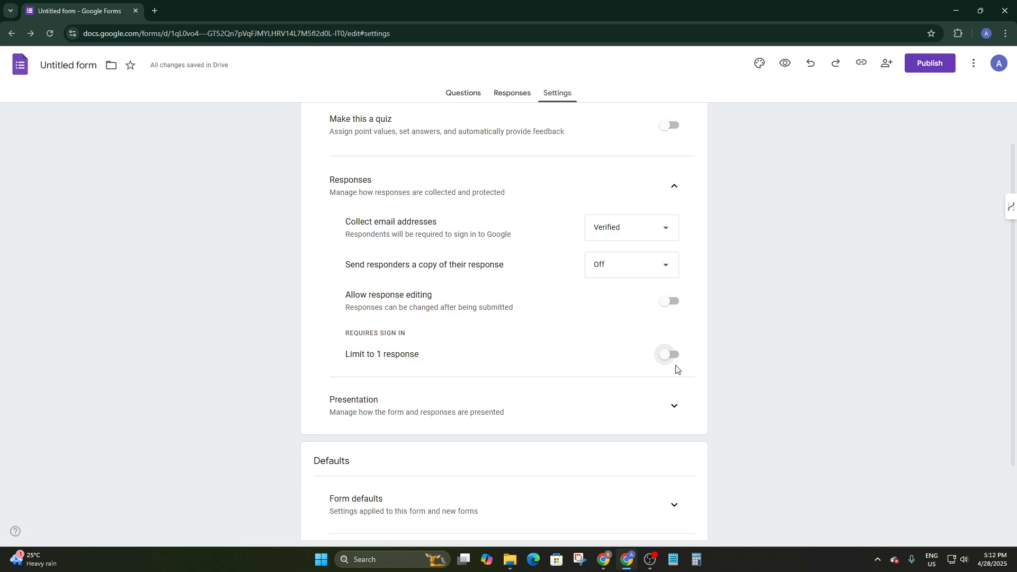
- Turn on Show progress bar in the Presentation settings and check the form's questions page
scroll(522, 219, "up", 1)
scroll(507, 280, "down", 3)
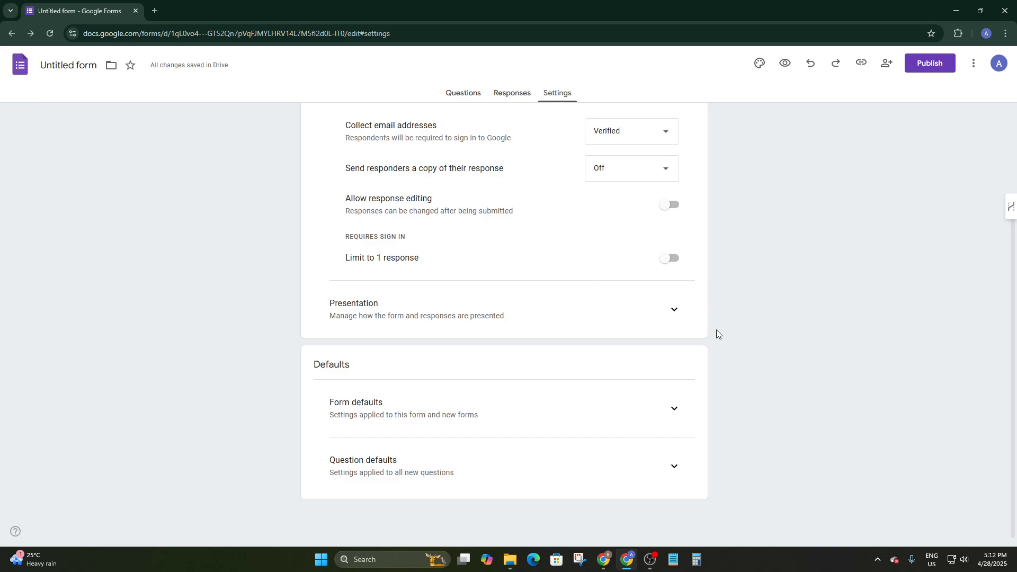
left_click(643, 318)
scroll(554, 333, "down", 1)
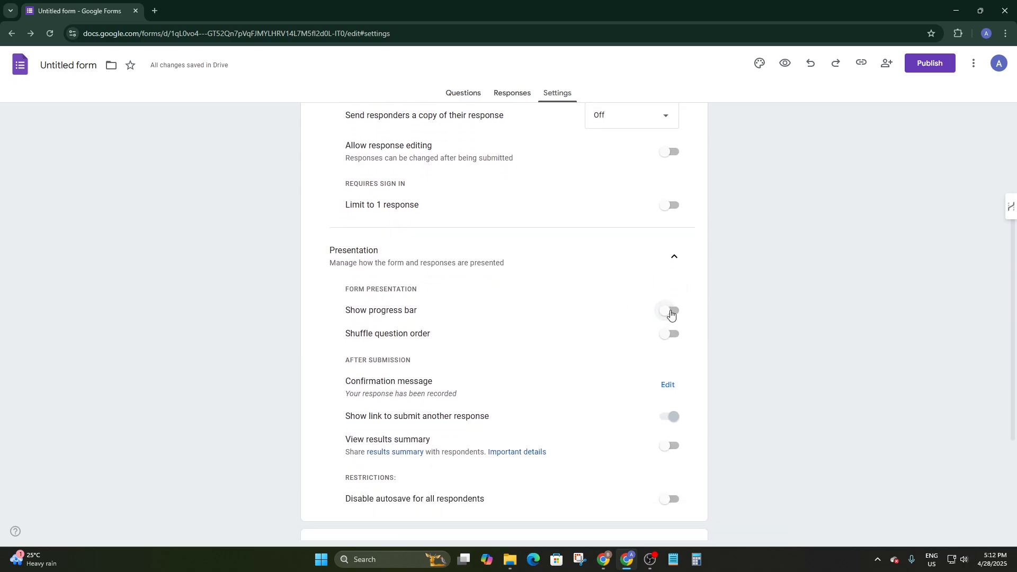
left_click(671, 311)
left_click(464, 93)
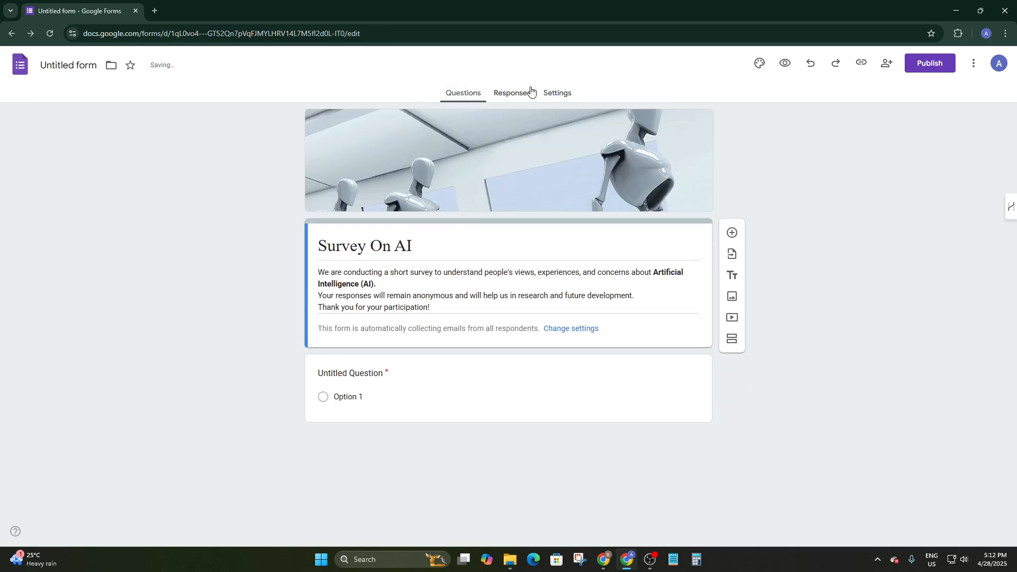
left_click(552, 94)
- Enter "Thanks For Your Valuable Opinion" as the confirmation message and leave View results summary off
scroll(635, 291, "down", 4)
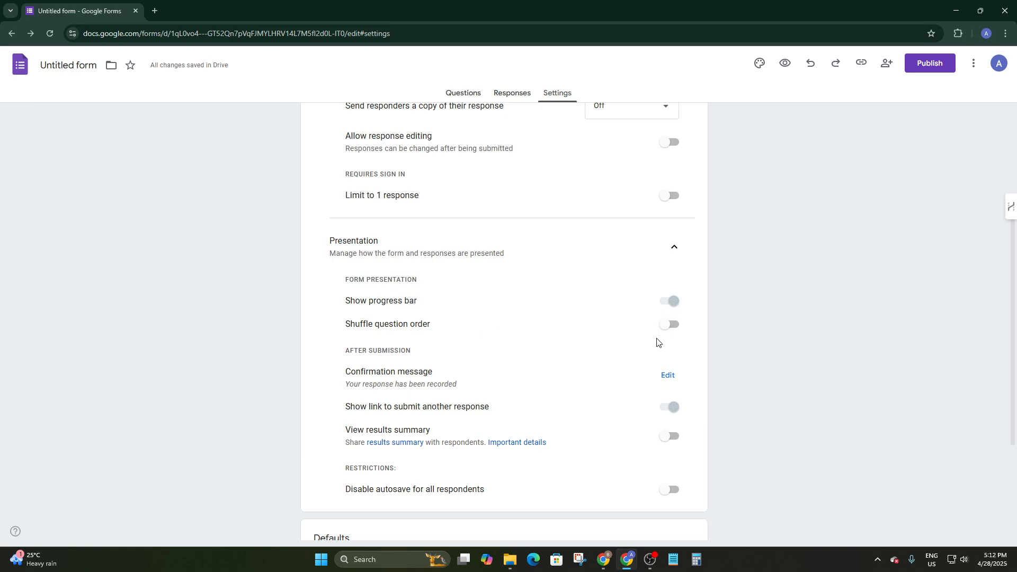
scroll(475, 351, "down", 2)
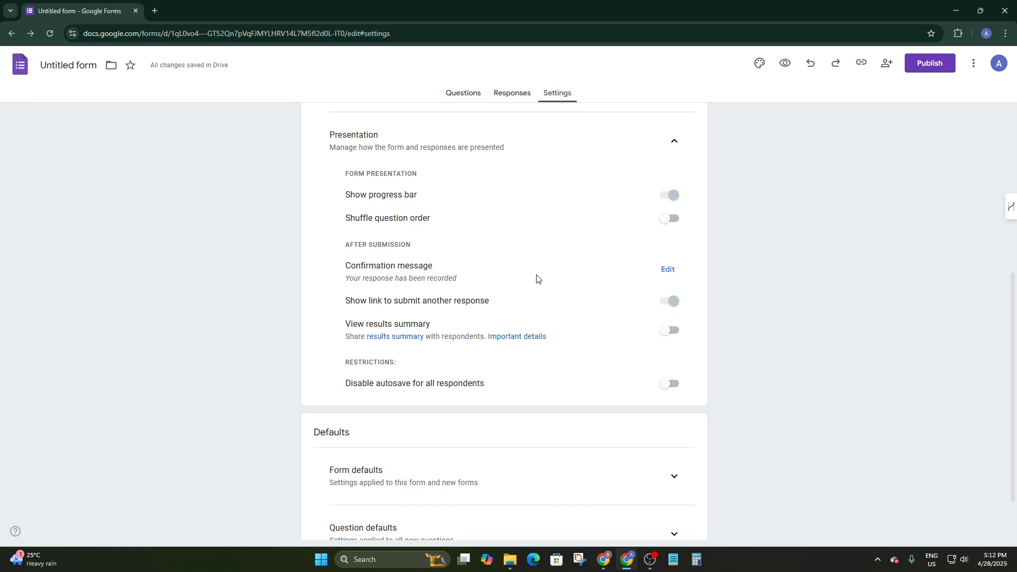
left_click(666, 270)
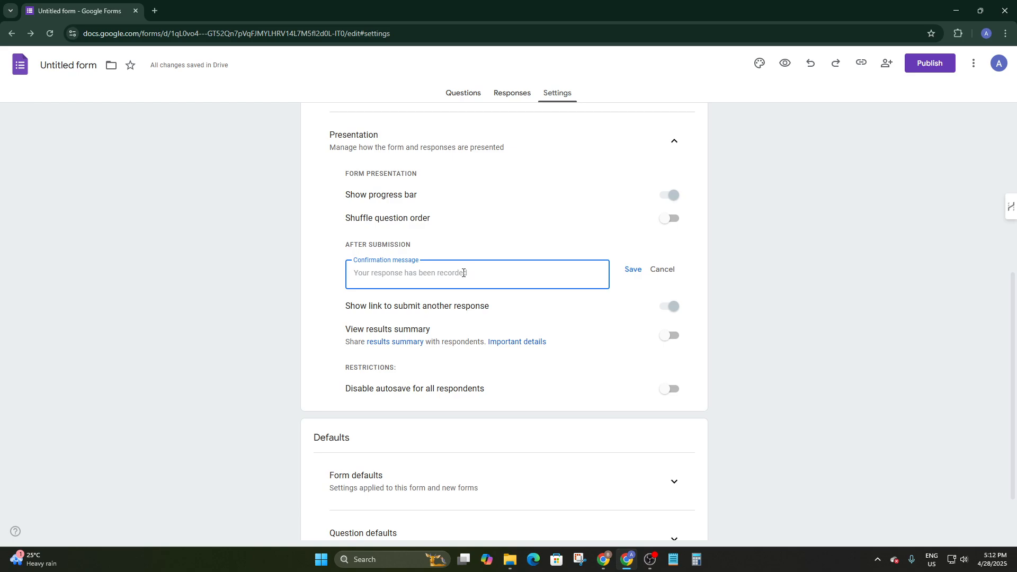
left_click(630, 276)
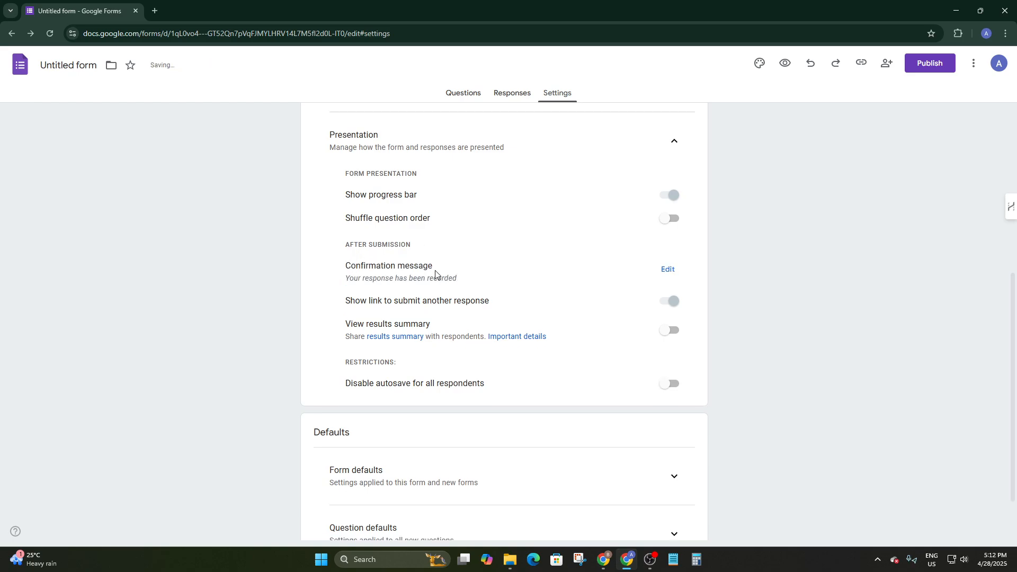
scroll(530, 302, "down", 1)
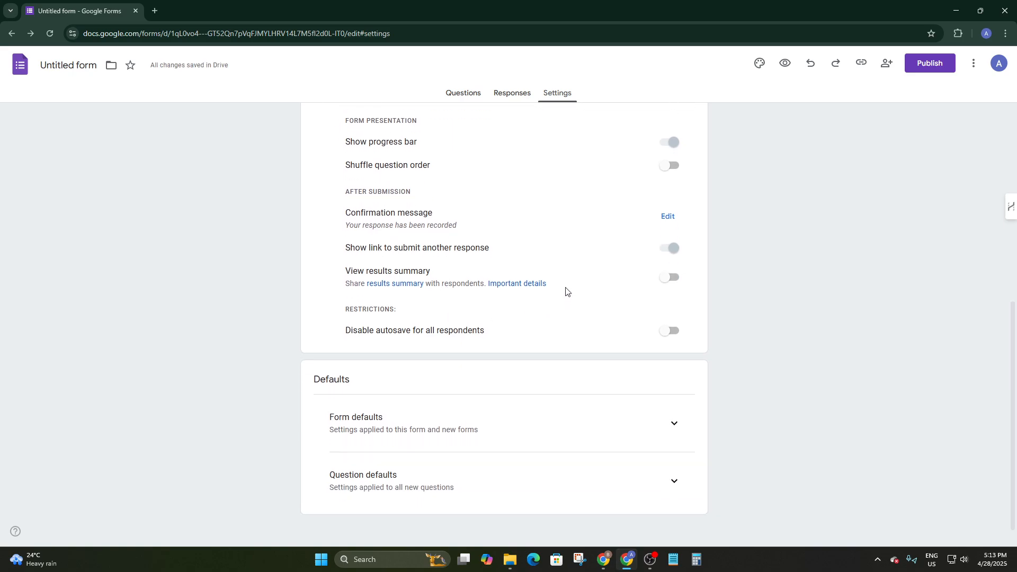
left_click(666, 217)
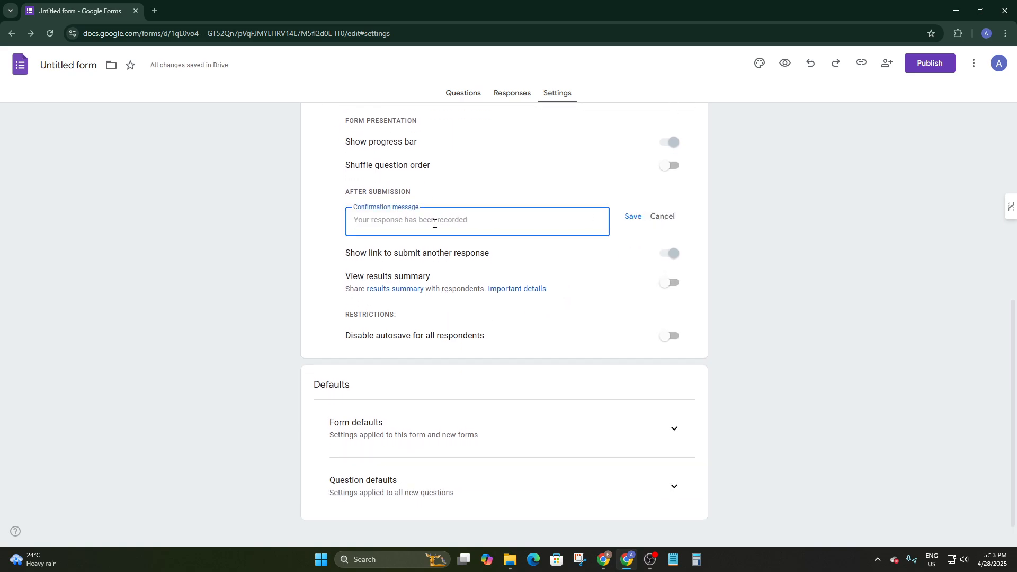
type("Thanks For Your Va")
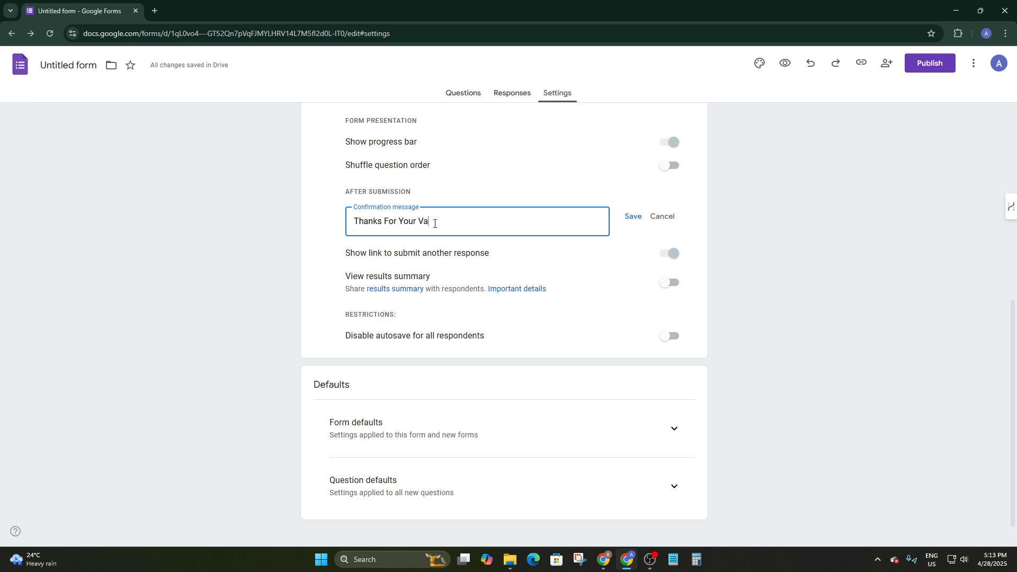
type("luable Openion")
key("BackSpace")
key("BackSpace")
key("BackSpace")
left_click(441, 276)
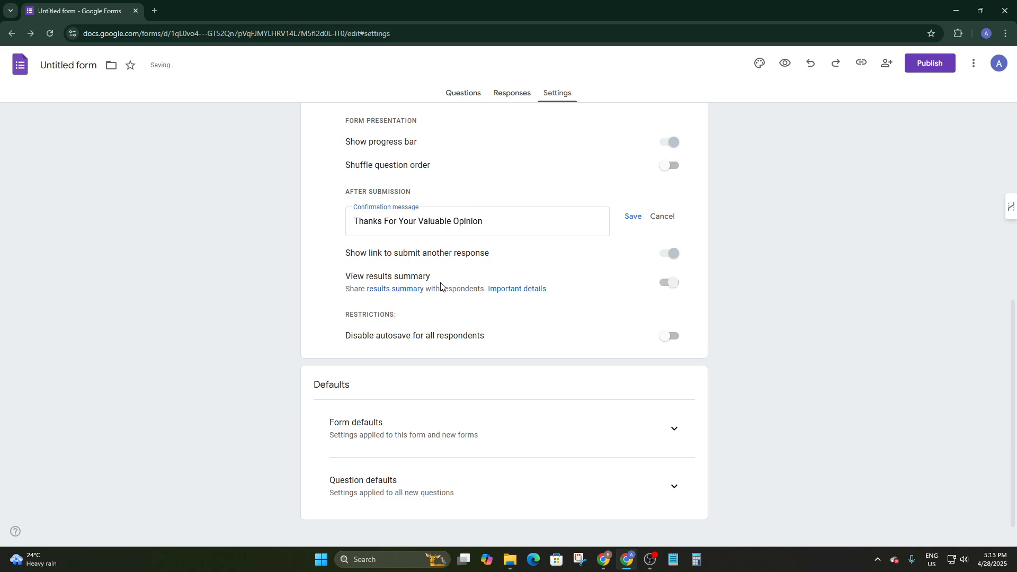
left_click(673, 282)
- Examine the form and question defaults, keeping Collect email addresses by default on Responder input
scroll(486, 376, "down", 1)
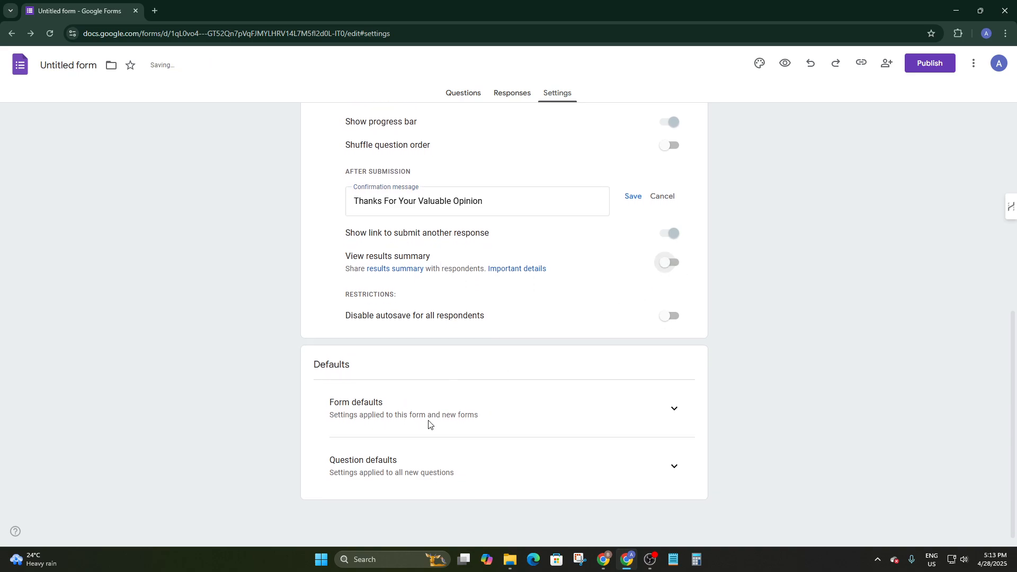
left_click(683, 414)
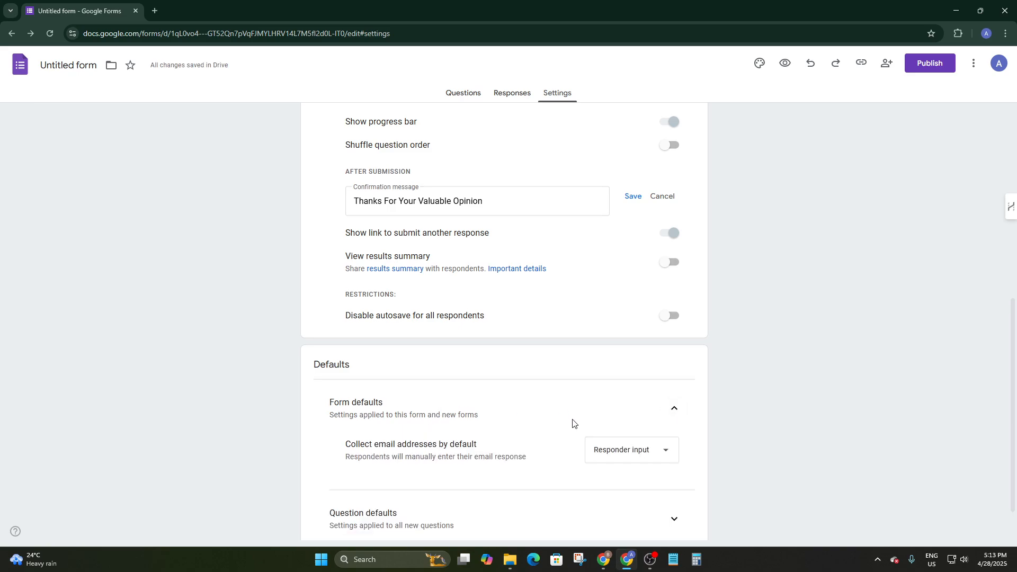
scroll(583, 419, "down", 1)
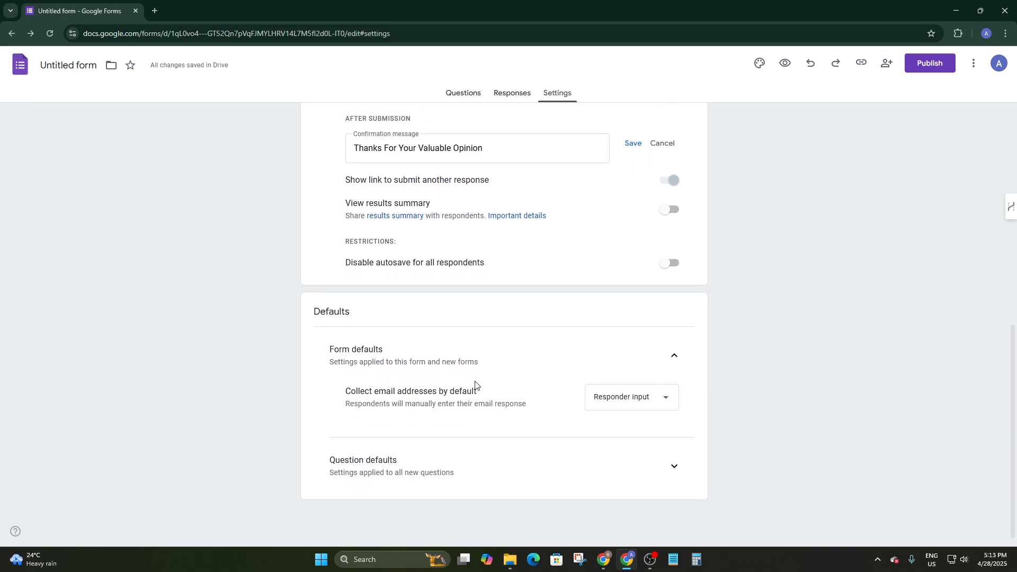
left_click(623, 398)
left_click(622, 398)
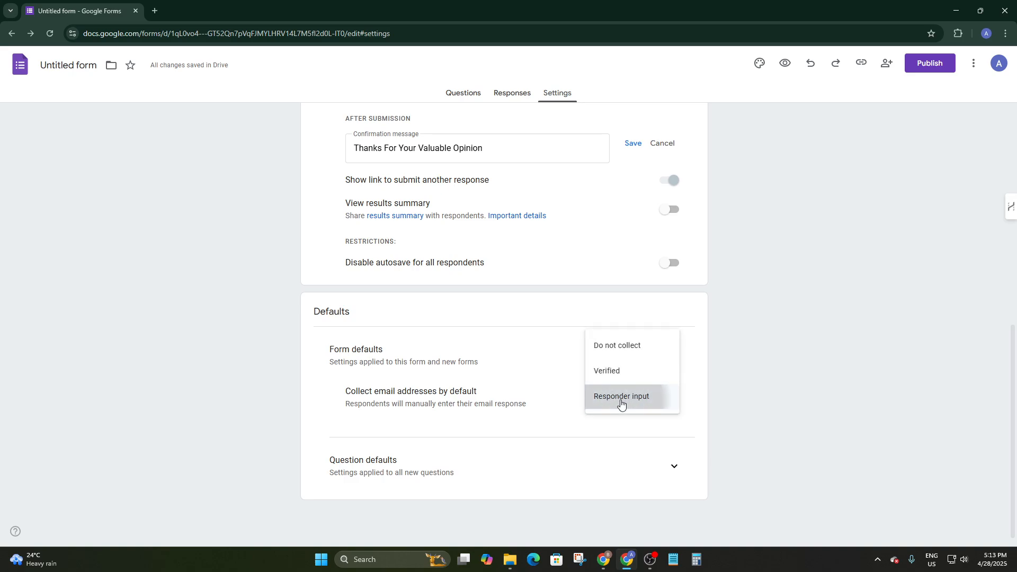
left_click(675, 466)
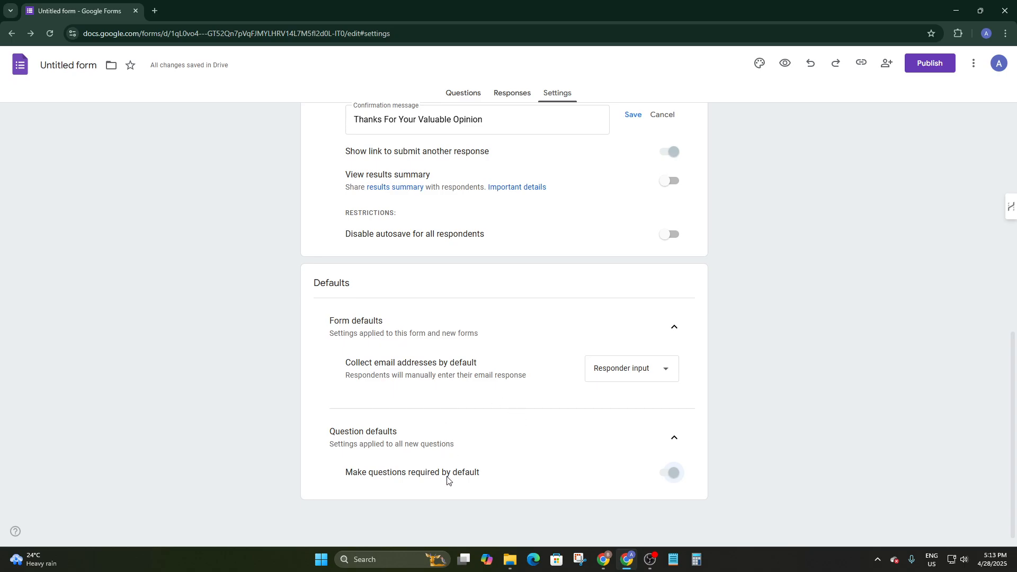
scroll(504, 279, "up", 5)
- Return to the form's questions and title the first question "Which AI you use in your Daily Life"
left_click(462, 95)
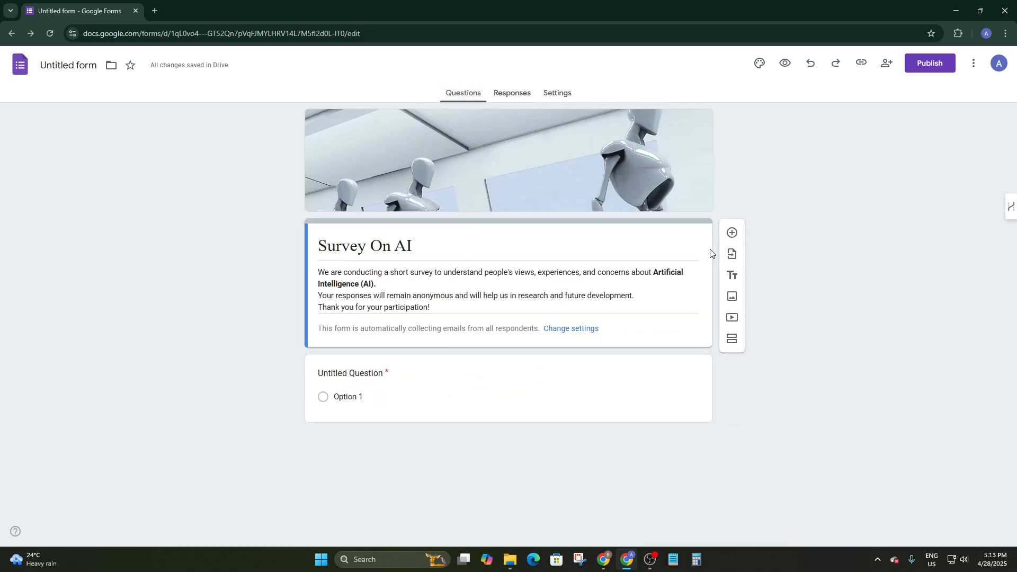
left_click(339, 374)
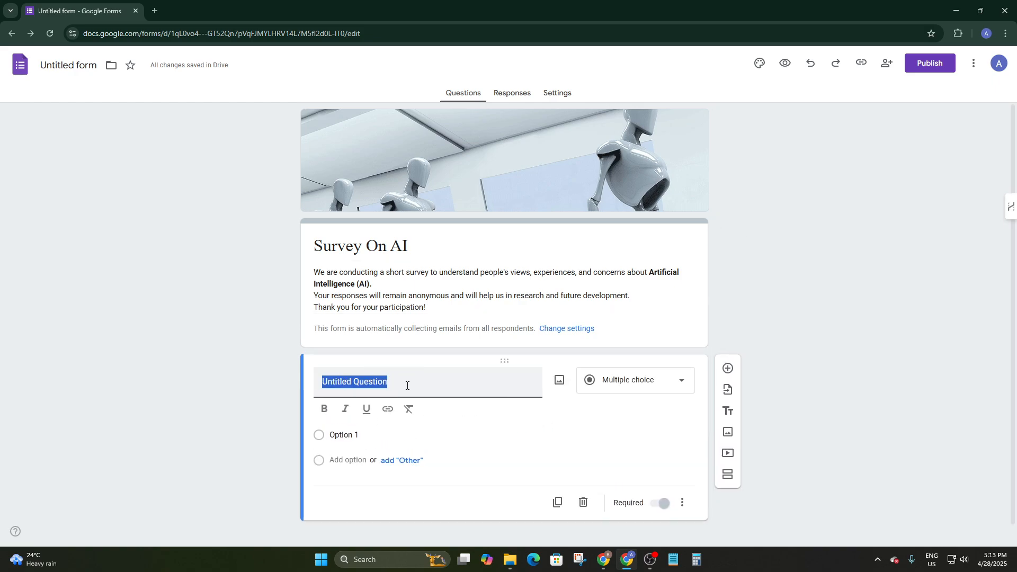
type("Whis")
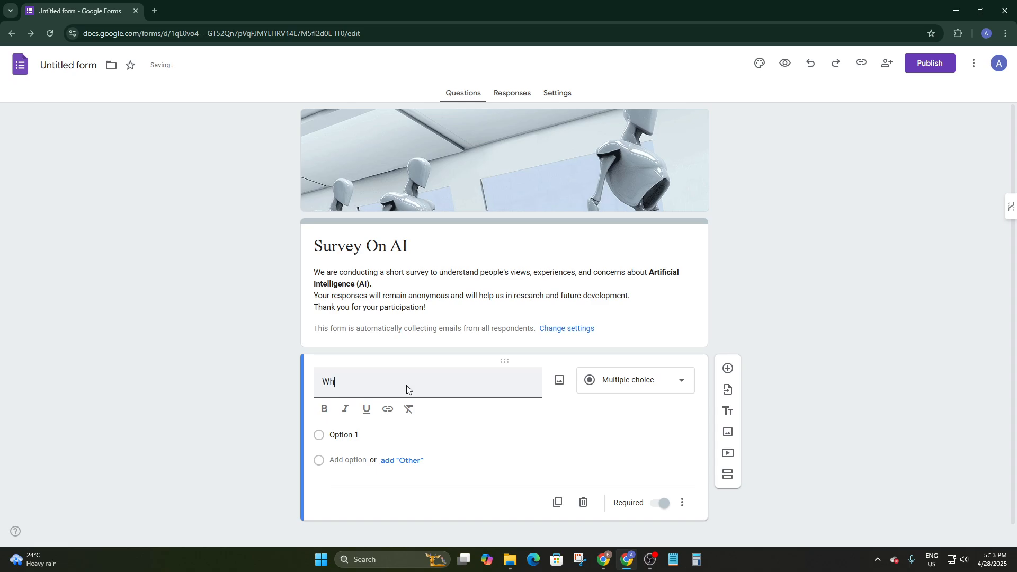
key("BackSpace")
key("BackSpace")
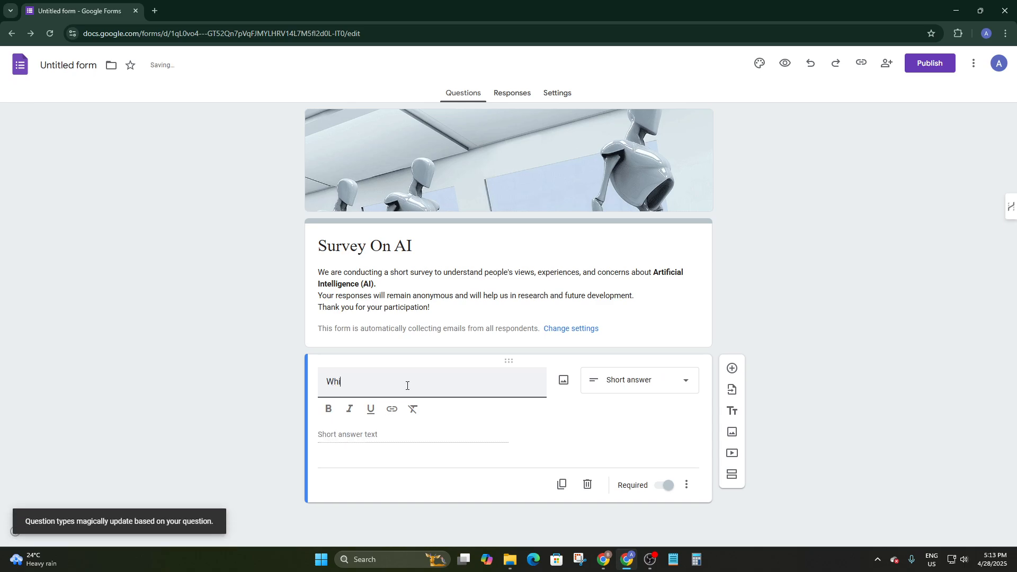
type("ich A")
key("BackSpace")
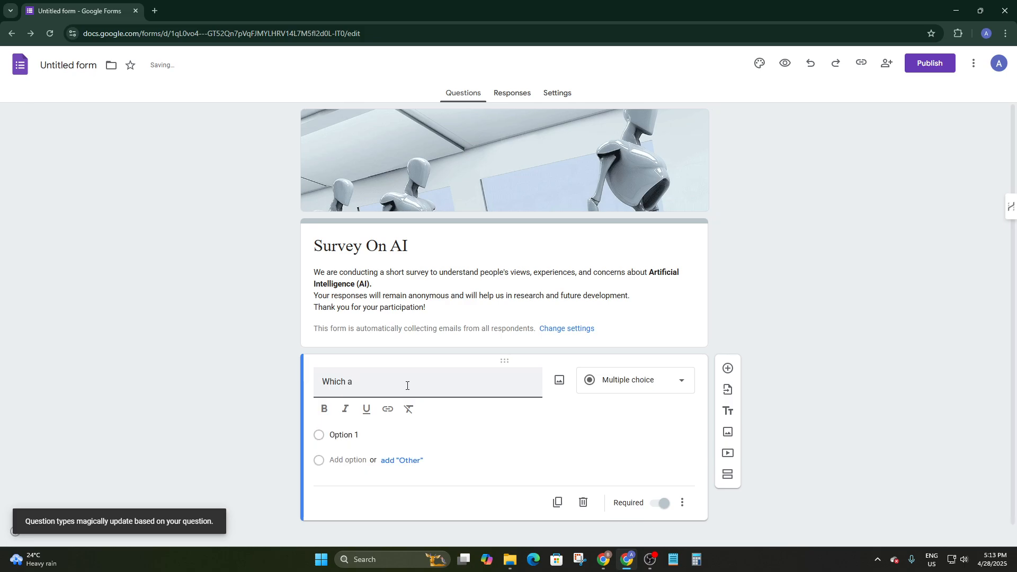
type("AI you Use")
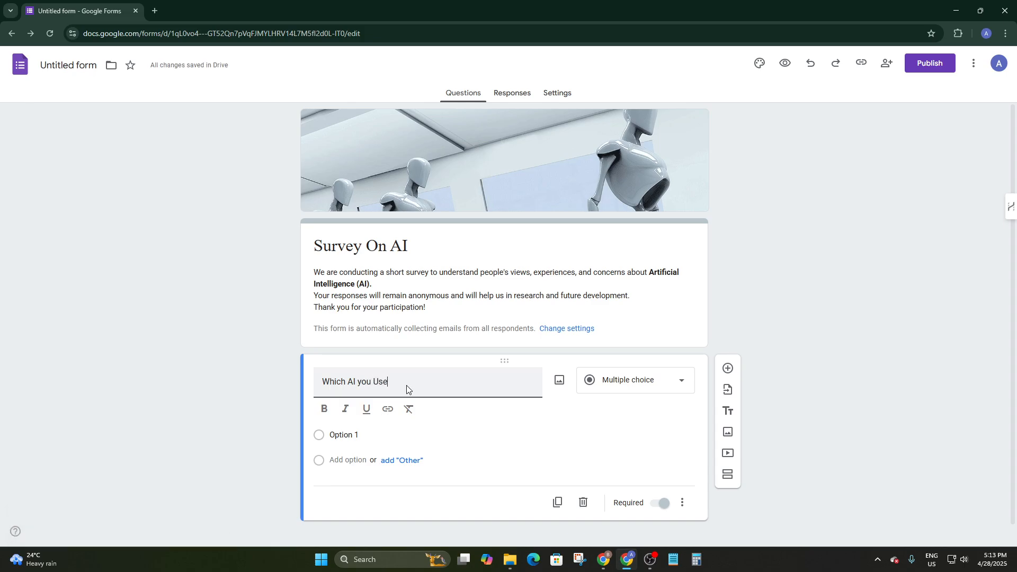
key("BackSpace")
type("n your Daily Life")
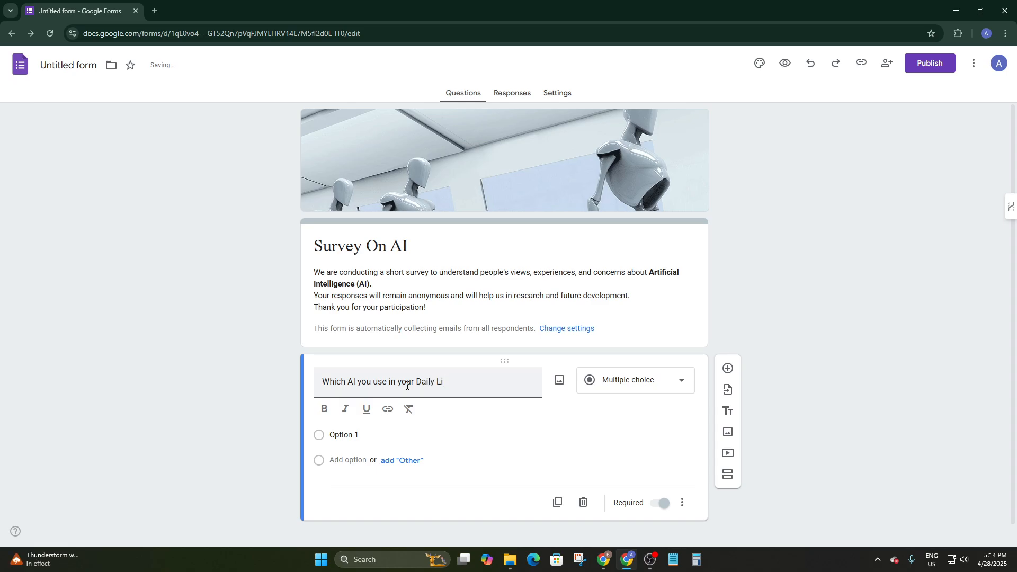
- Give the multiple choice question the answer options ChatGPT, Leonardo and Deepseek
left_click(357, 433)
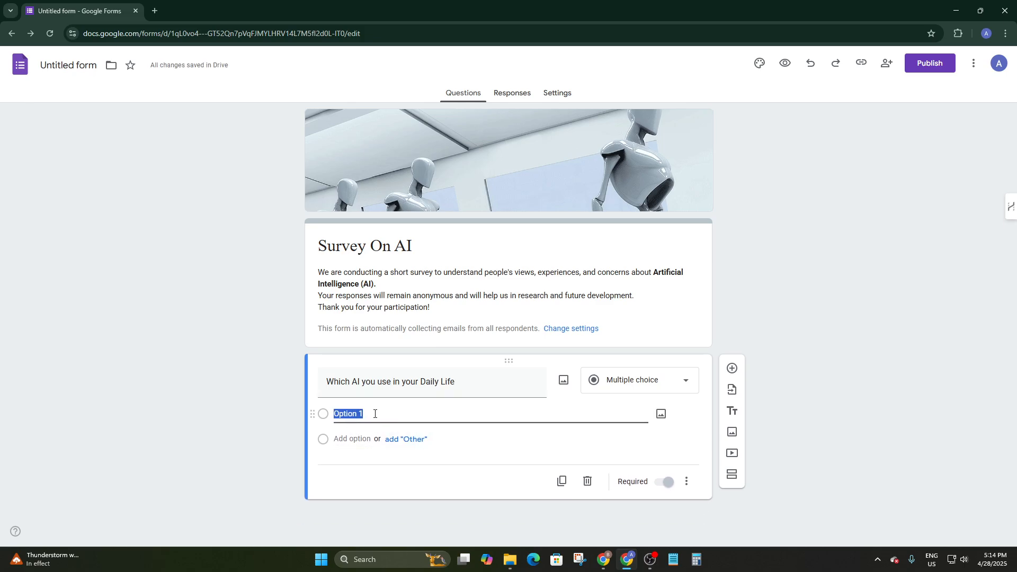
type("ChatGPT")
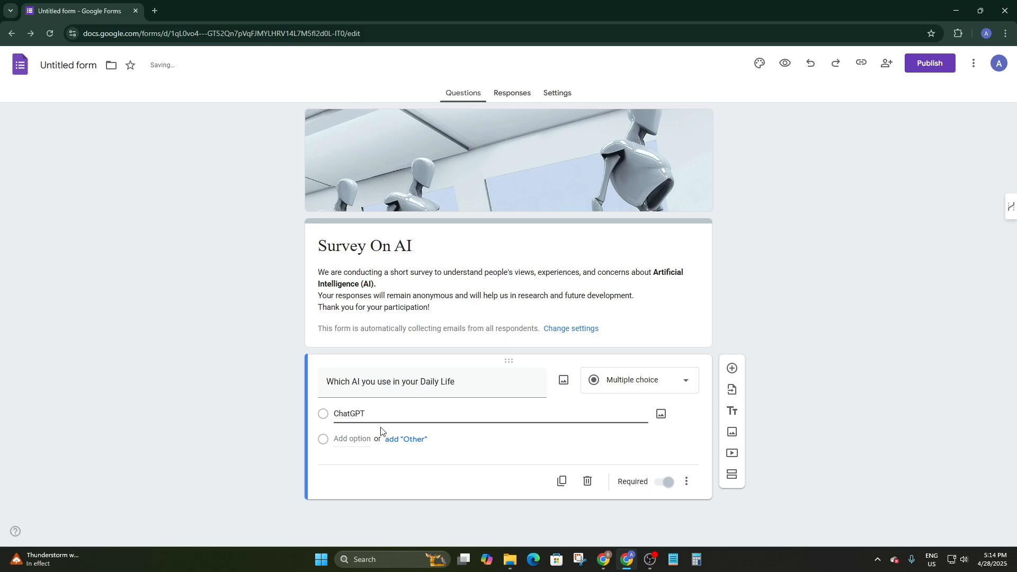
left_click(321, 443)
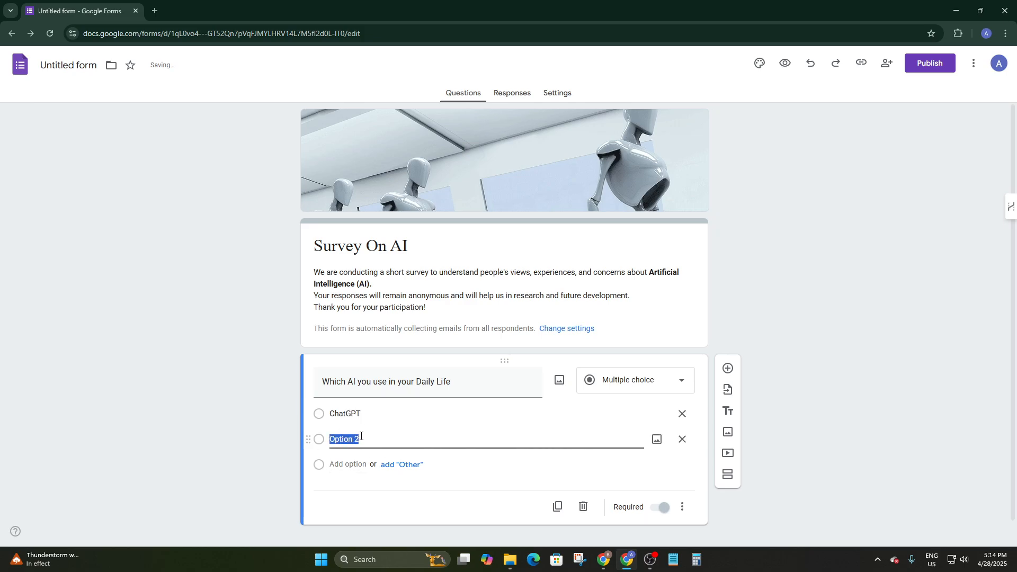
type("Leonardo")
left_click(319, 465)
type("Deepseek")
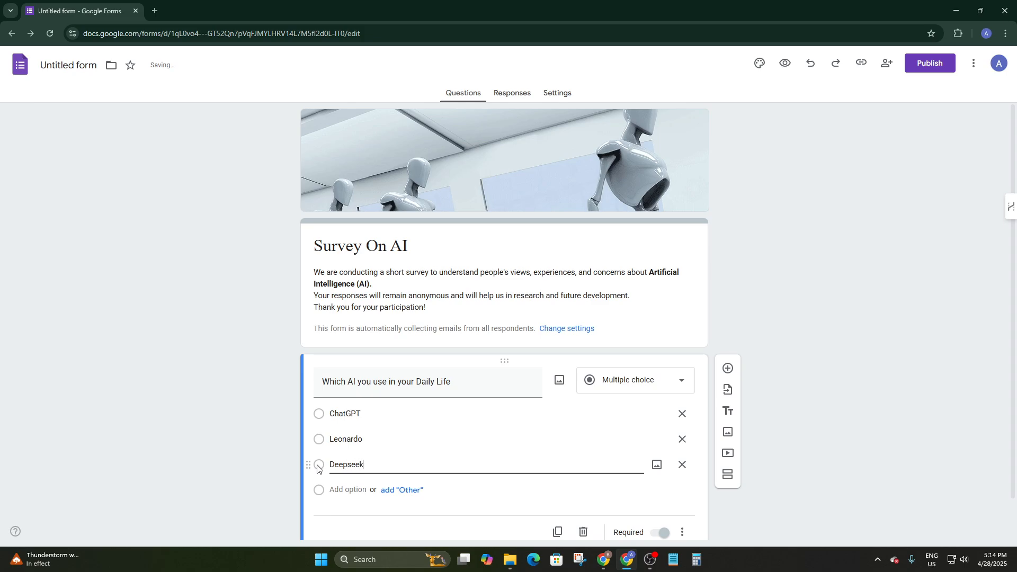
- Add Kling as the fourth answer option of the question about AI used in daily life
left_click(315, 489)
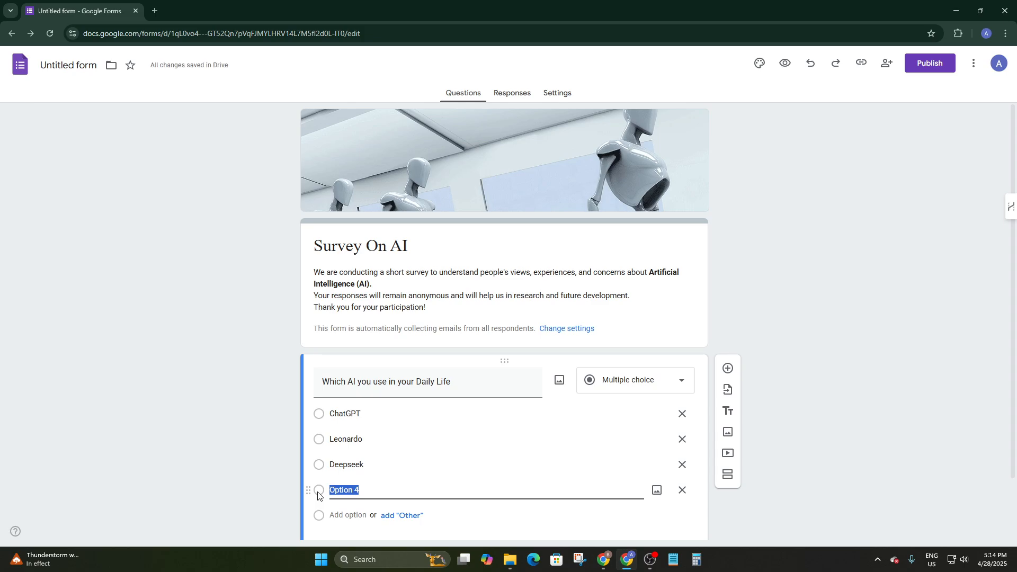
type("Kling")
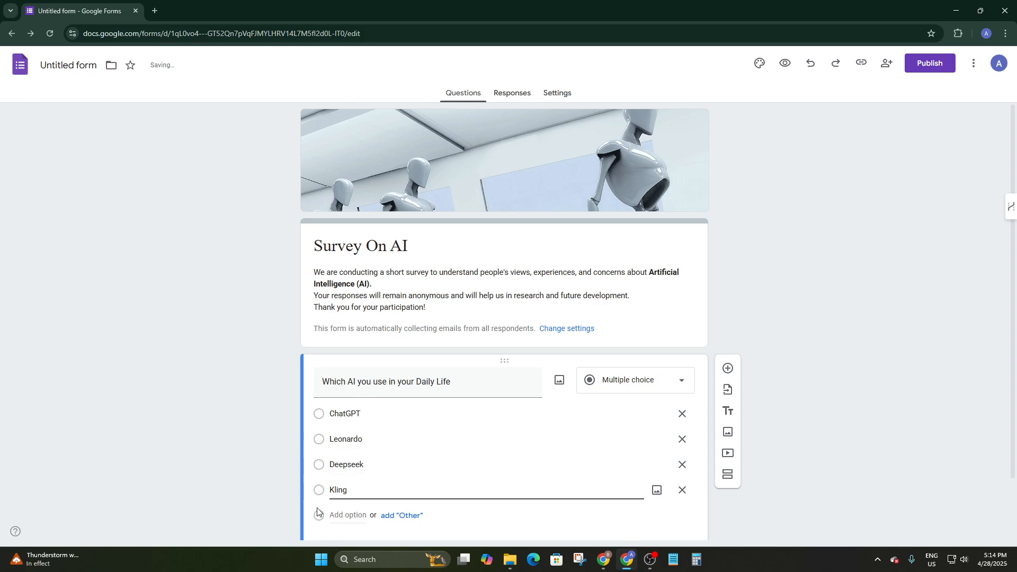
scroll(602, 323, "down", 2)
left_click(651, 315)
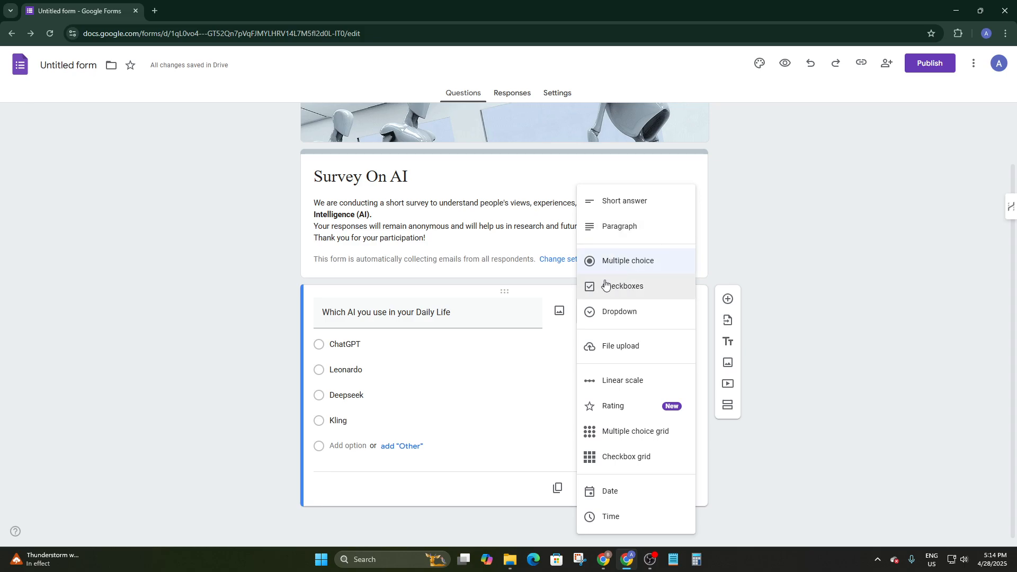
left_click(736, 262)
left_click(321, 346)
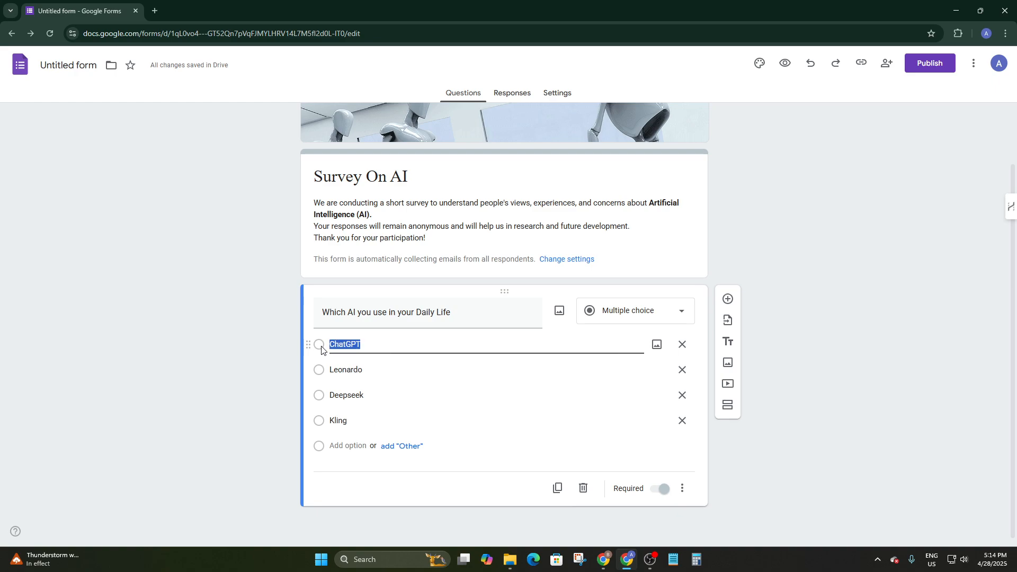
left_click(281, 344)
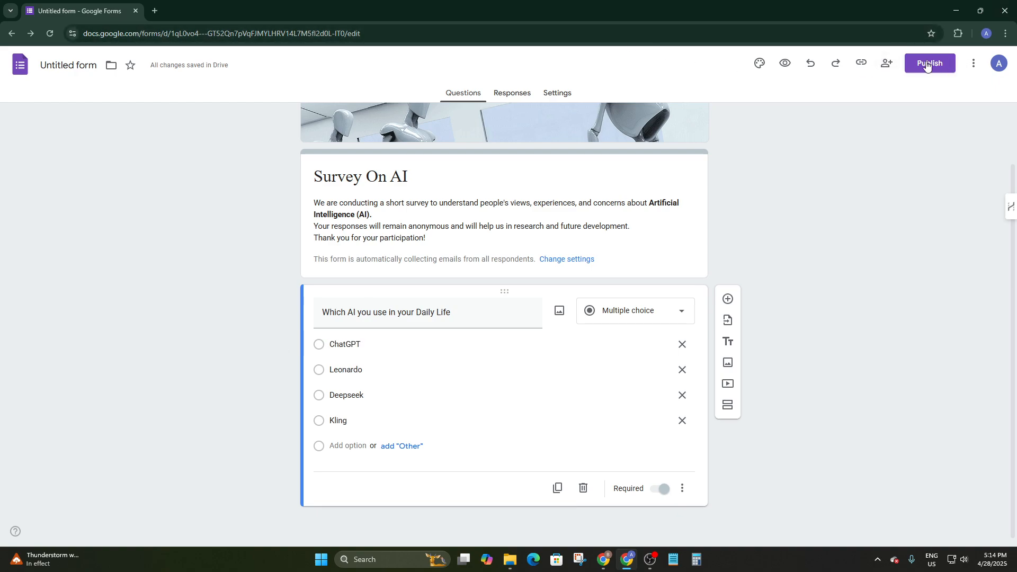
- Preview the form and try selecting different answers of the multiple choice question, ending on Leonardo
left_click(785, 63)
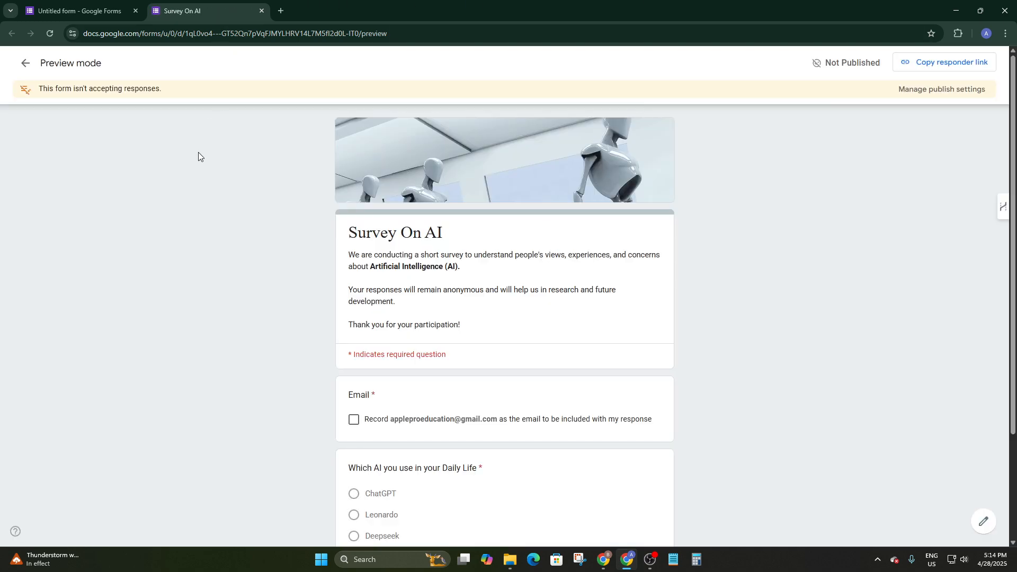
scroll(368, 305, "down", 2)
left_click(354, 388)
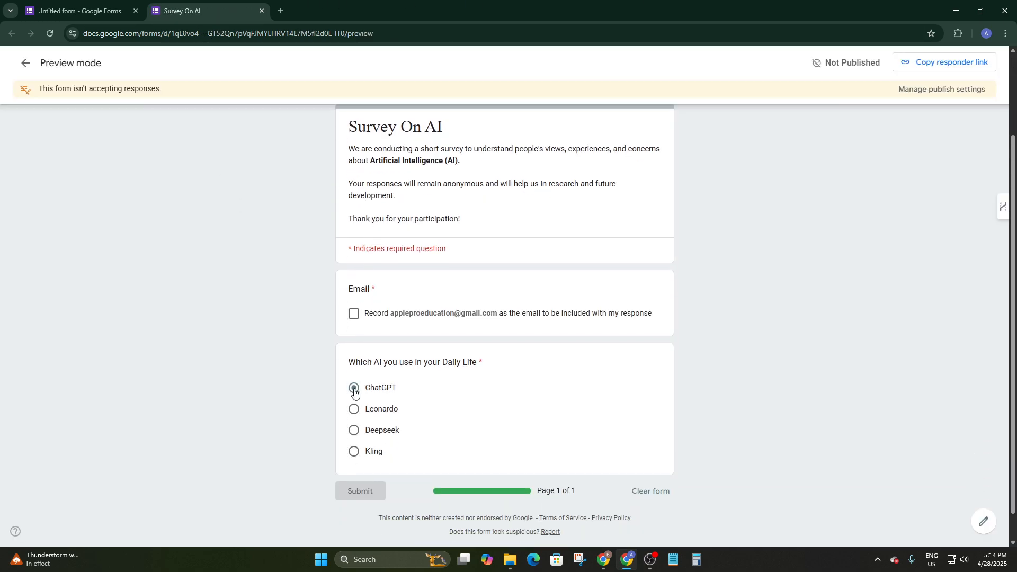
left_click(354, 408)
left_click(354, 430)
left_click(353, 409)
left_click(352, 388)
left_click(352, 409)
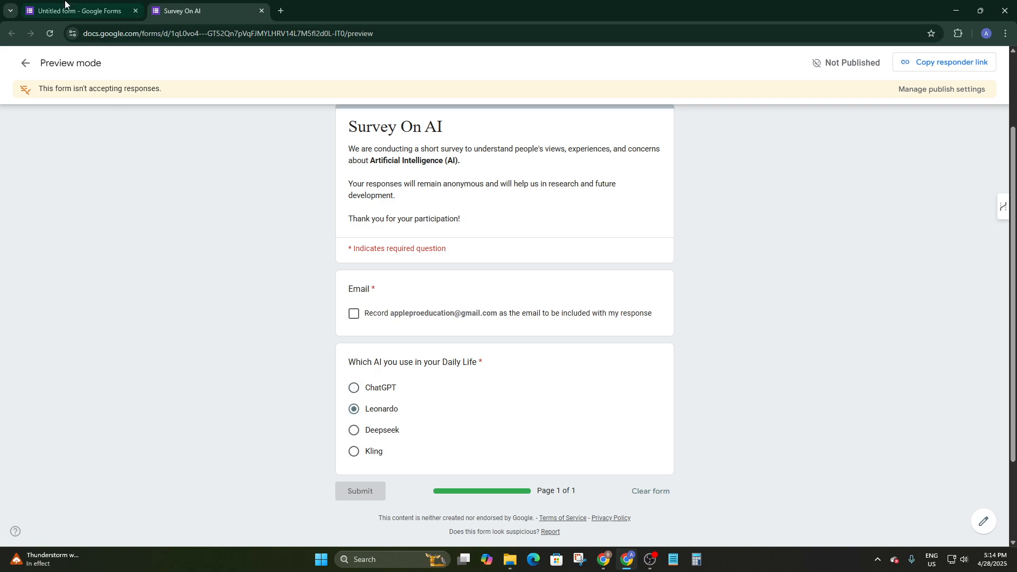
scroll(281, 286, "up", 3)
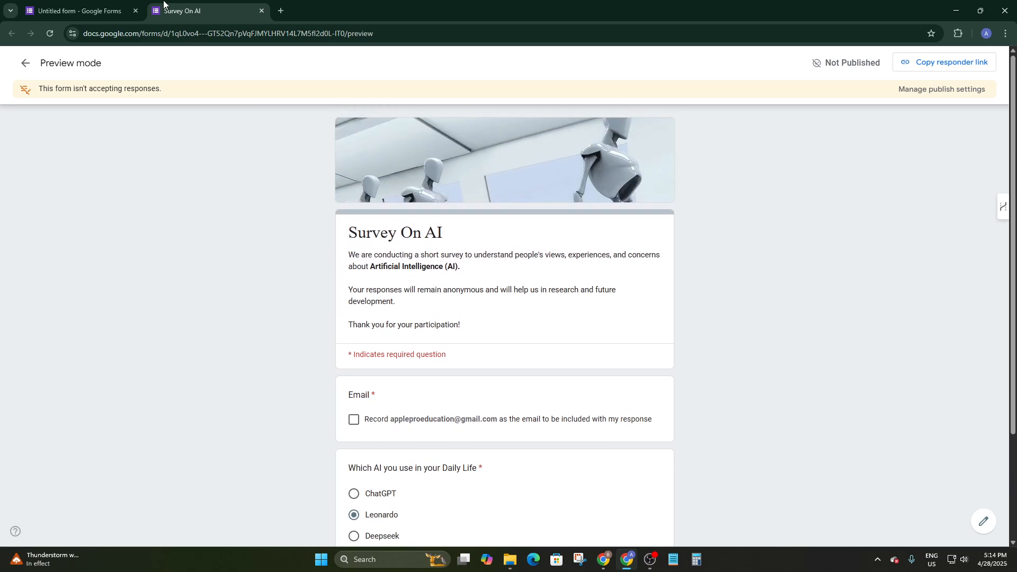
left_click(80, 10)
left_click(189, 10)
- Return to the form editor and change the question type from multiple choice to Checkboxes
left_click(33, 5)
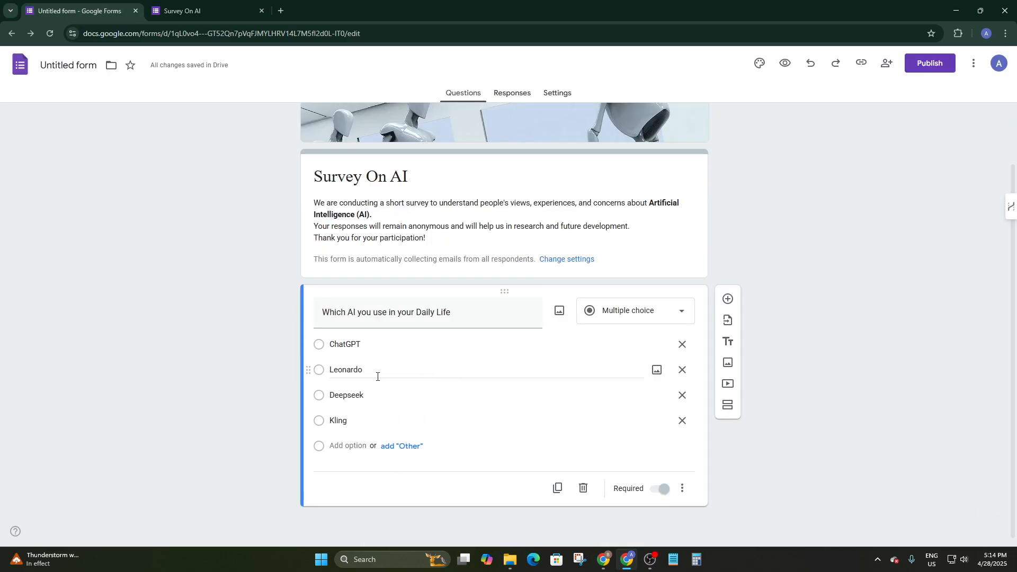
left_click(614, 311)
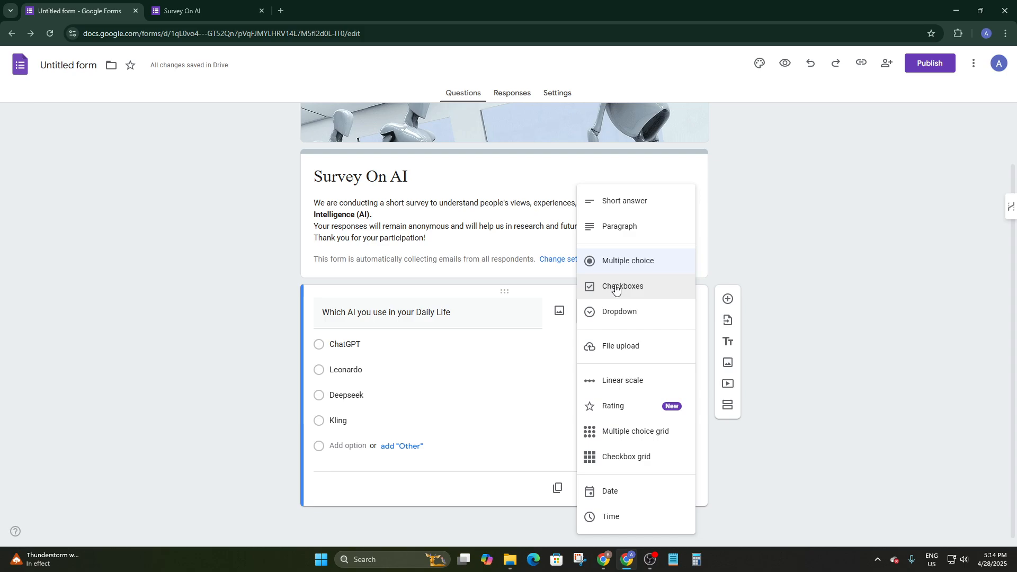
left_click(619, 288)
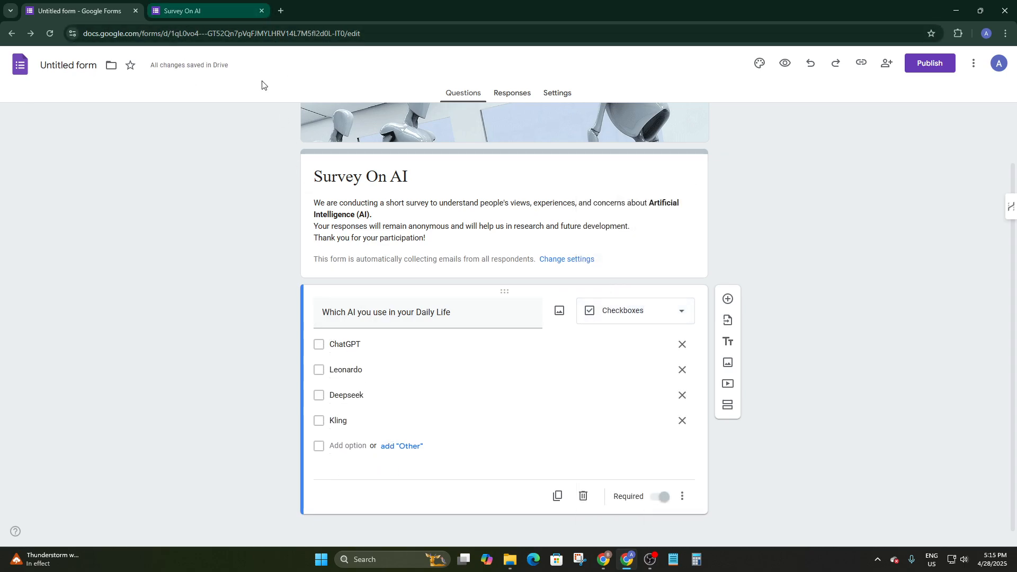
- Reload the form preview and tick ChatGPT, Leonardo and Deepseek as answers to test multiple selection
left_click(193, 11)
scroll(394, 381, "down", 3)
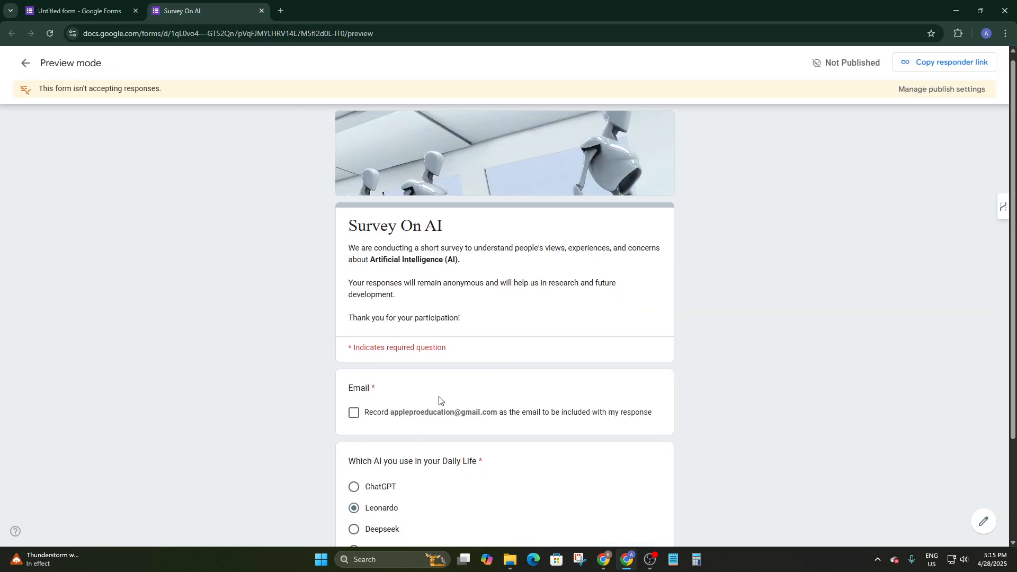
left_click(47, 33)
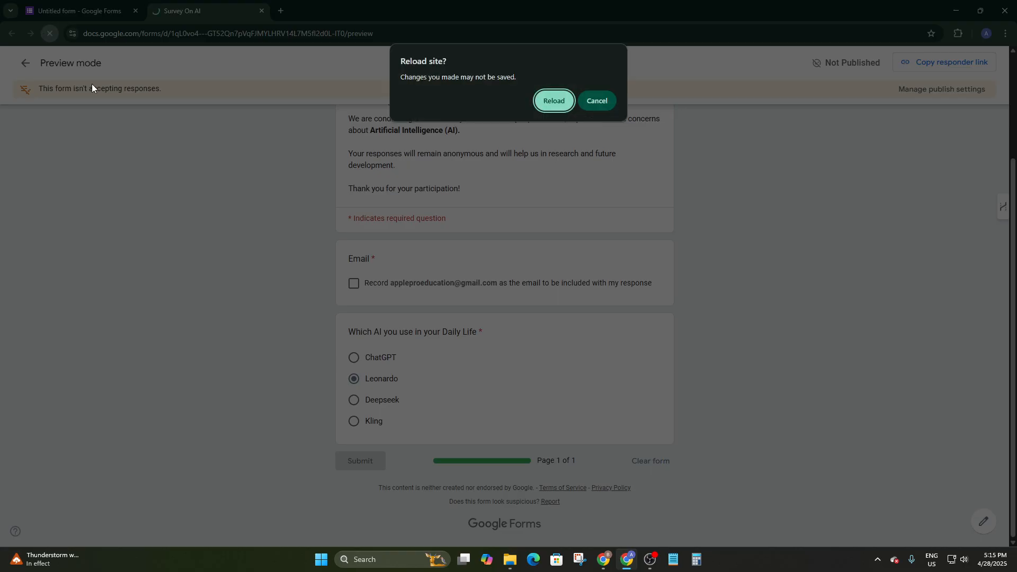
left_click(554, 101)
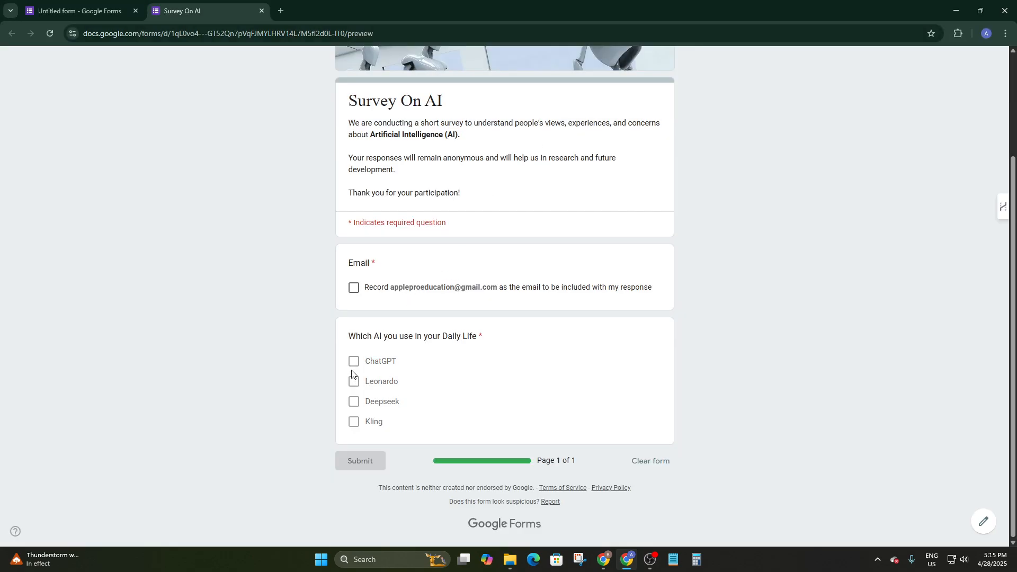
left_click(354, 362)
left_click(353, 381)
left_click(353, 401)
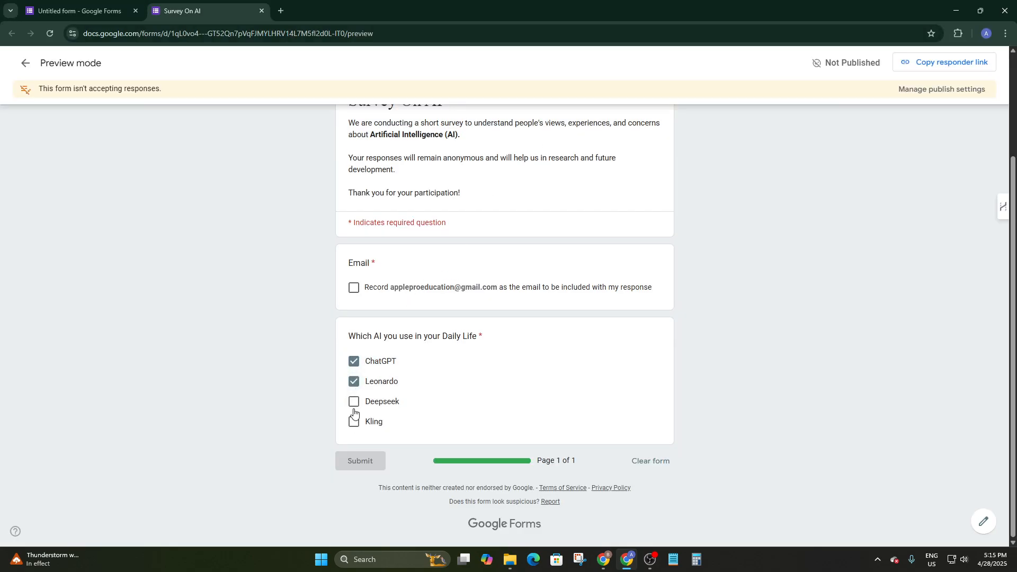
- Return to the form editor and change the question type to Short answer
left_click(79, 10)
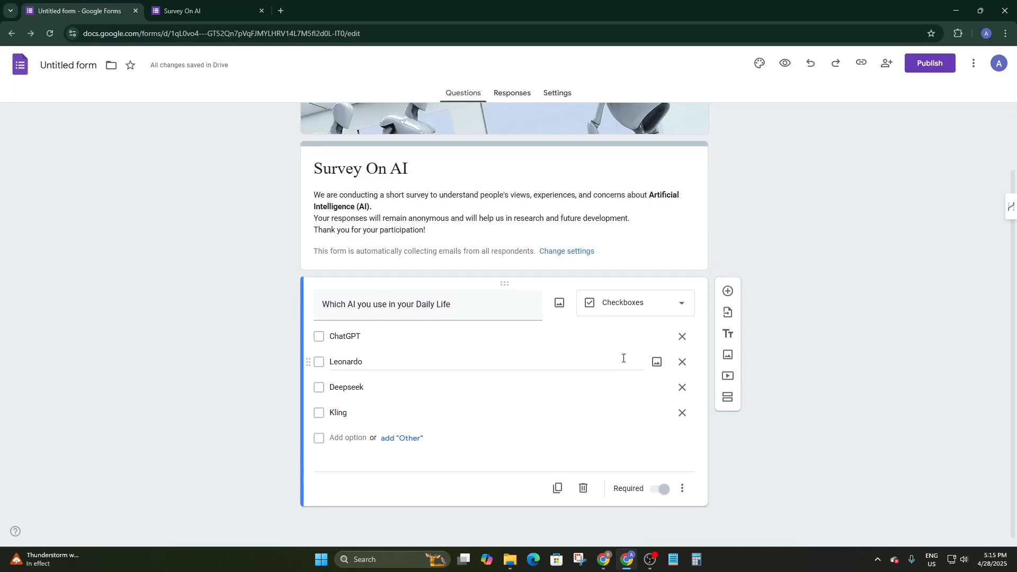
left_click(612, 312)
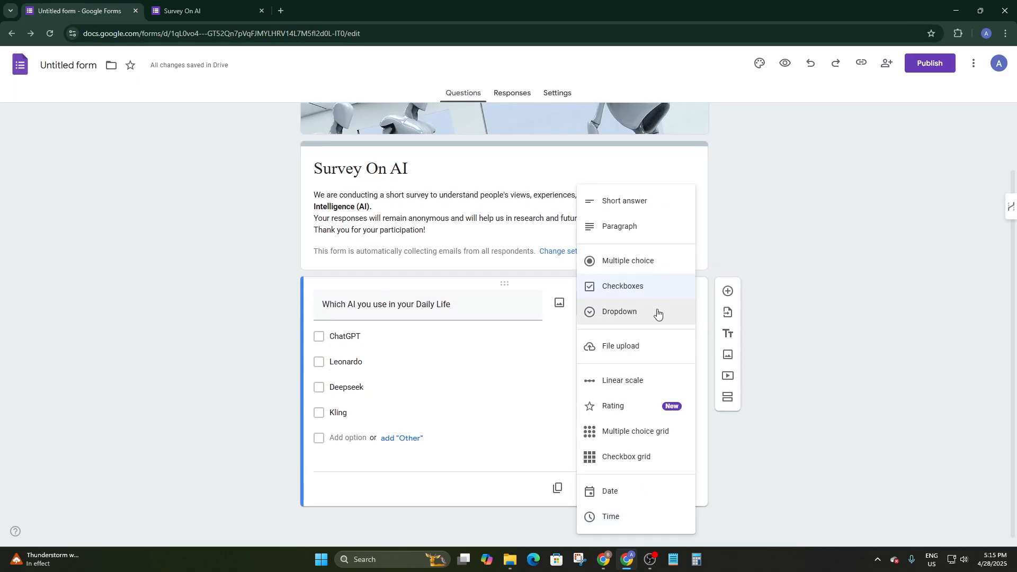
left_click(617, 202)
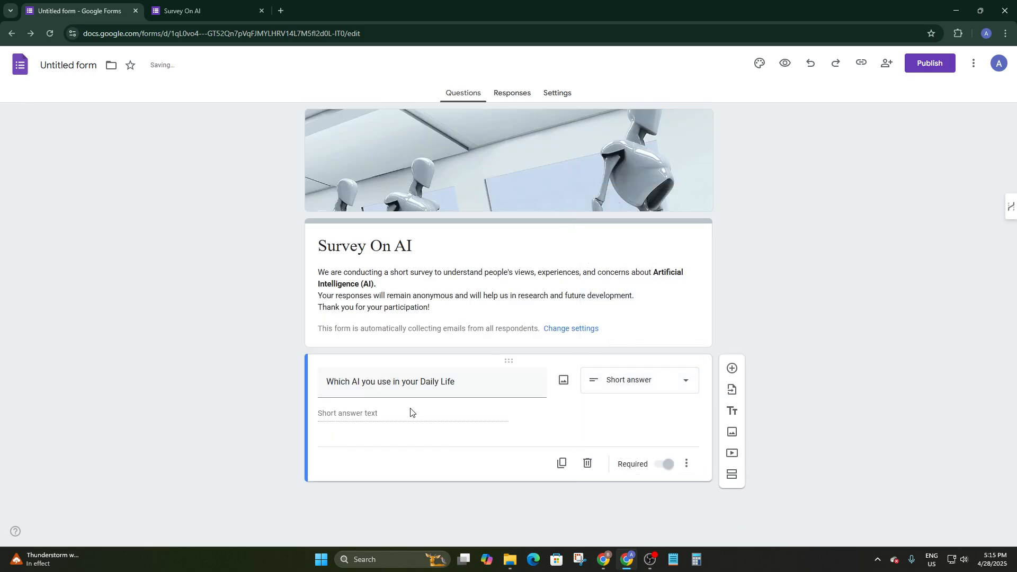
- Reload the form preview and enter "qwegf7wyegufhvbueghrfgvbu" as a test response to the short answer question
left_click(172, 4)
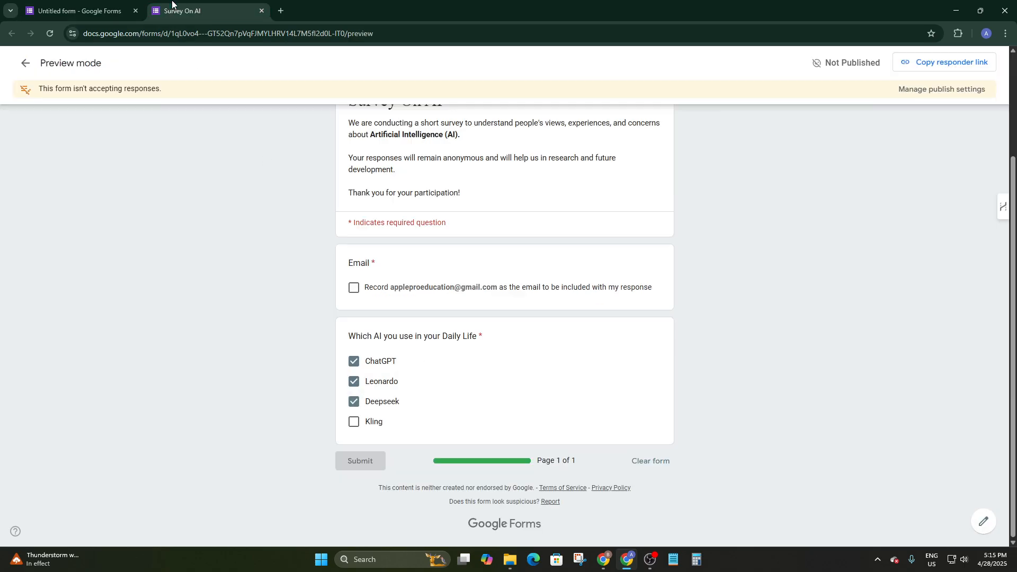
left_click(49, 33)
left_click(549, 106)
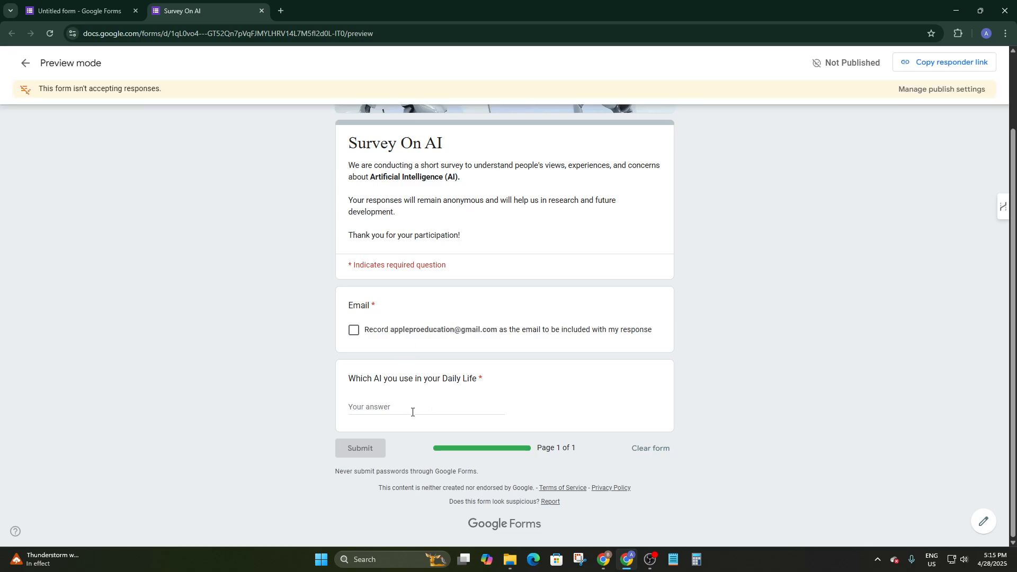
left_click(395, 406)
type("qwegf7wyegufhvbueghrfgvbu")
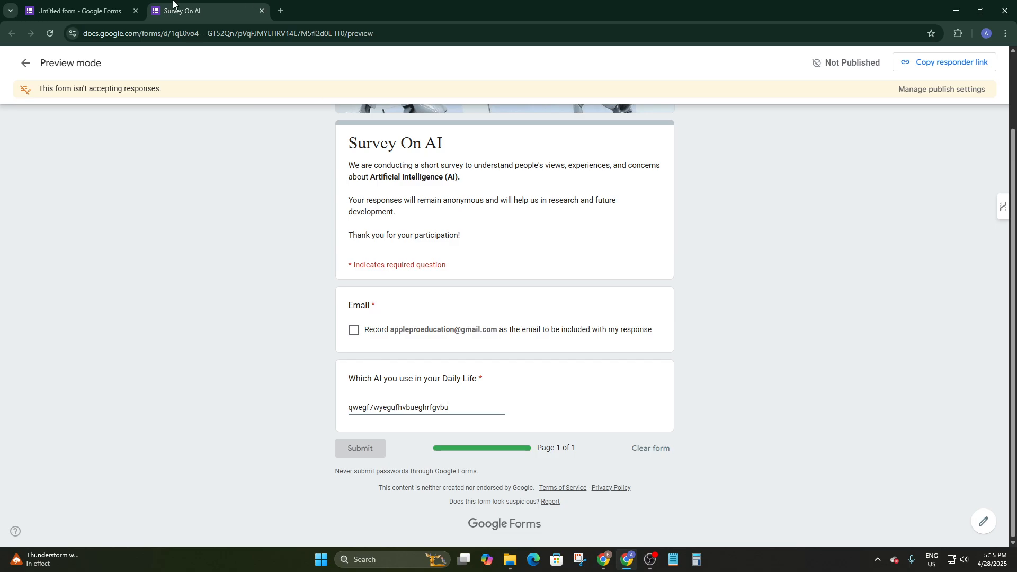
- Return to the form editor and make the question a Linear scale ranging from 1 to 8
left_click(55, 7)
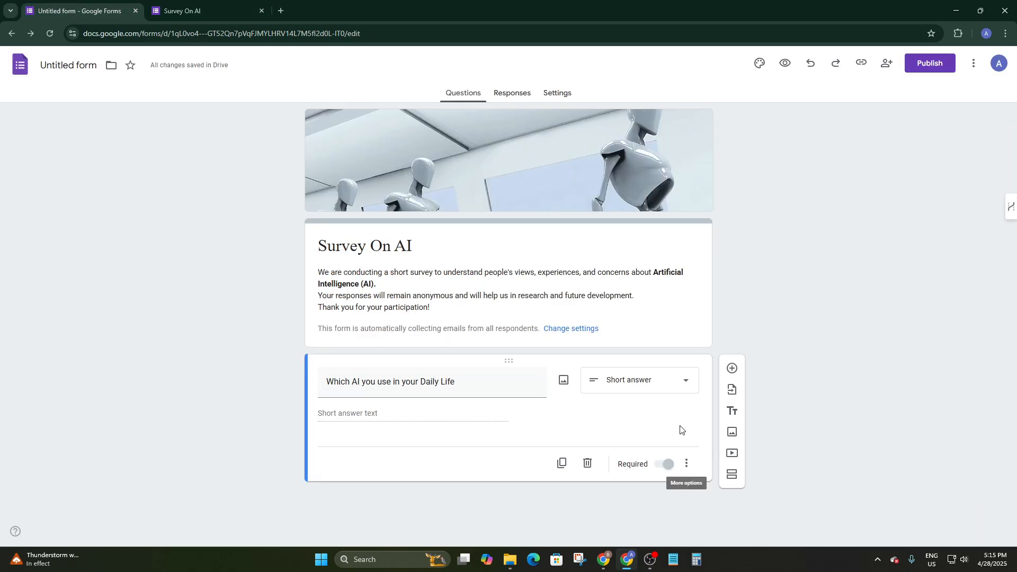
left_click(660, 392)
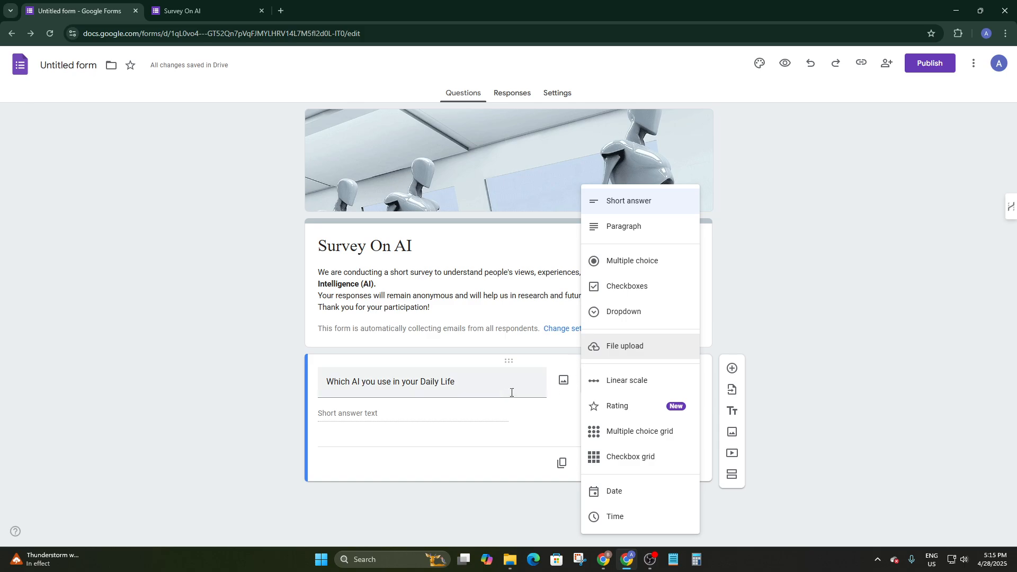
left_click(616, 389)
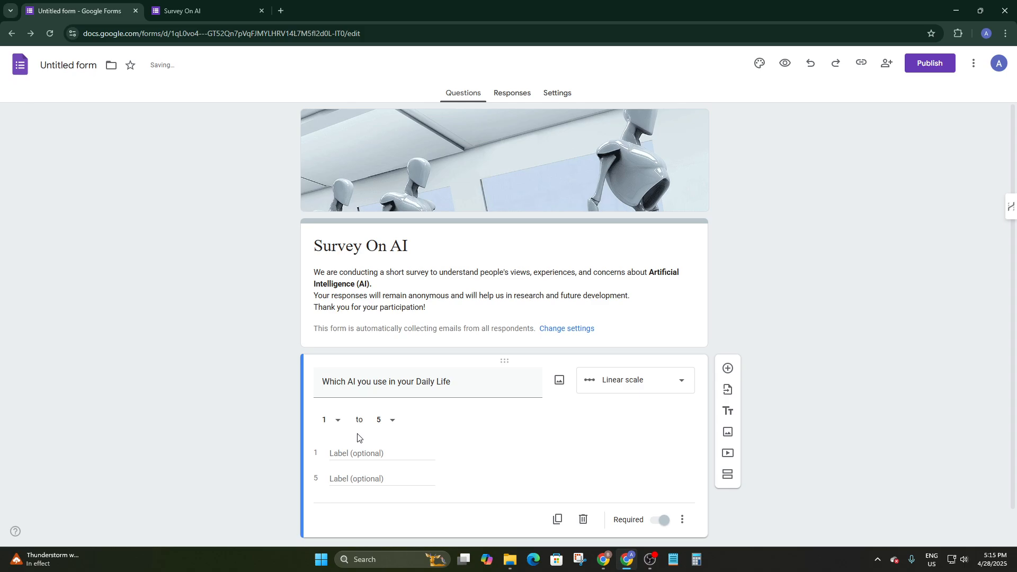
left_click(643, 382)
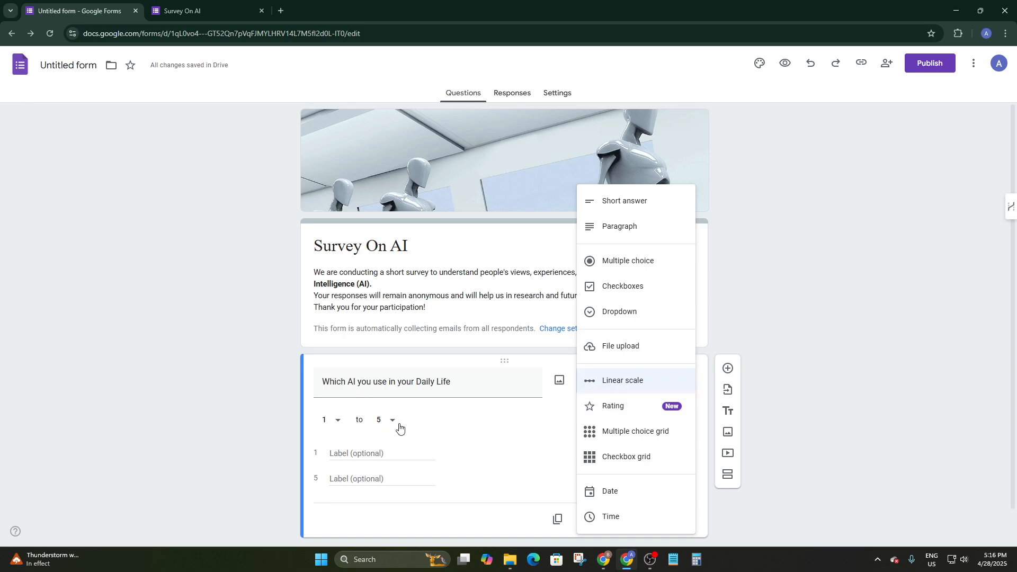
left_click(377, 424)
left_click(382, 429)
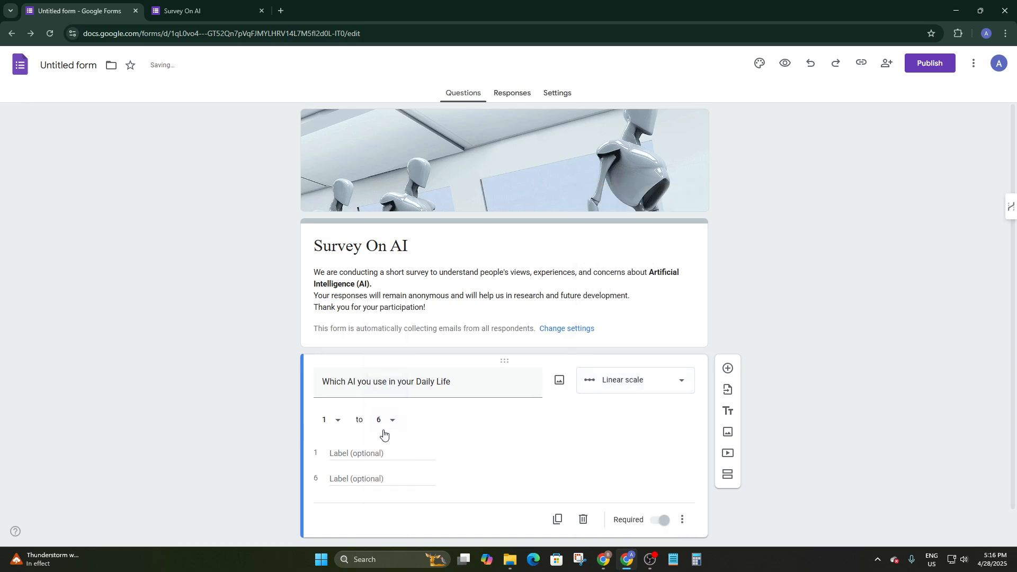
left_click(369, 471)
left_click(385, 420)
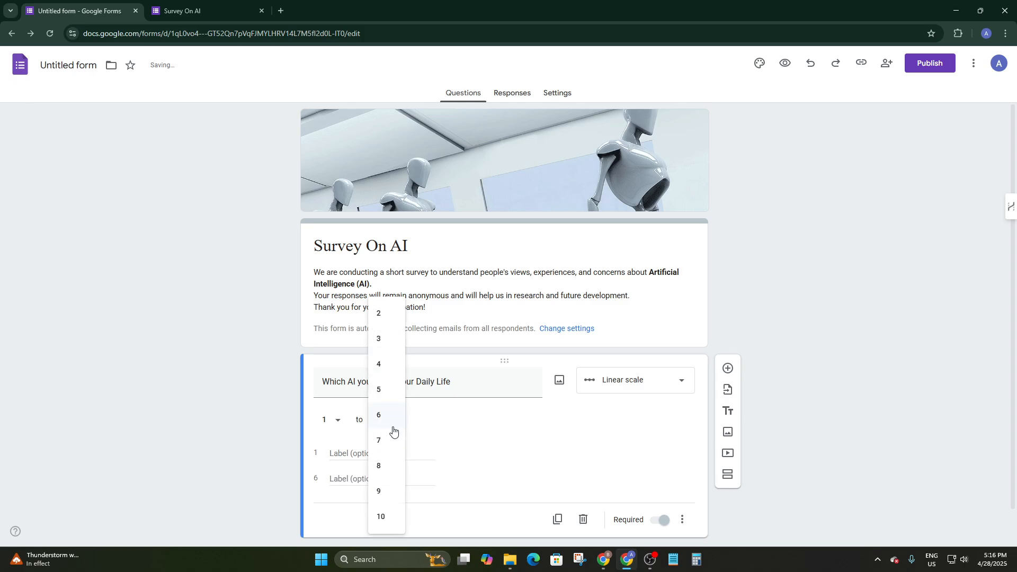
left_click(381, 474)
- Change the question type to Rating and try star ratings from 6 to 8 in the reloaded preview
left_click(646, 392)
left_click(611, 413)
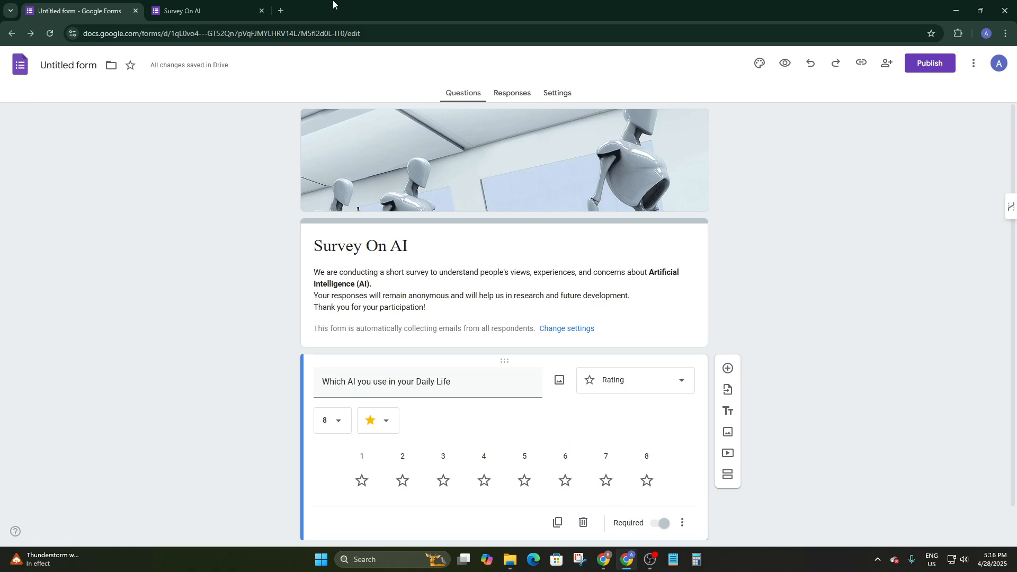
left_click(201, 11)
left_click(46, 27)
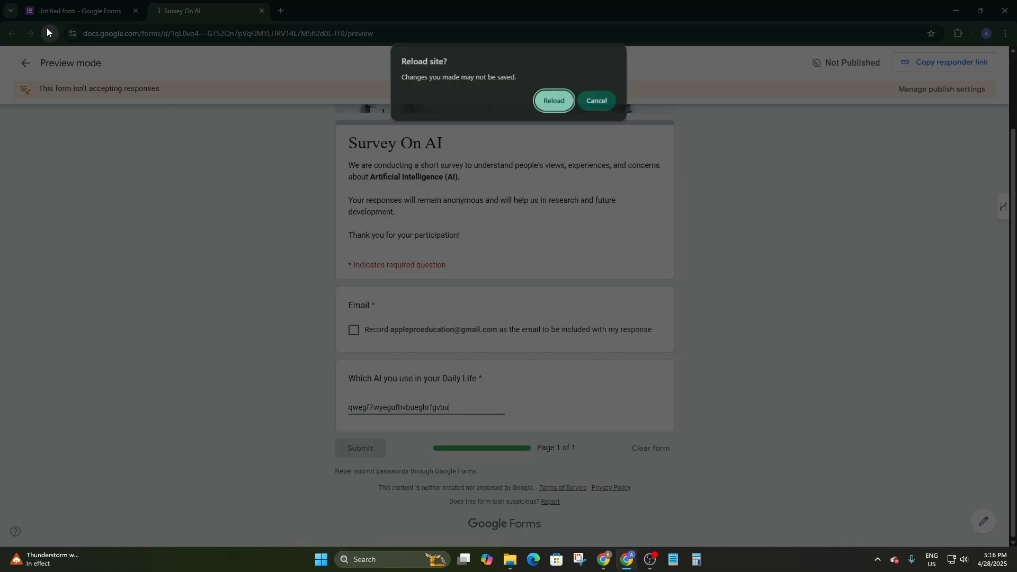
left_click(549, 101)
scroll(512, 257, "down", 1)
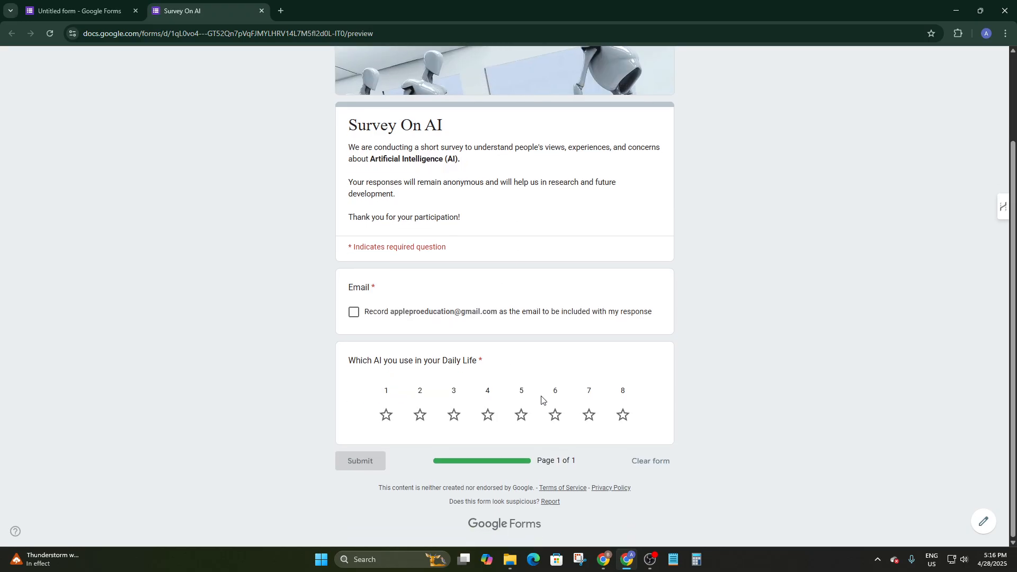
left_click(557, 415)
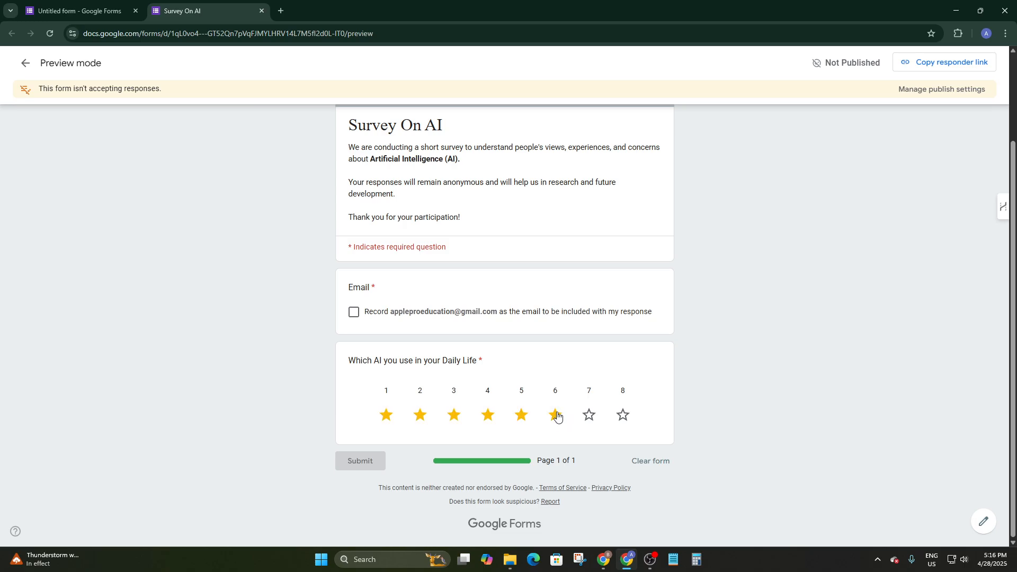
left_click(590, 415)
left_click(628, 423)
- Return to the form editor and set the question's rating scale to 10 levels
left_click(87, 12)
left_click(332, 422)
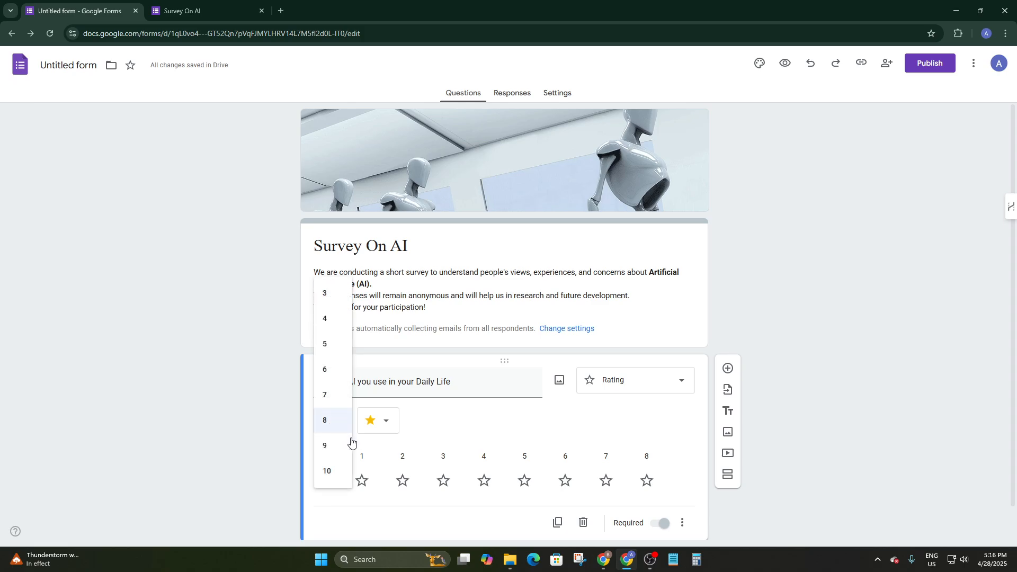
left_click(339, 470)
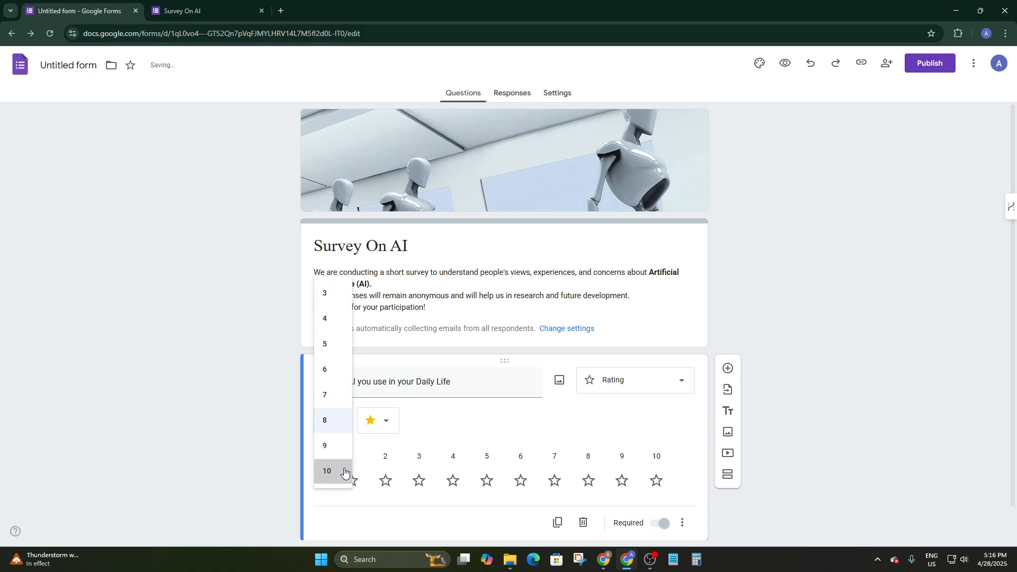
- Try the Multiple choice grid type for the AI question and check its row and column labels
left_click(649, 383)
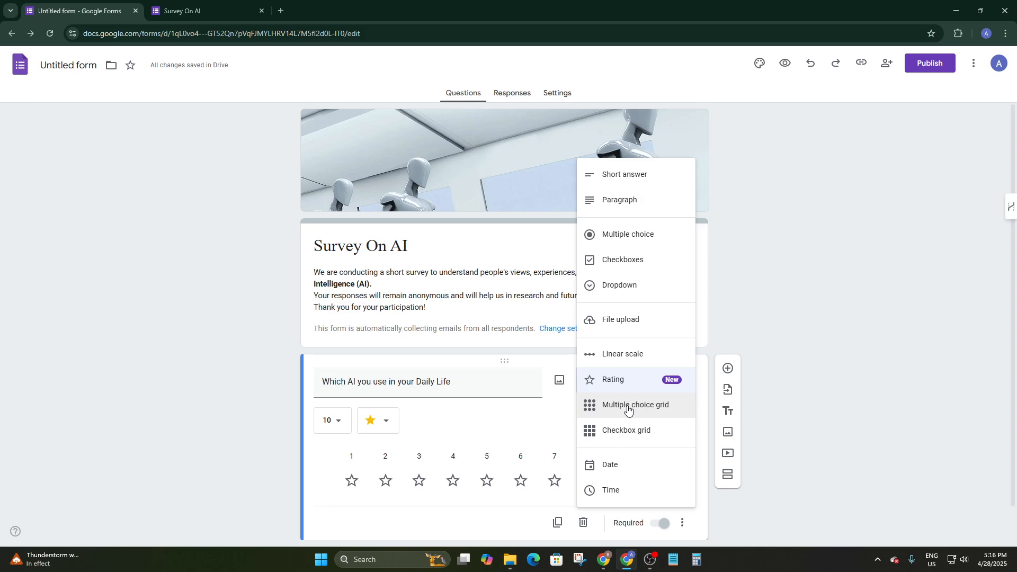
left_click(647, 405)
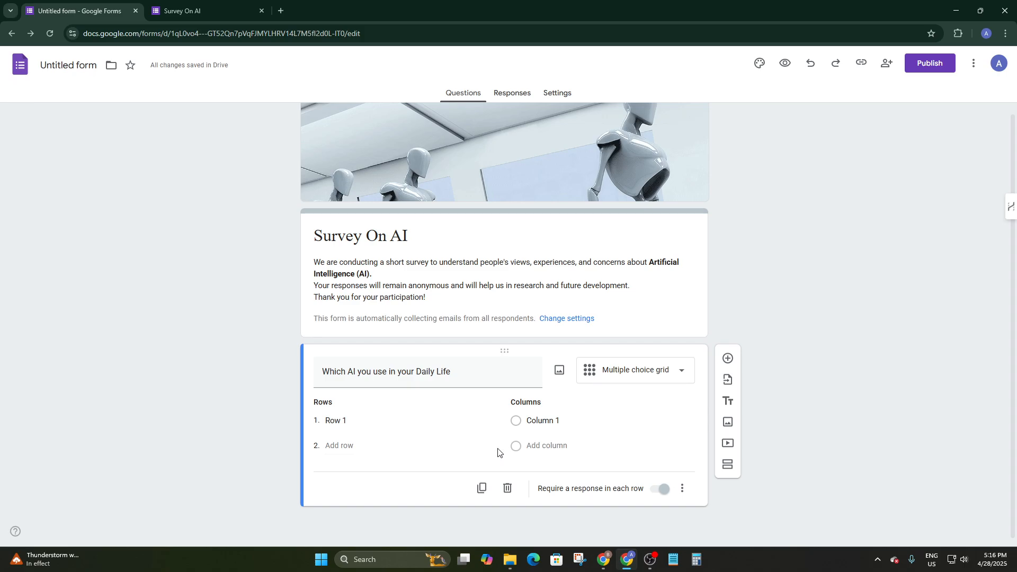
left_click(560, 419)
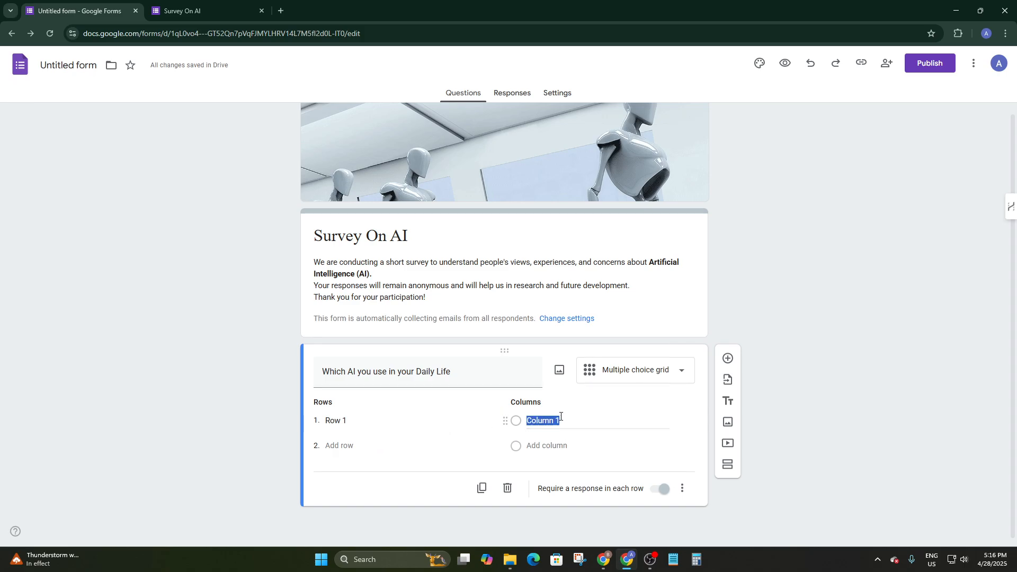
left_click(420, 423)
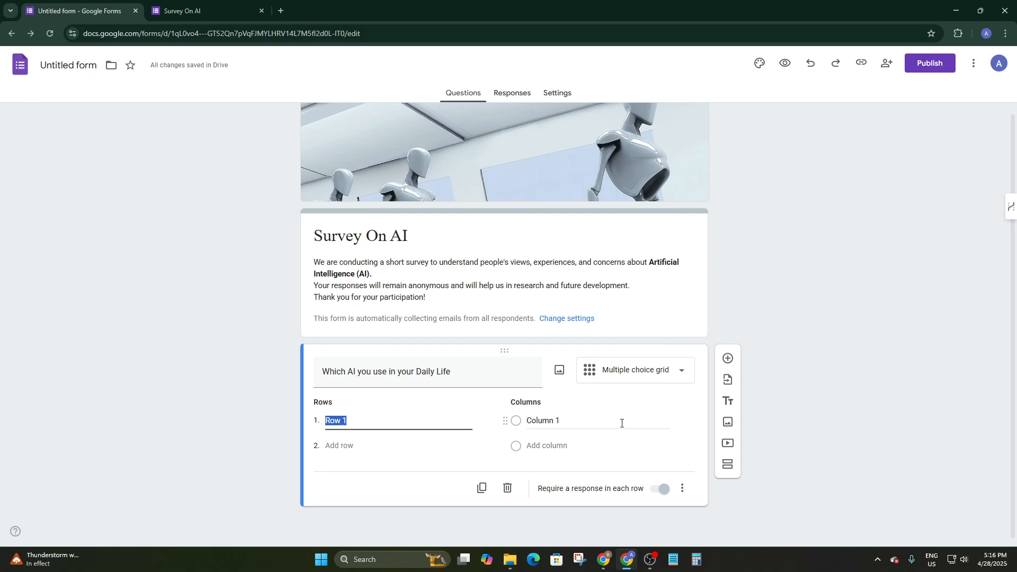
left_click(630, 379)
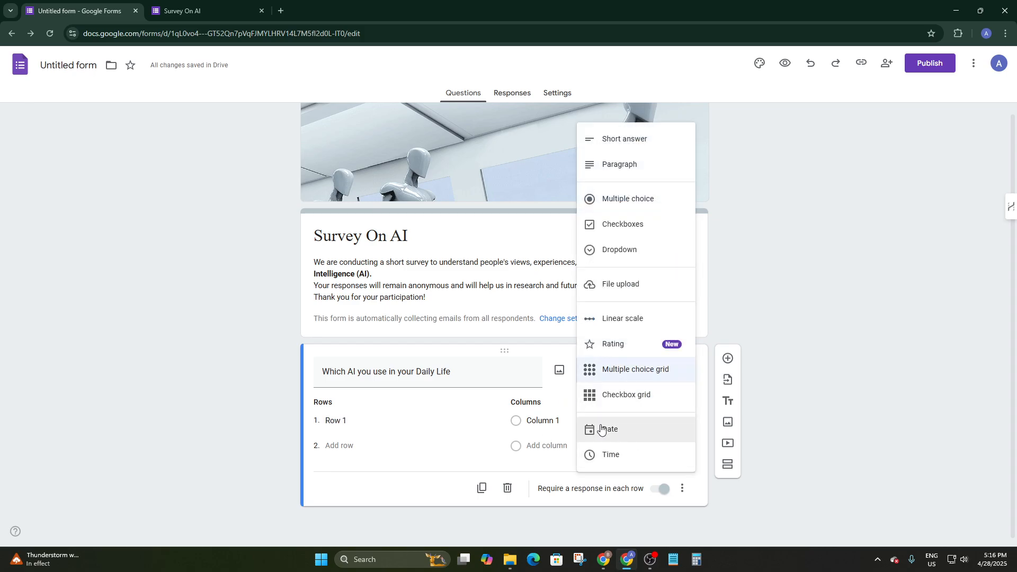
left_click(862, 338)
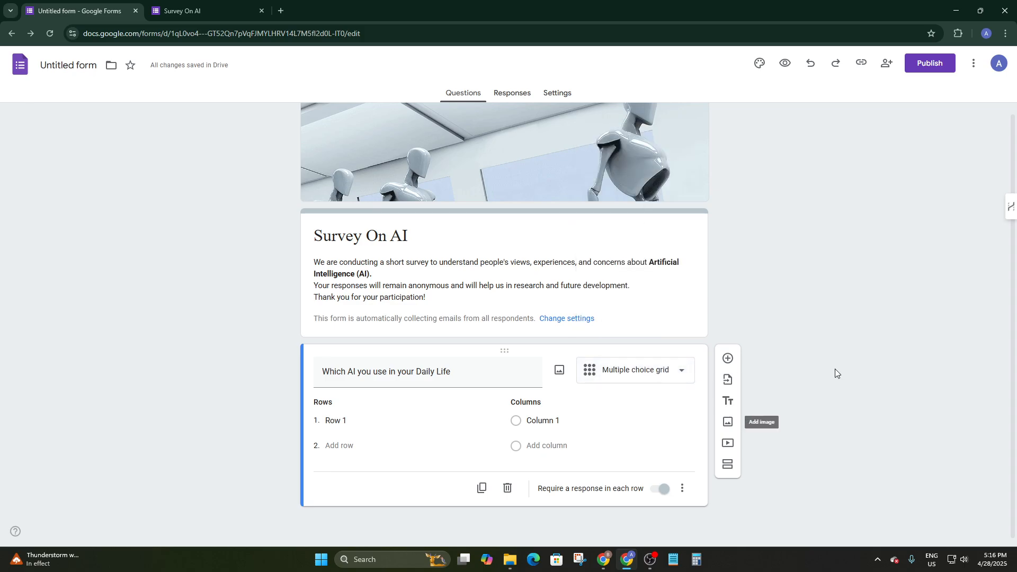
- Change the AI question to Multiple choice and add three blank questions below it
left_click(678, 371)
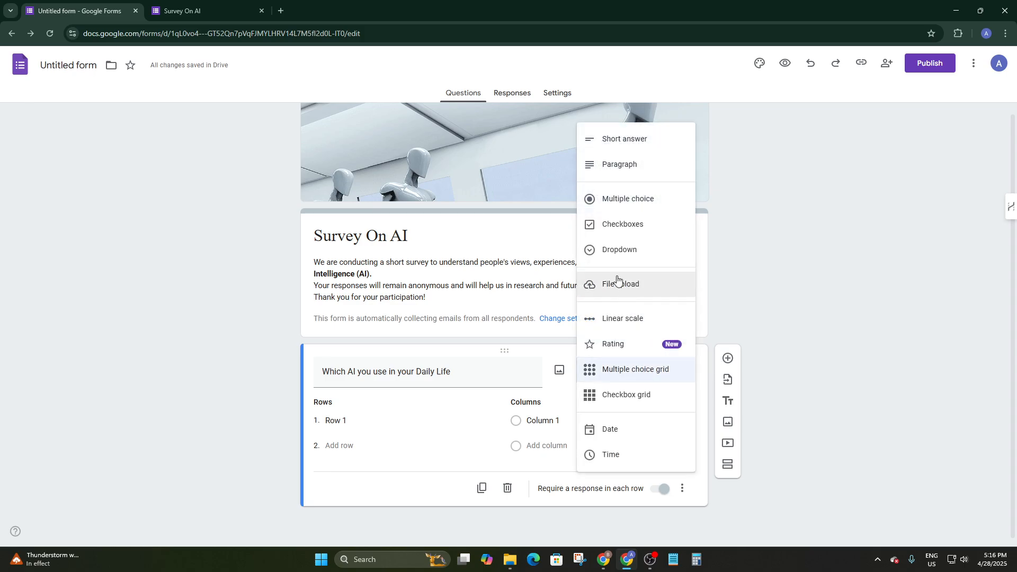
left_click(631, 199)
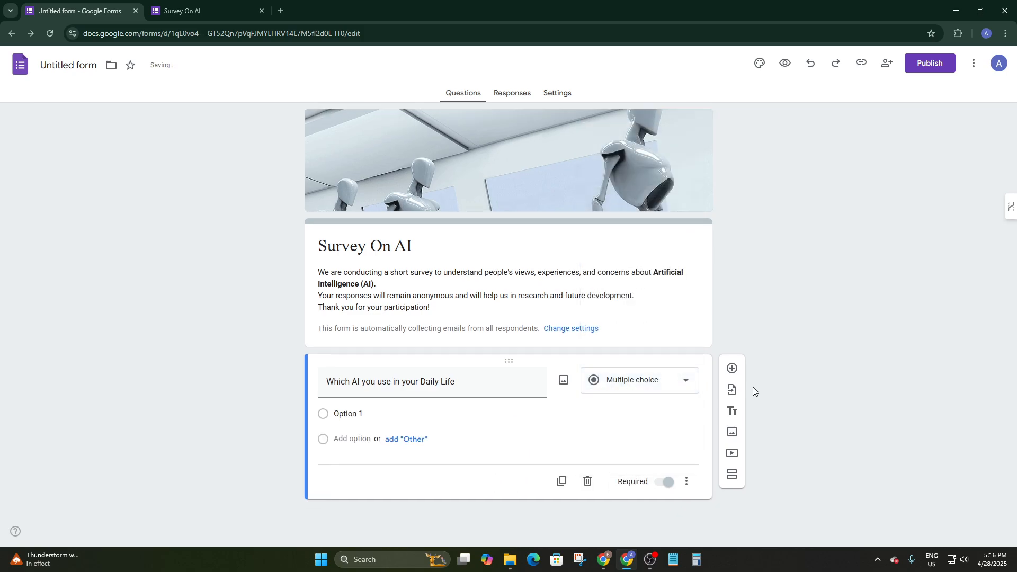
left_click(732, 369)
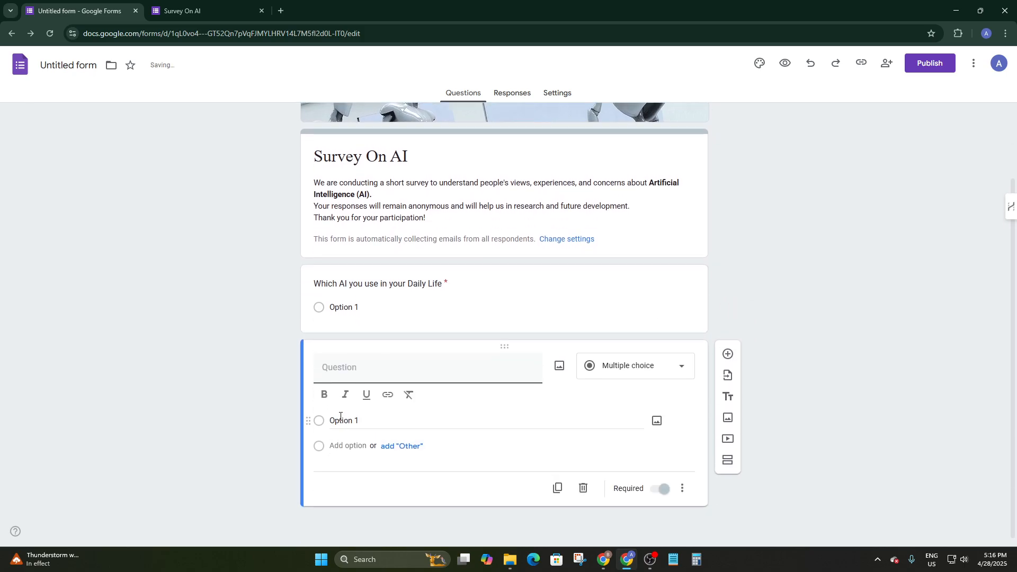
left_click(728, 355)
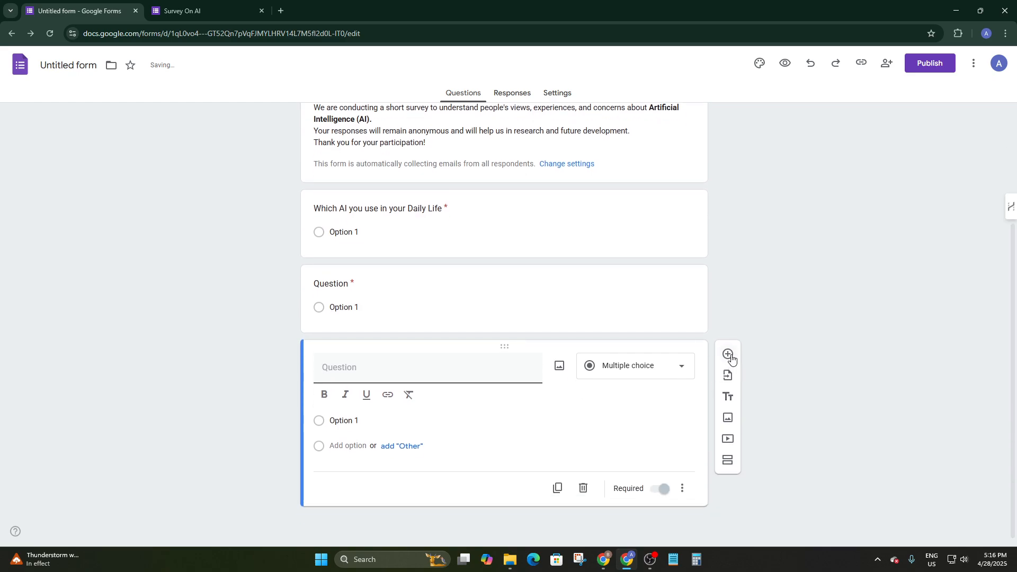
left_click(728, 355)
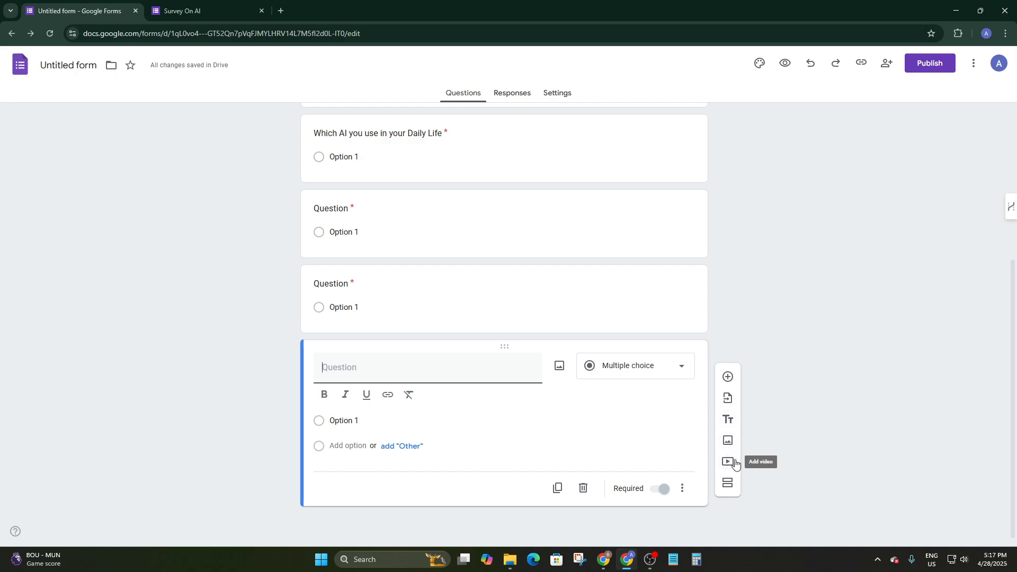
- Add a new section after the last question, undo it, and look over the form
left_click(727, 483)
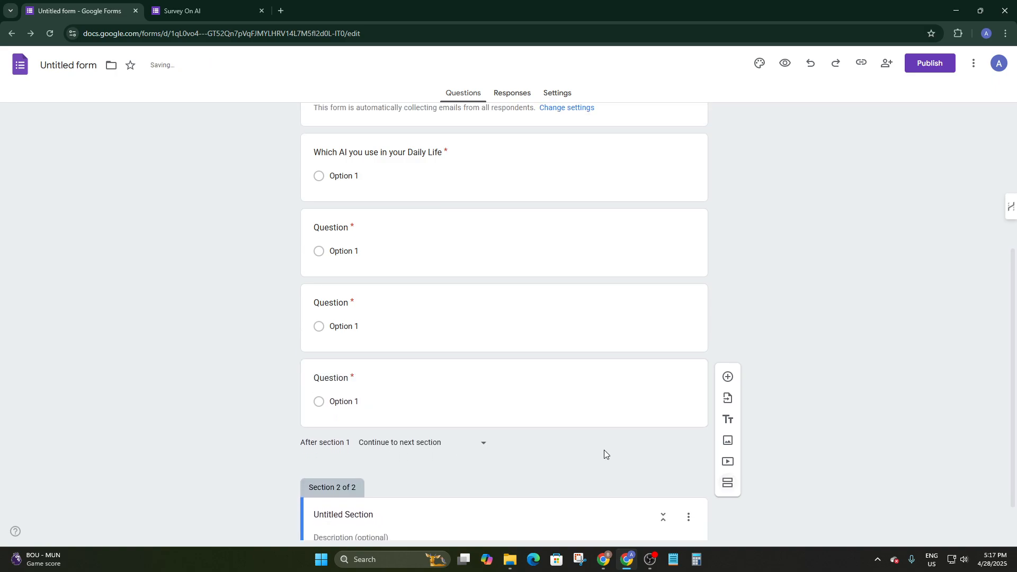
key("ctrl+z")
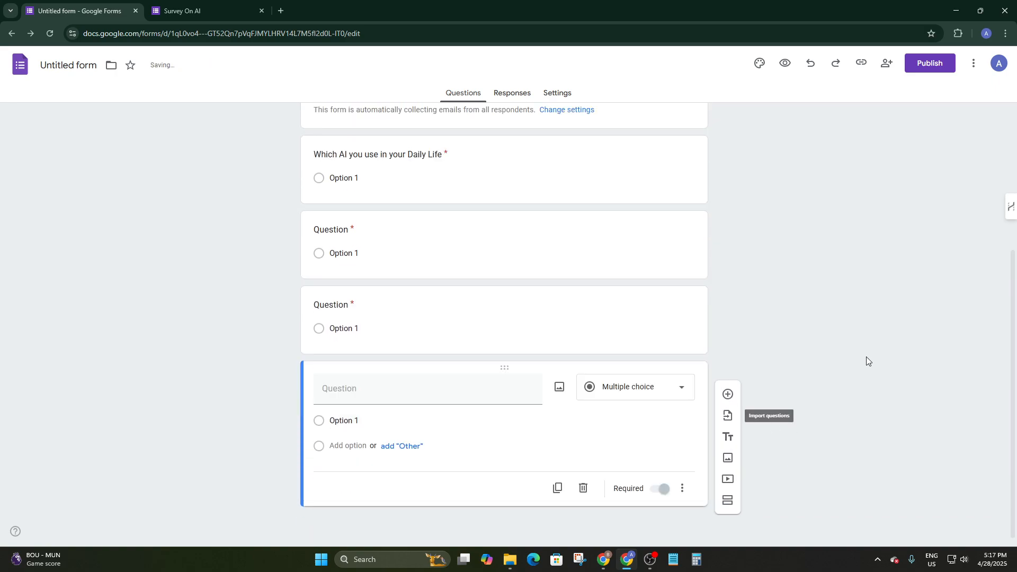
scroll(749, 406, "up", 3)
scroll(748, 407, "up", 1)
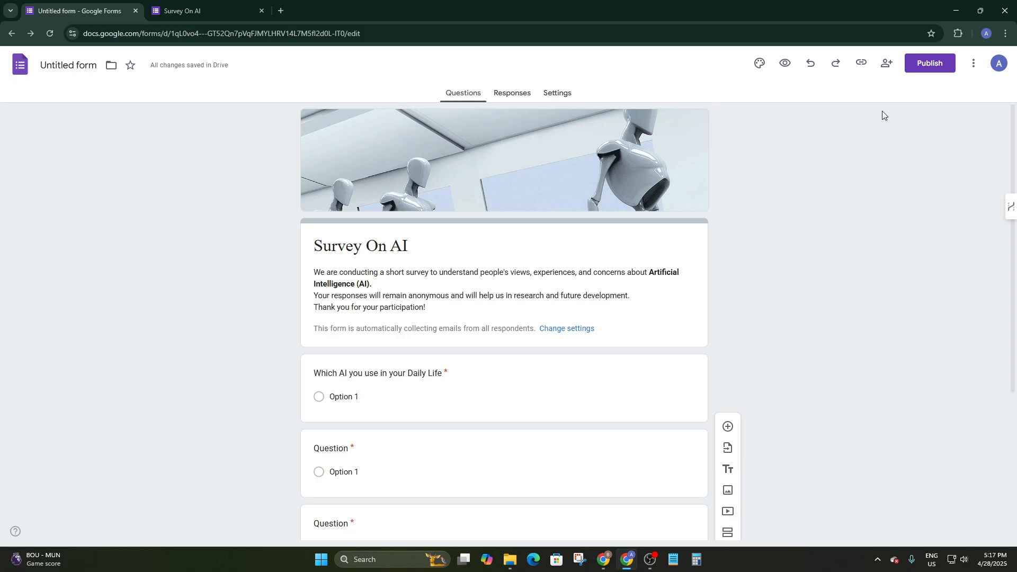
scroll(637, 212, "down", 4)
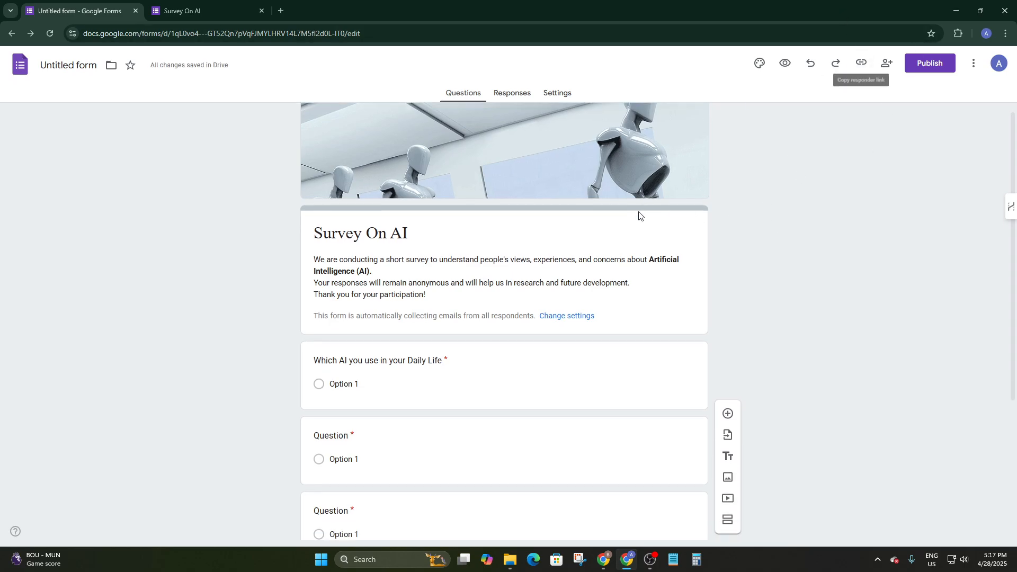
scroll(499, 334, "up", 4)
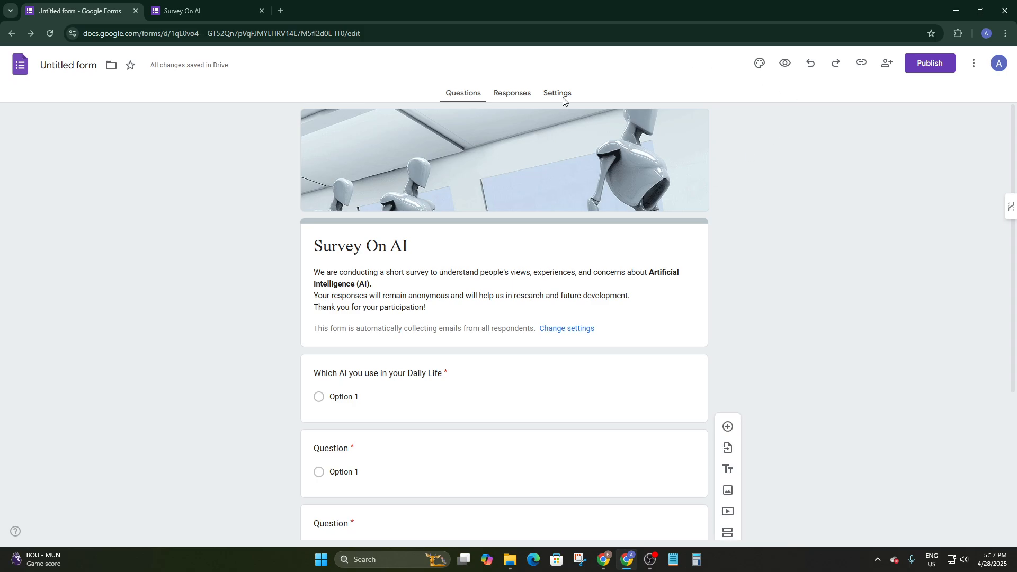
- Open the form's sharing settings and set the Editor view access to Anyone with the link
left_click(862, 64)
left_click(863, 66)
left_click(889, 67)
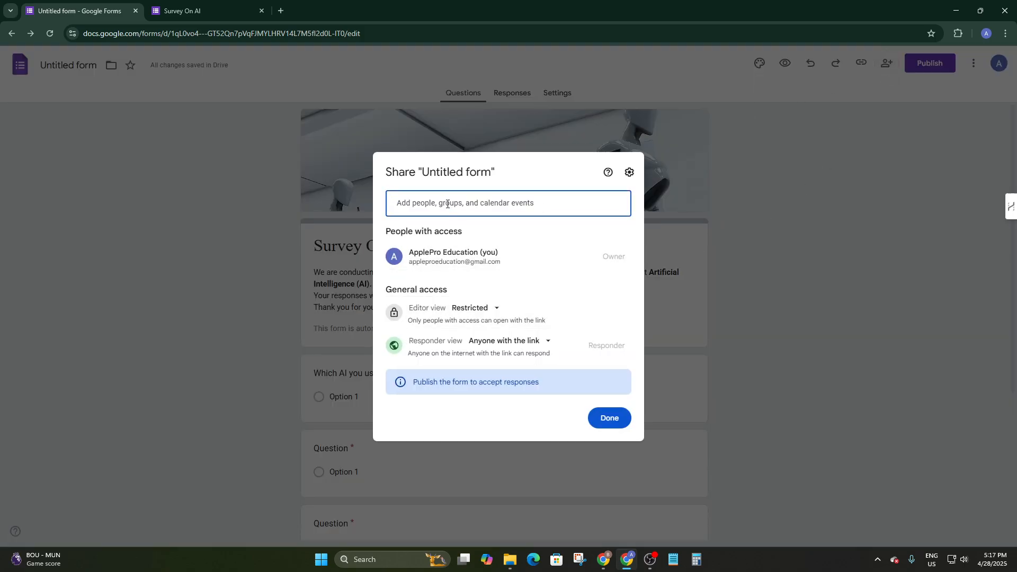
left_click(507, 344)
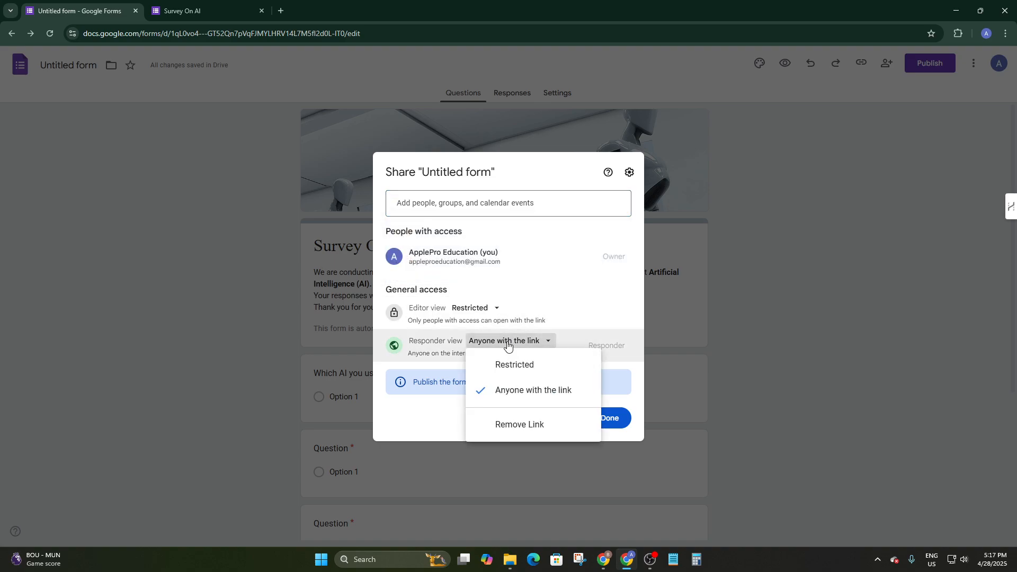
left_click(504, 375)
left_click(465, 311)
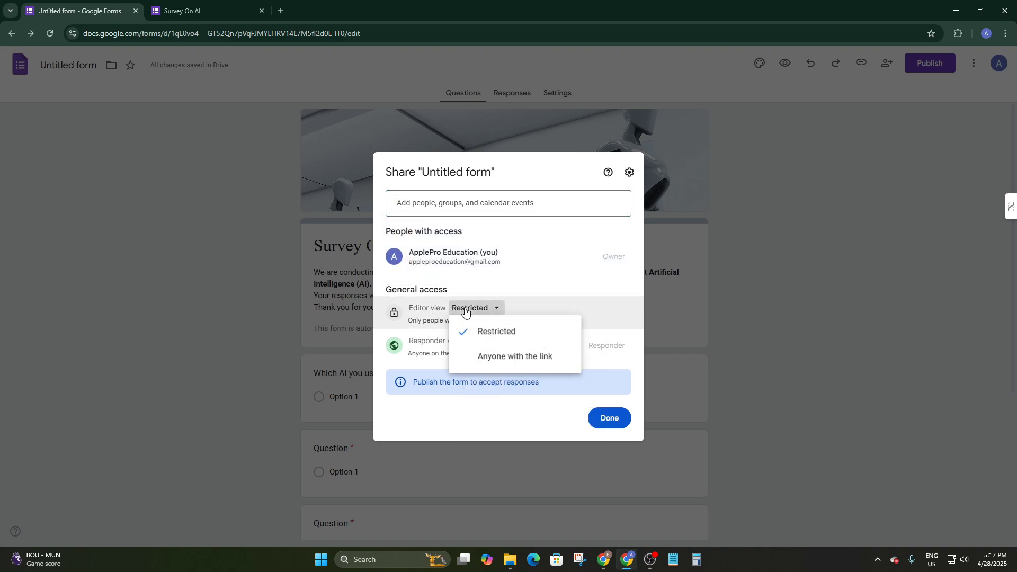
left_click(490, 357)
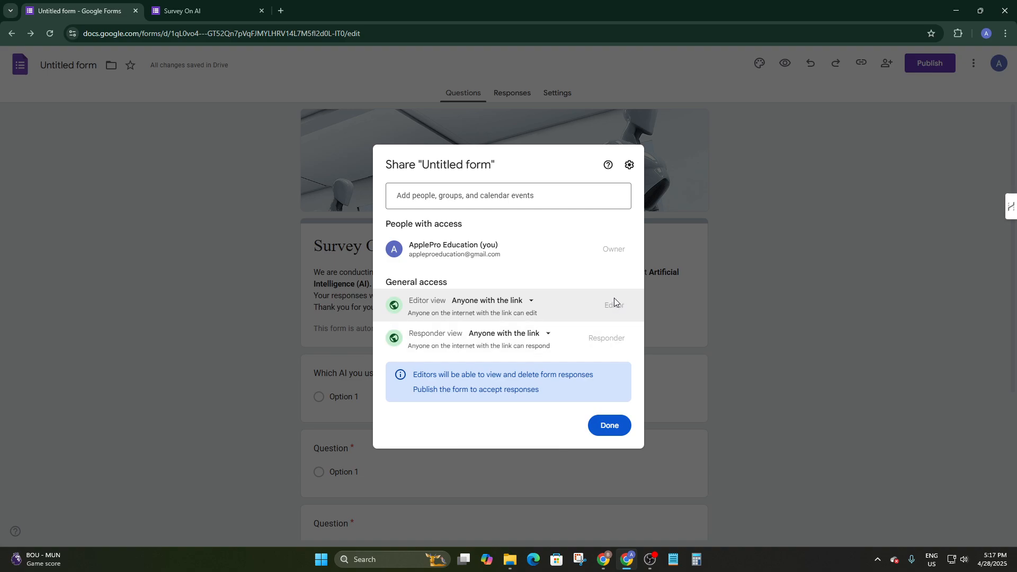
- Set the Editor view access back to Restricted and finish the sharing settings
left_click(503, 301)
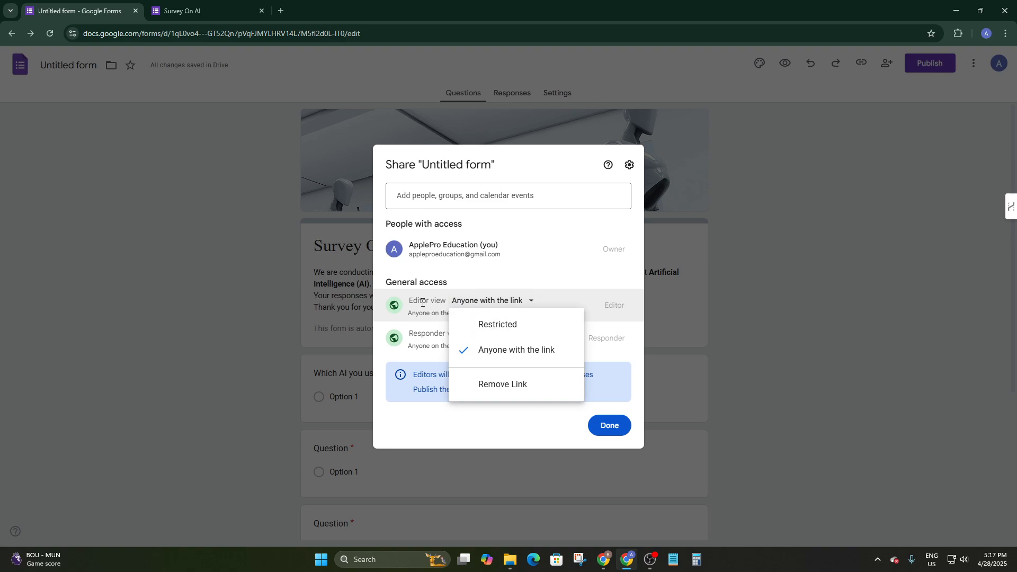
left_click(510, 326)
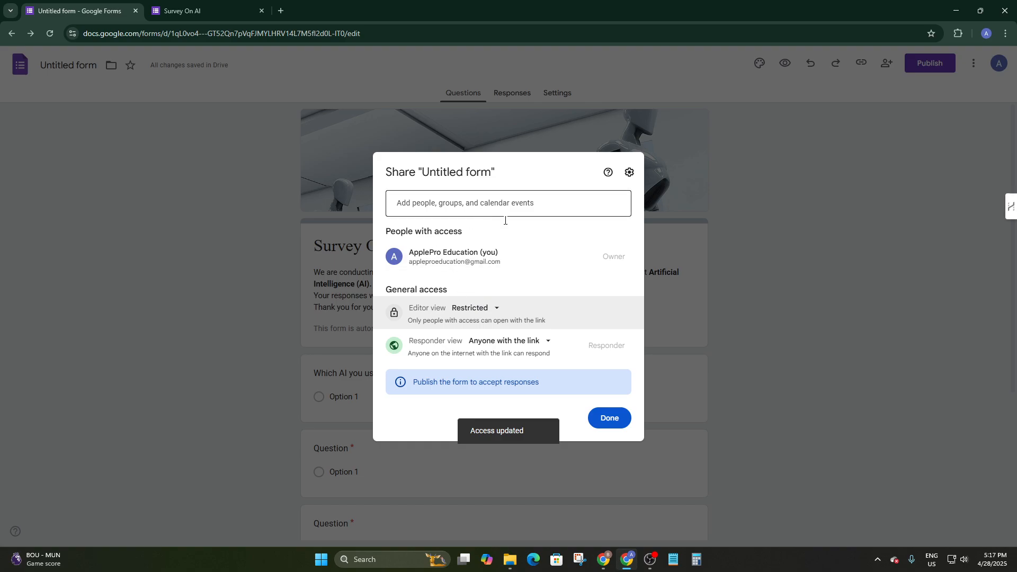
left_click(603, 418)
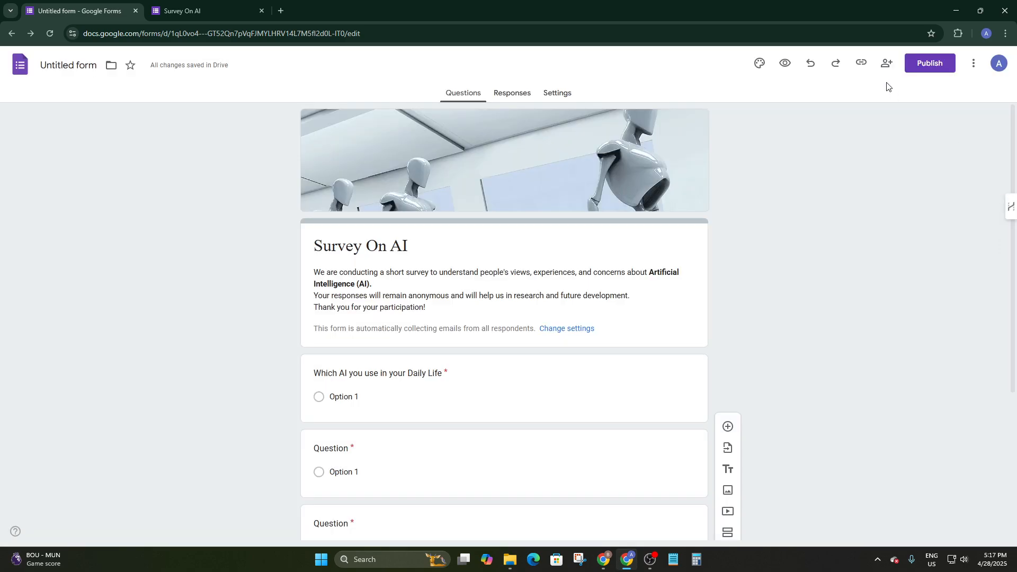
left_click(886, 61)
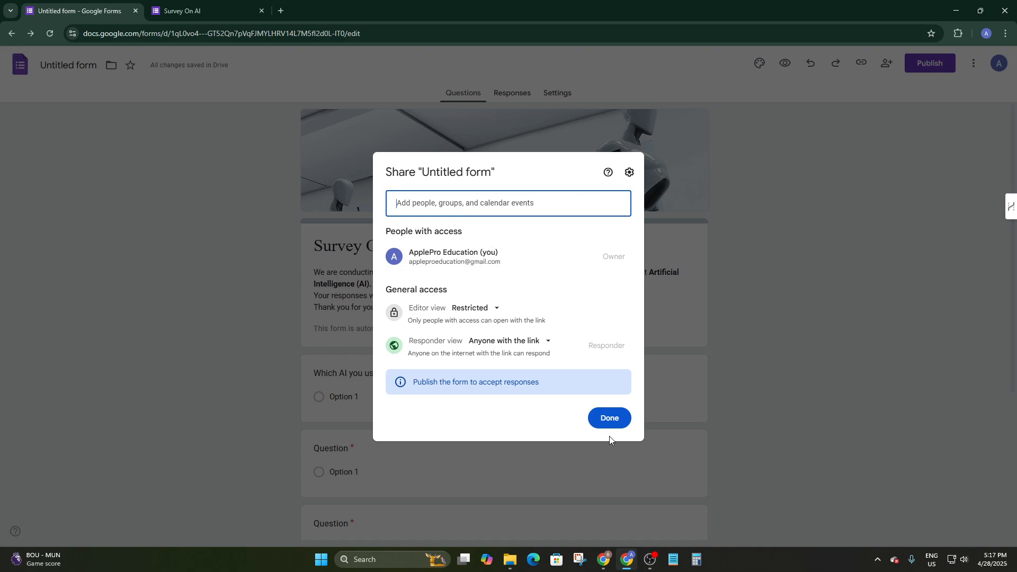
left_click(608, 421)
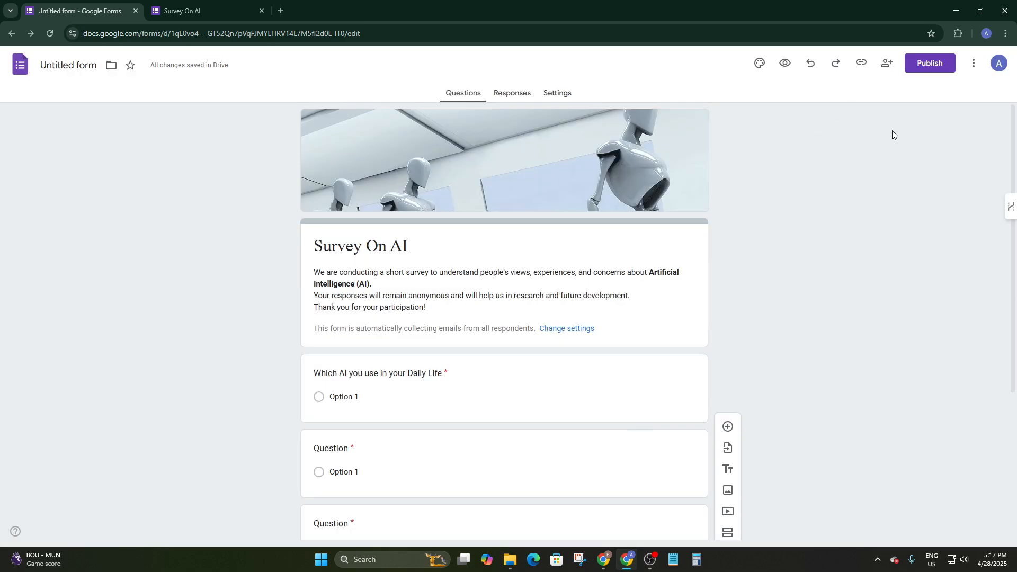
left_click(973, 64)
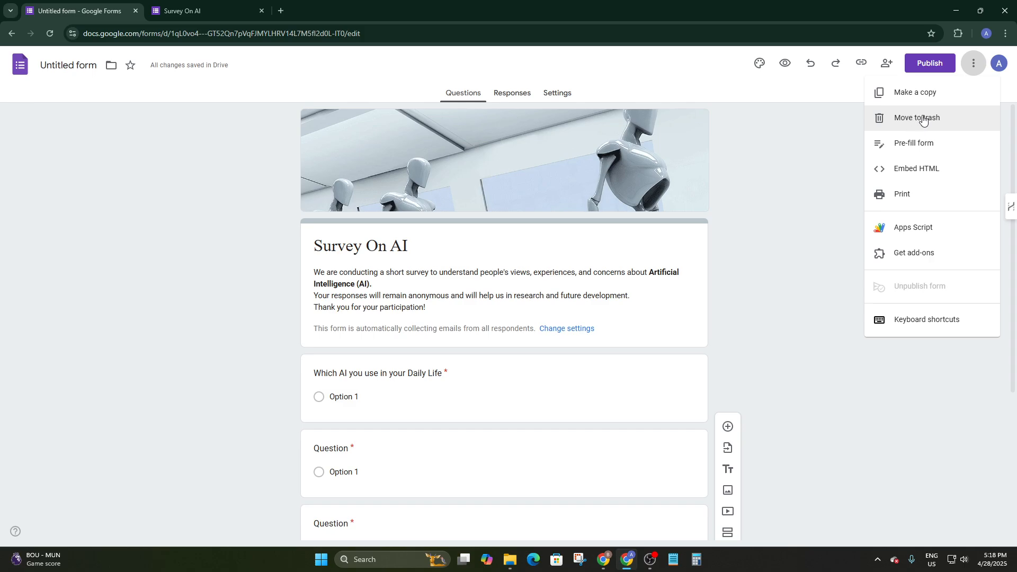
left_click(741, 231)
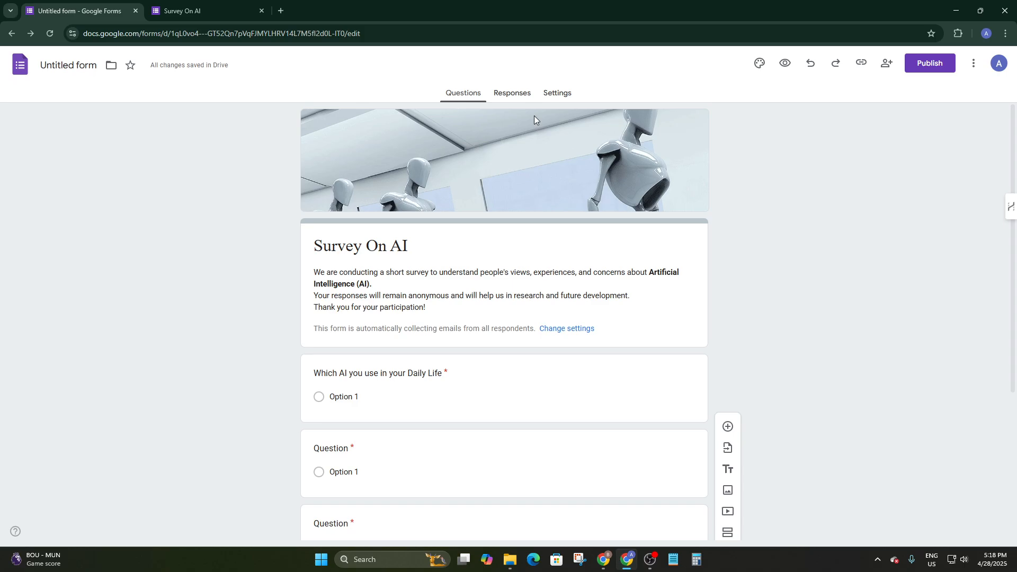
- View the form's responses and glance at the open form preview
left_click(510, 96)
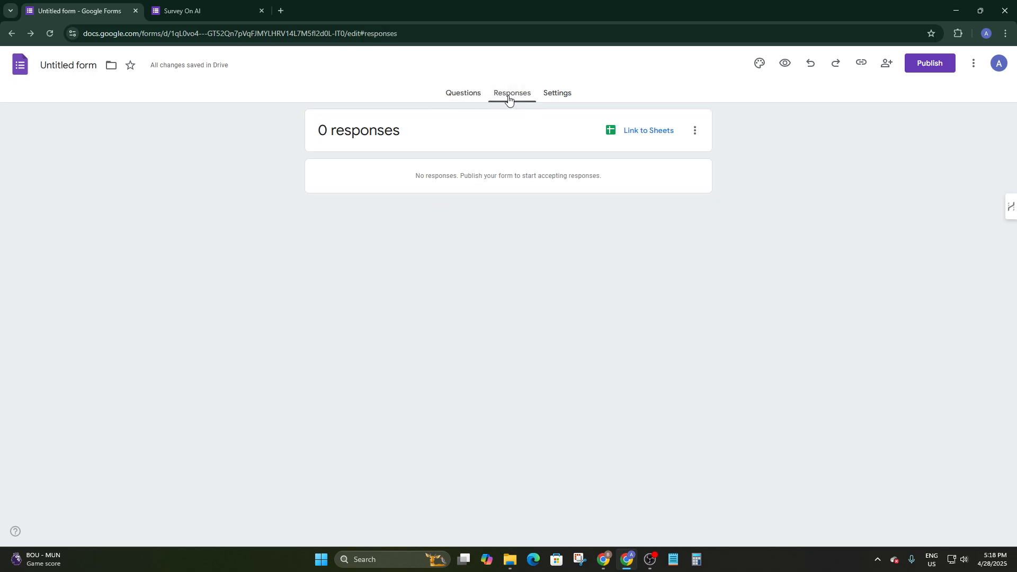
left_click(155, 7)
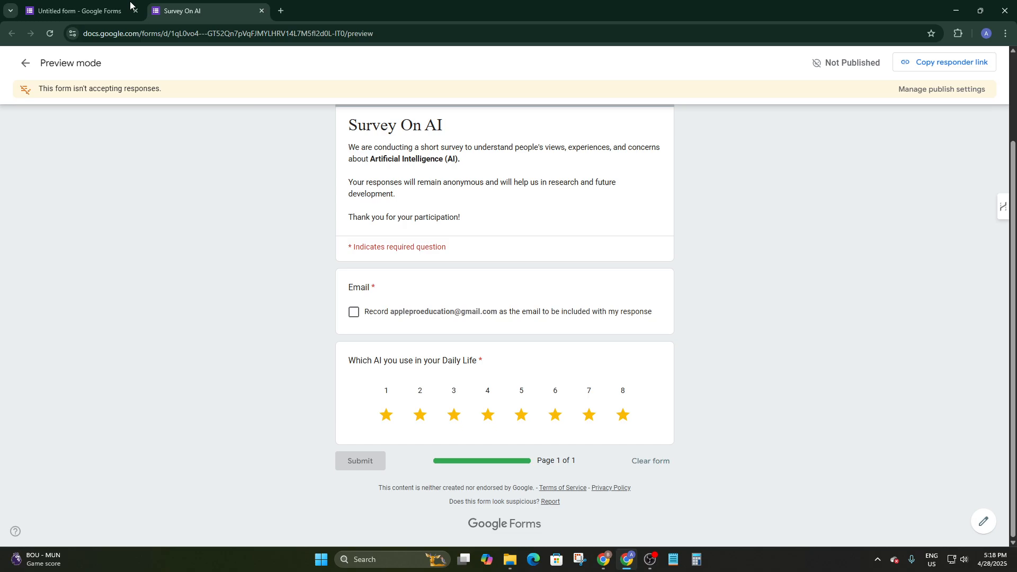
left_click(131, 5)
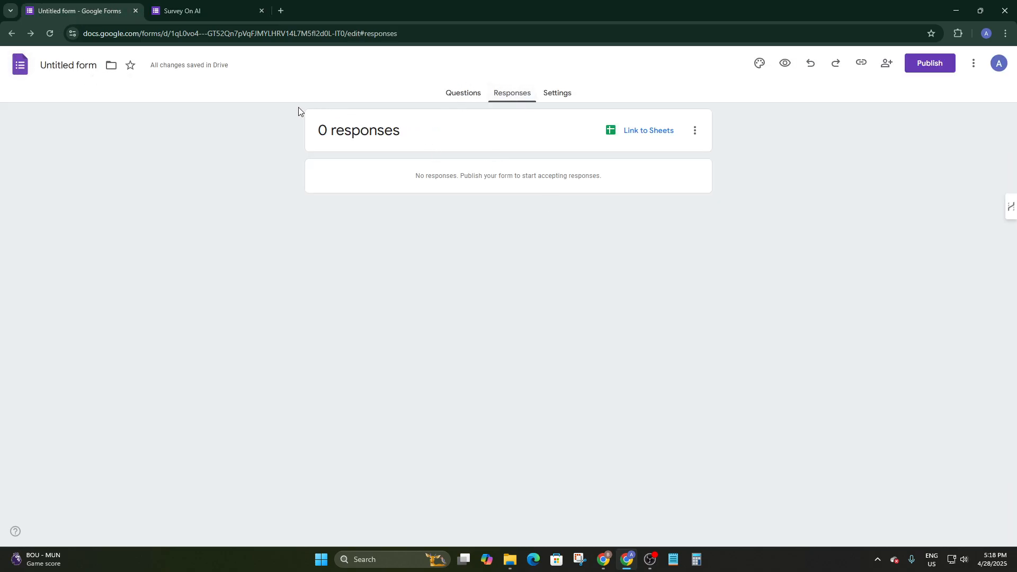
- Reload the form preview, examine the added multiple choice questions, and return to the form's responses
left_click(165, 6)
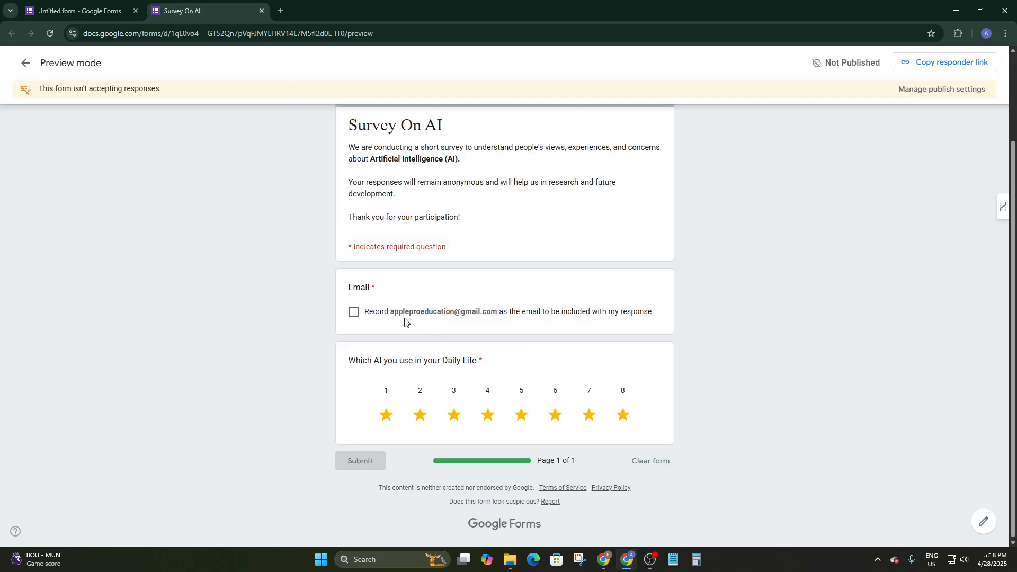
left_click(50, 33)
left_click(551, 93)
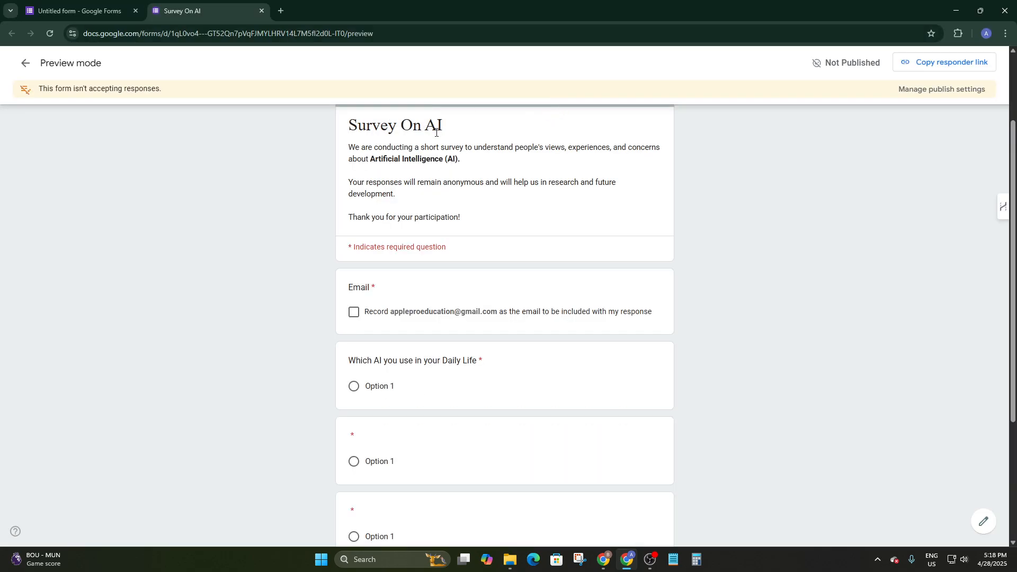
scroll(384, 301, "down", 4)
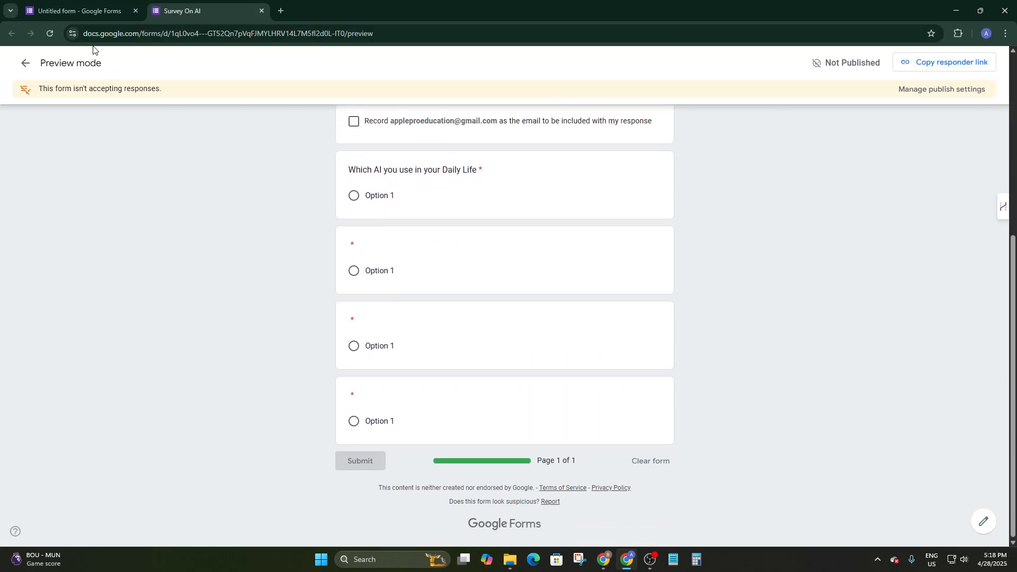
left_click(98, 11)
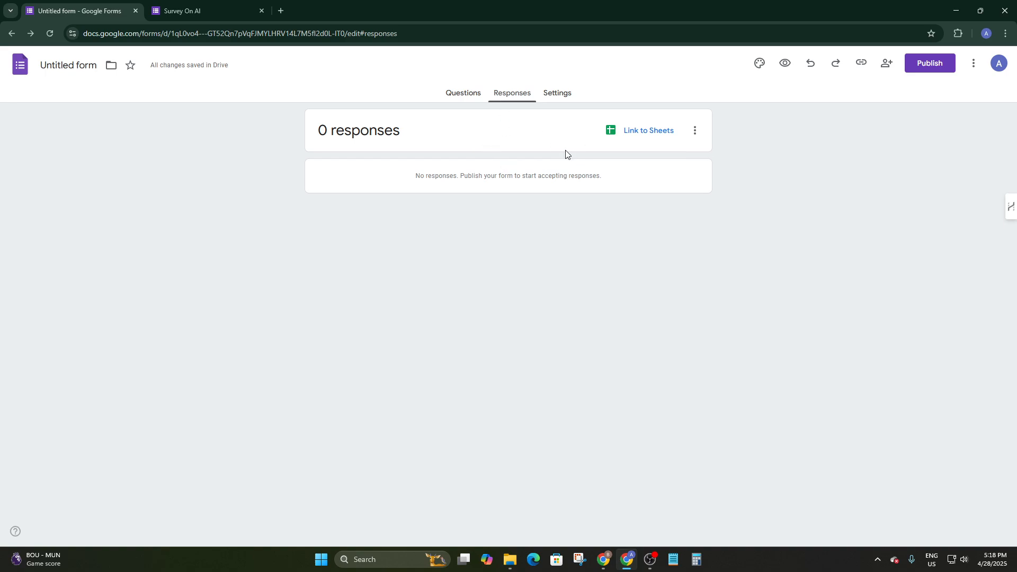
left_click(195, 6)
left_click(69, 9)
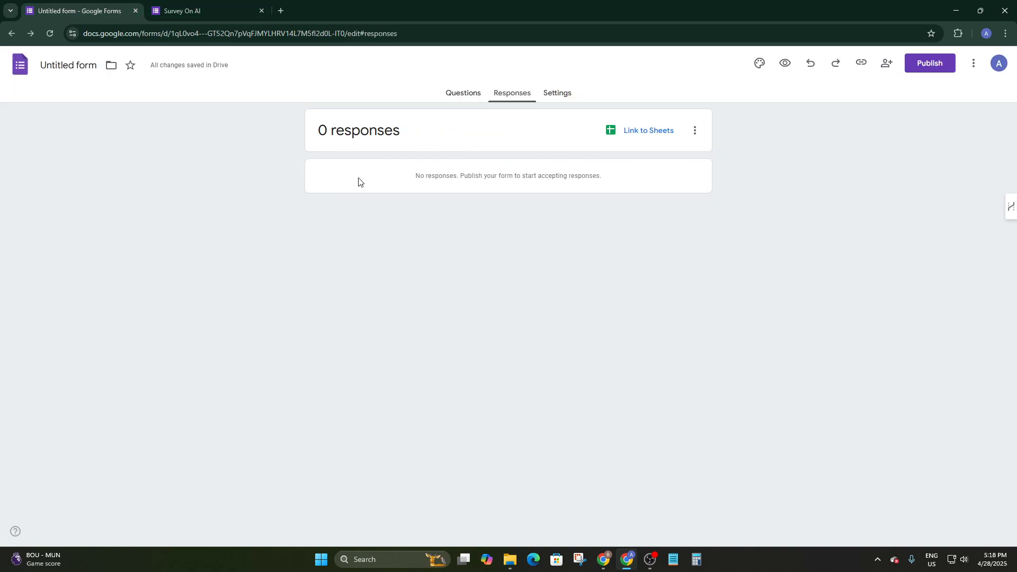